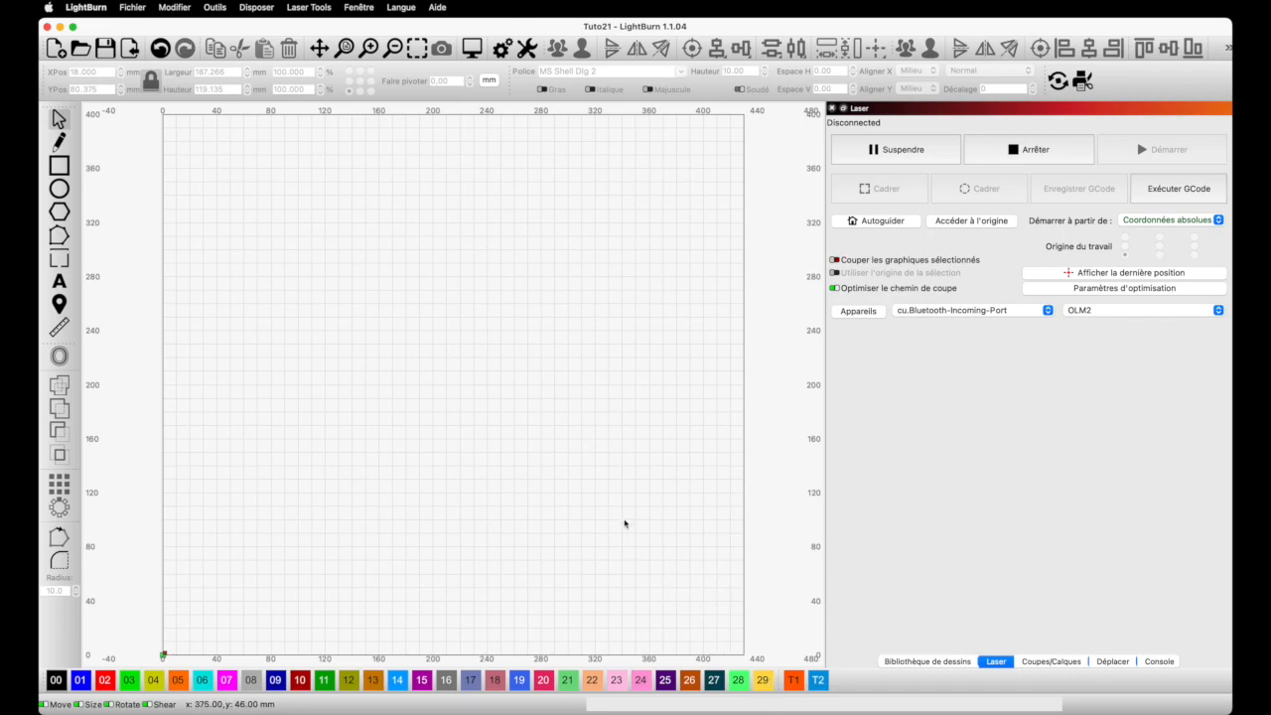
Open the Banc-crayons project containing the bench sides and slats.
scroll(629, 505, up, 1)
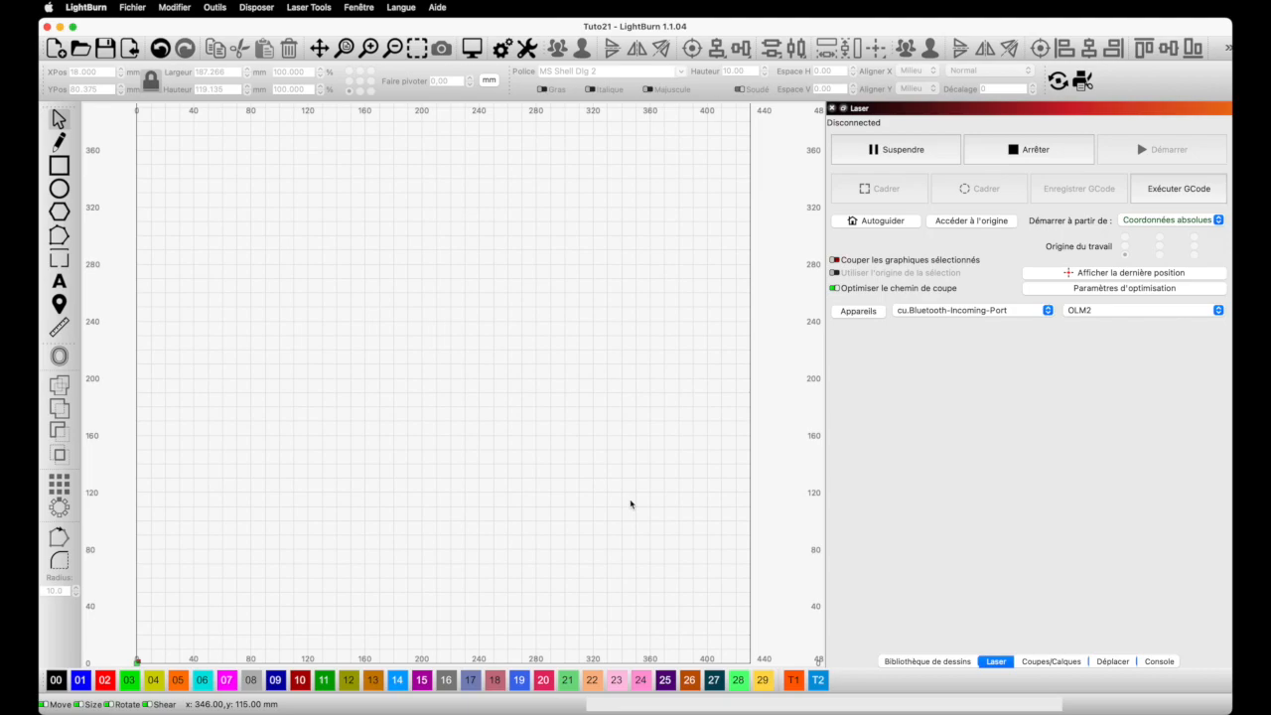
key(super+n)
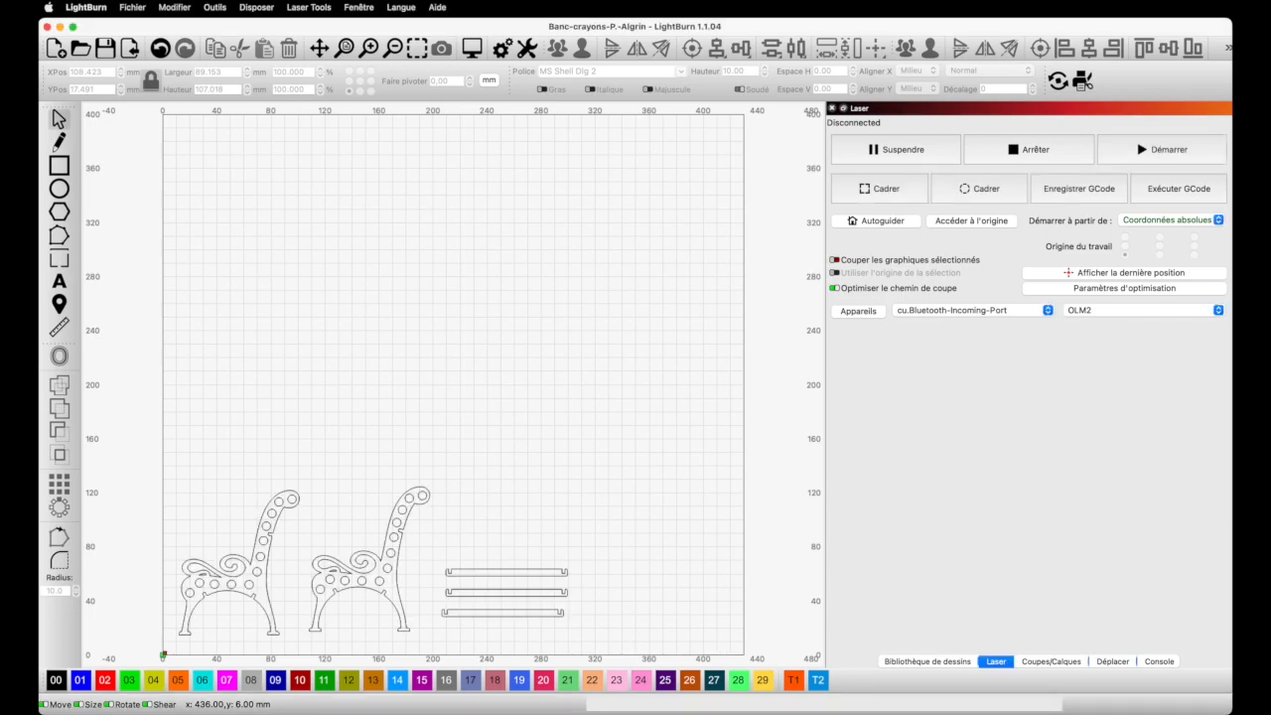
click(486, 320)
scroll(486, 320, down, 3)
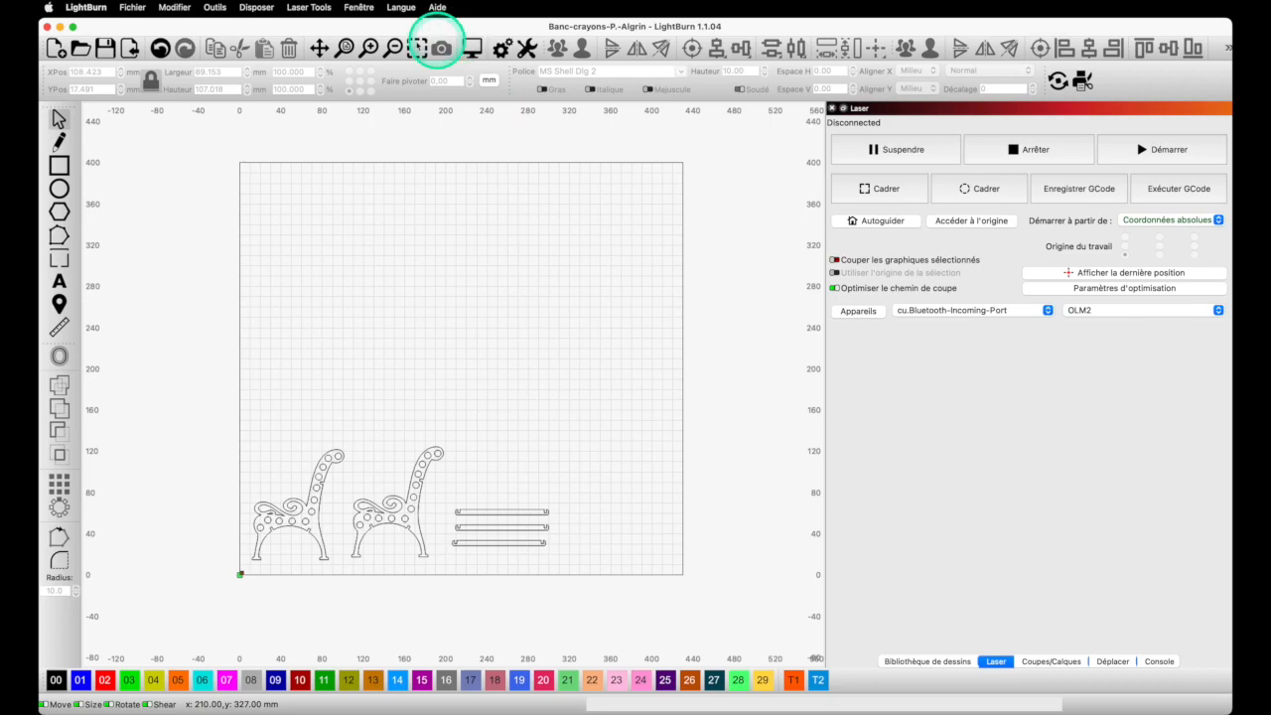
Measure the edges of the rear notch in the seat arch of the second bench side.
click(360, 513)
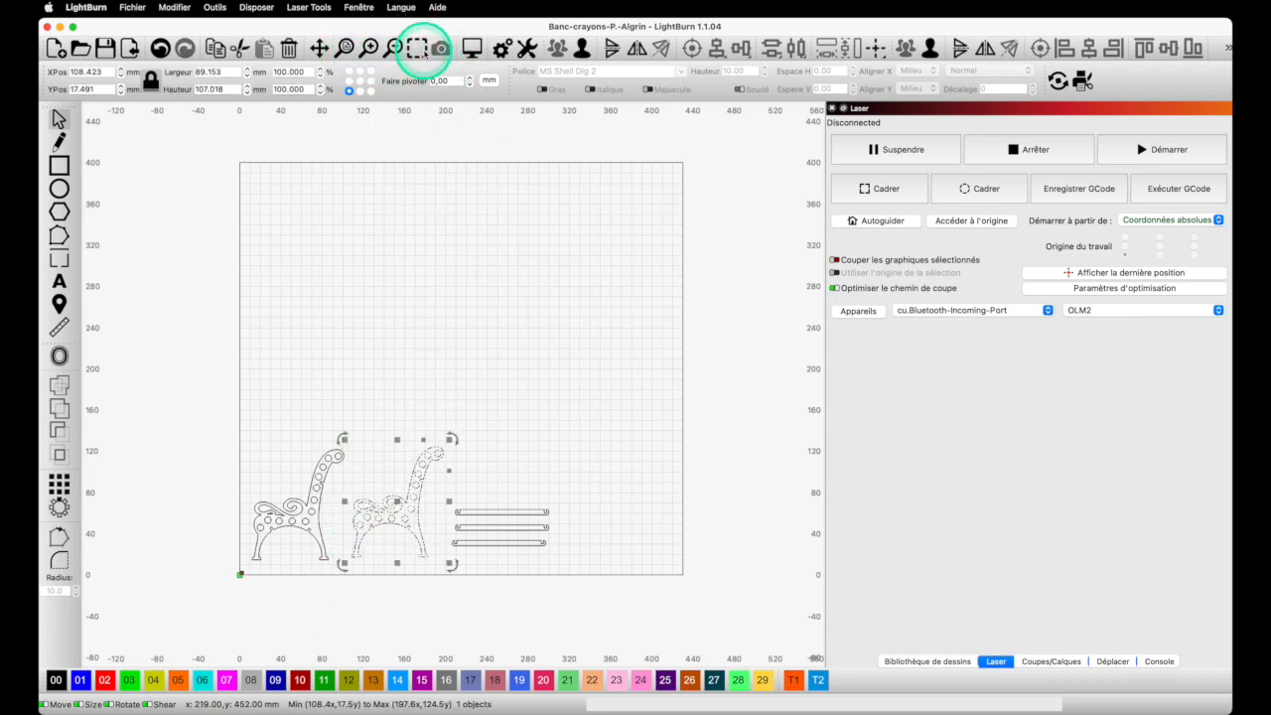
click(418, 47)
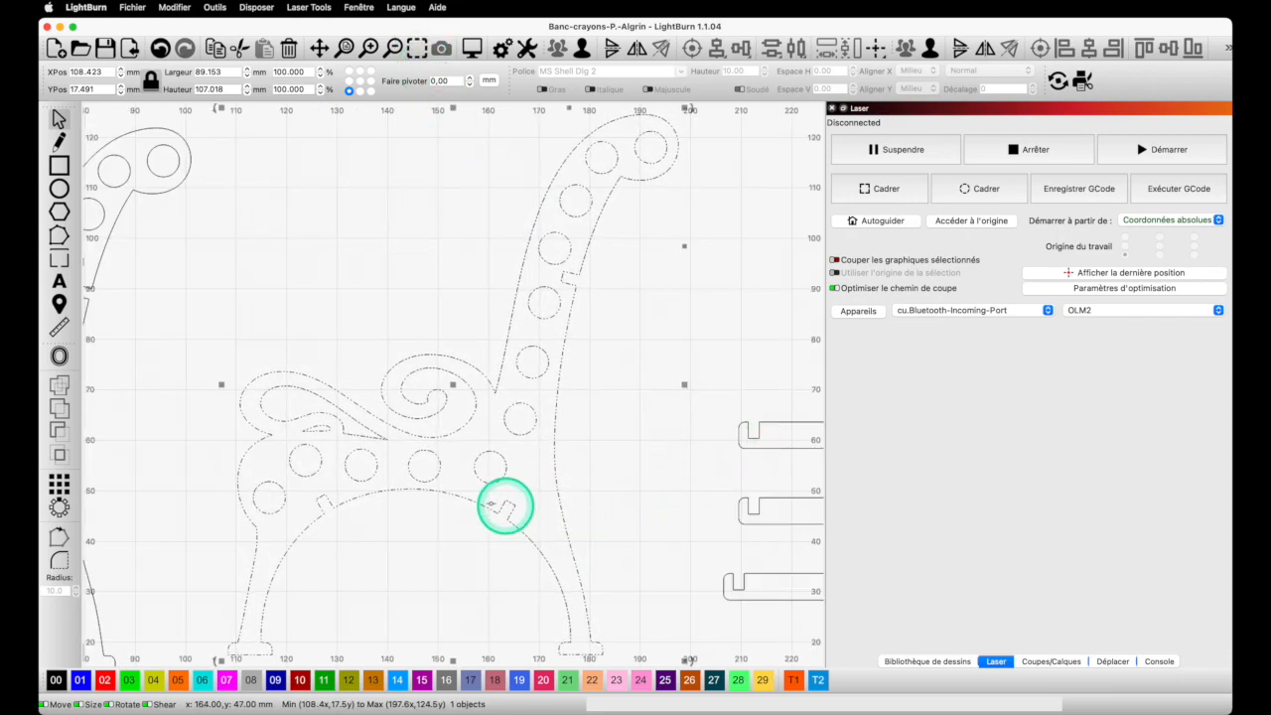
click(60, 326)
click(510, 508)
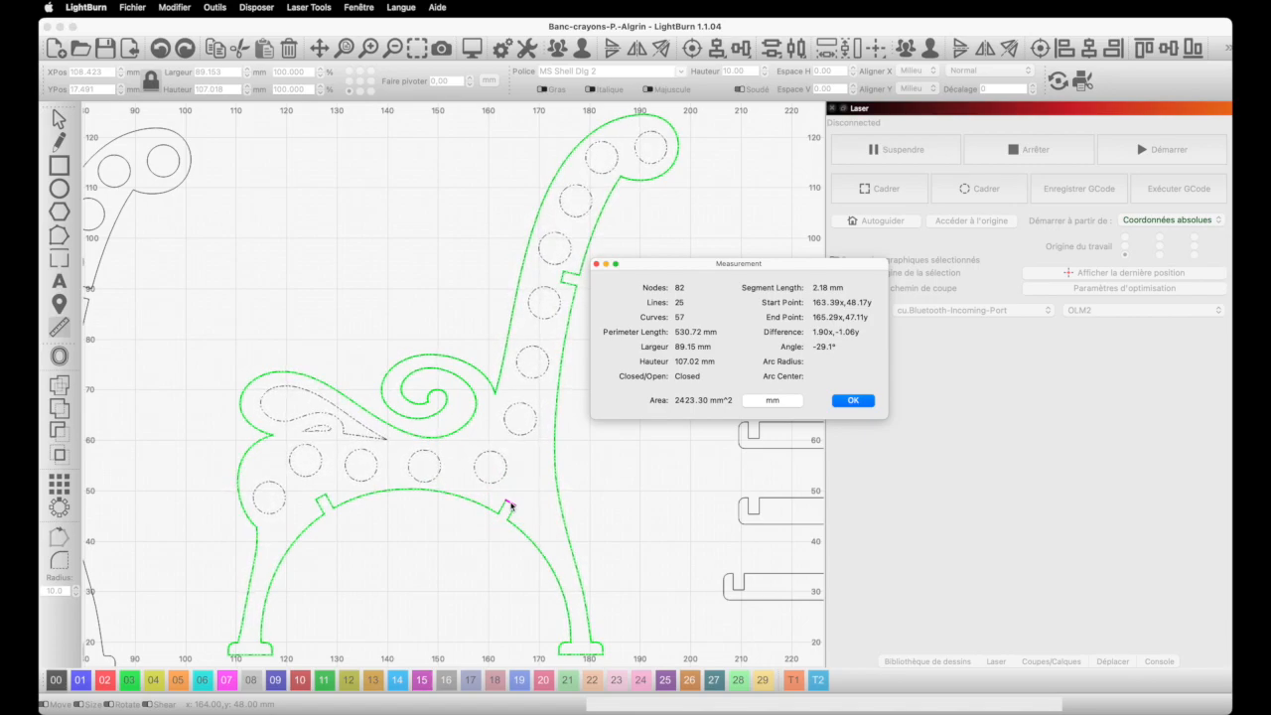
click(510, 504)
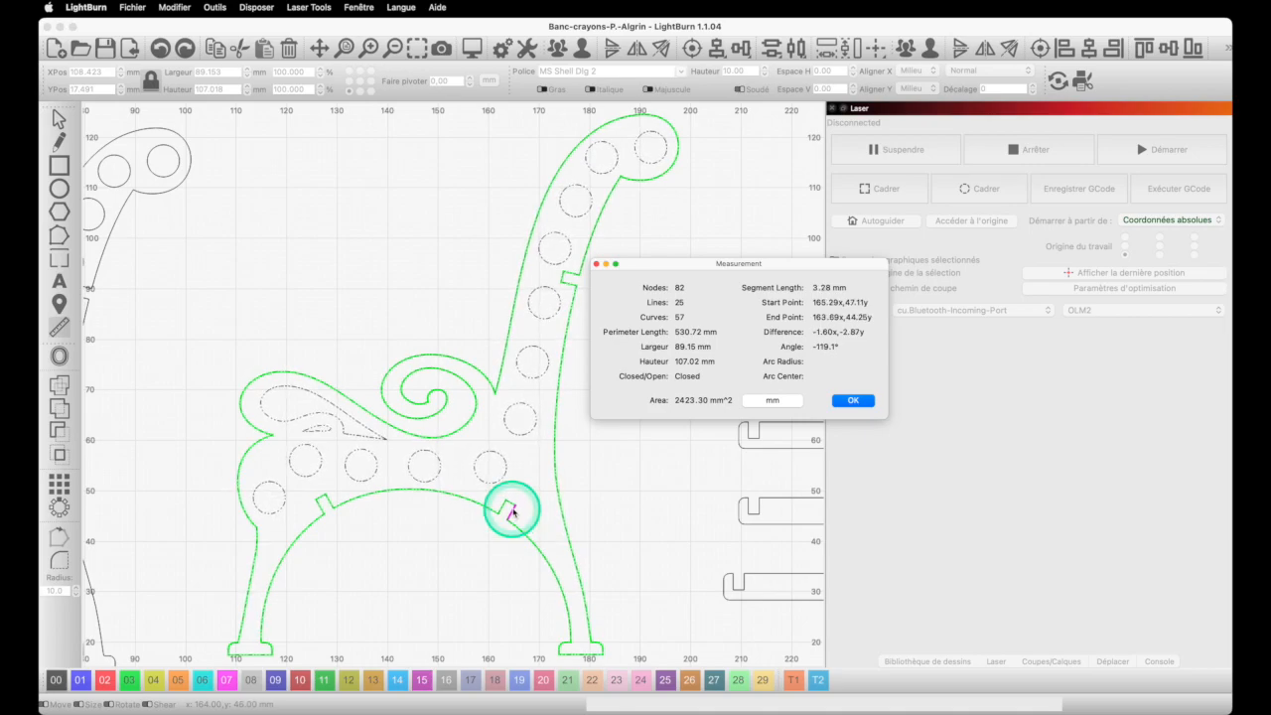
mouse_move(509, 504)
mouse_down()
mouse_move(495, 516)
mouse_move(510, 511)
mouse_up()
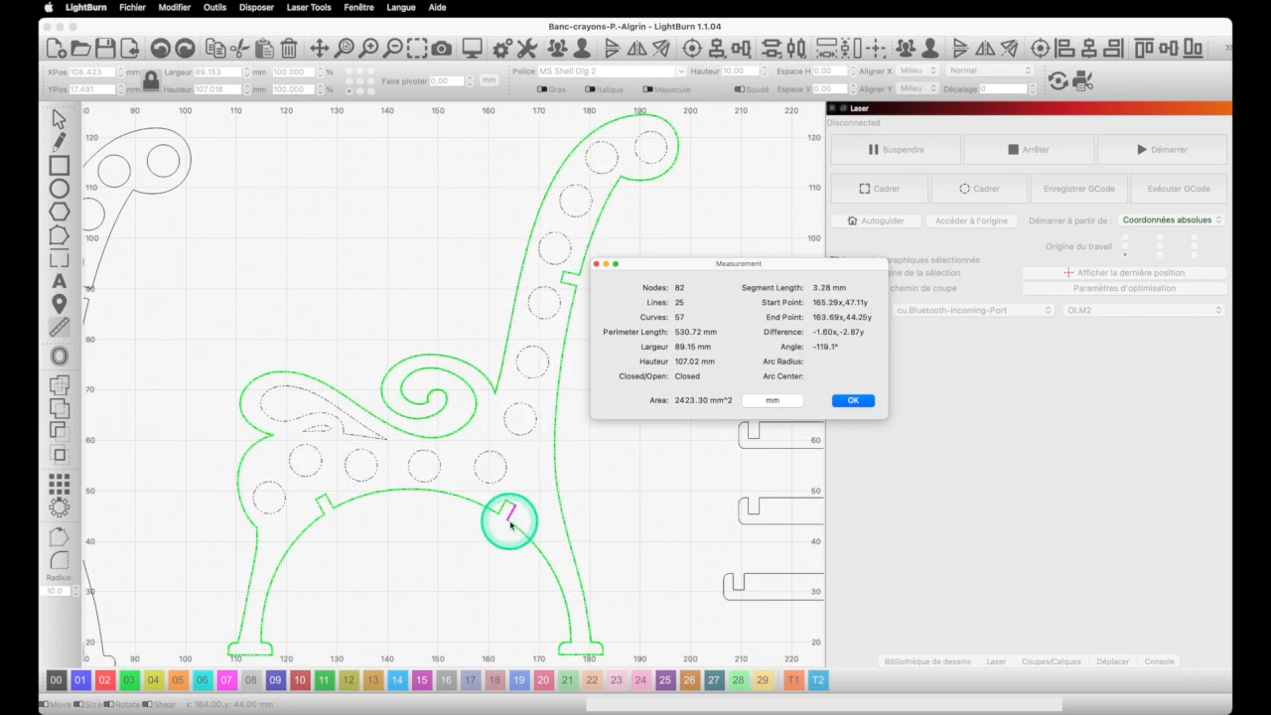
drag(589, 565, 510, 517)
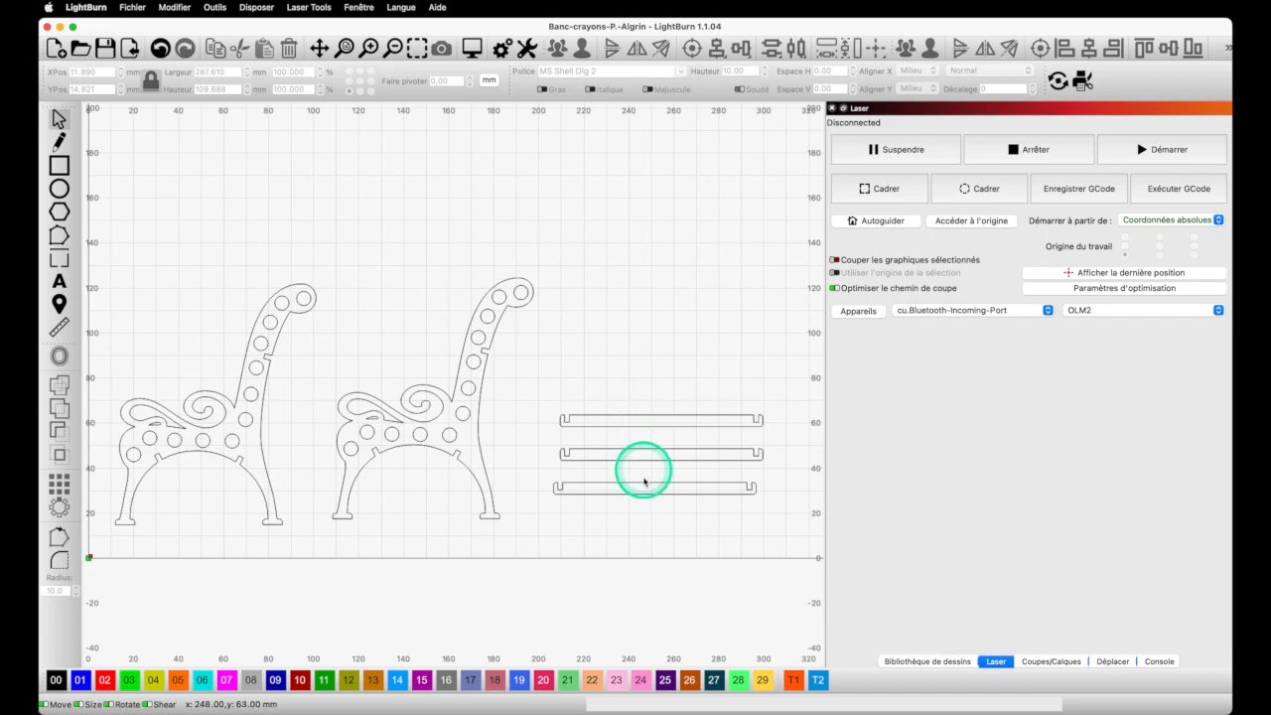
Delete the first bench side and the two upper slats, keeping one side and one slat.
click(261, 437)
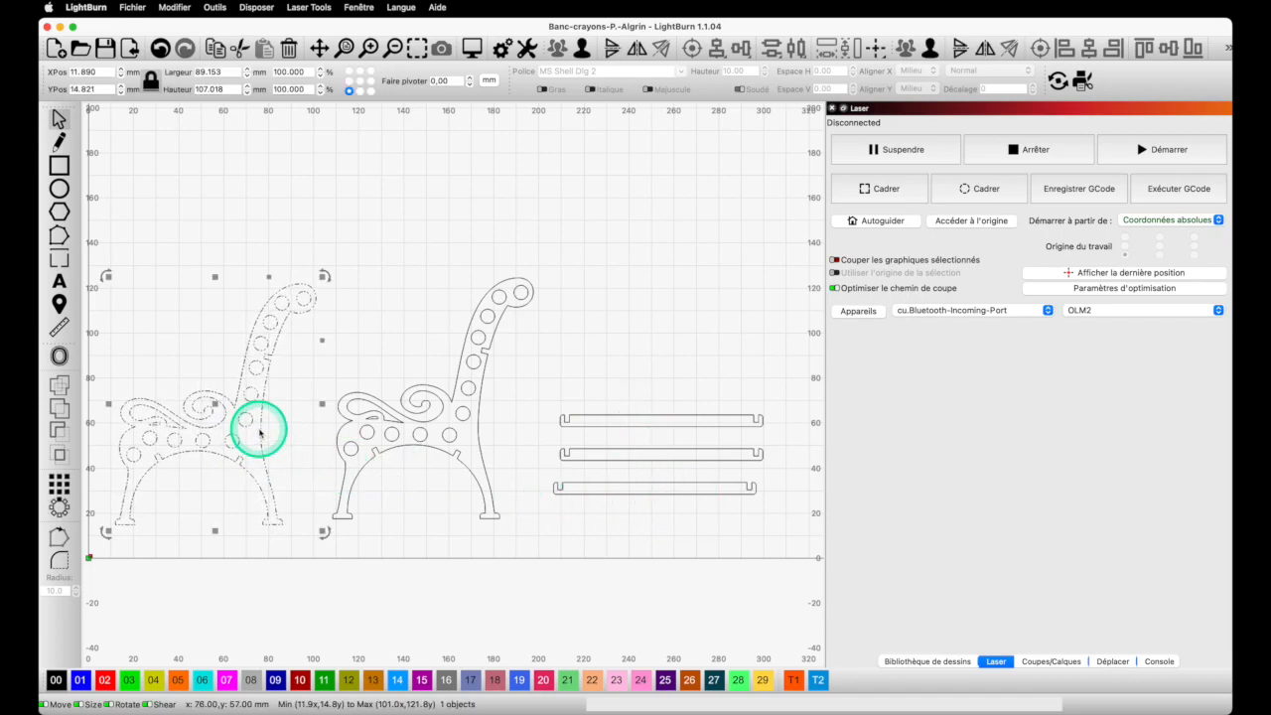
key(Delete)
click(635, 423)
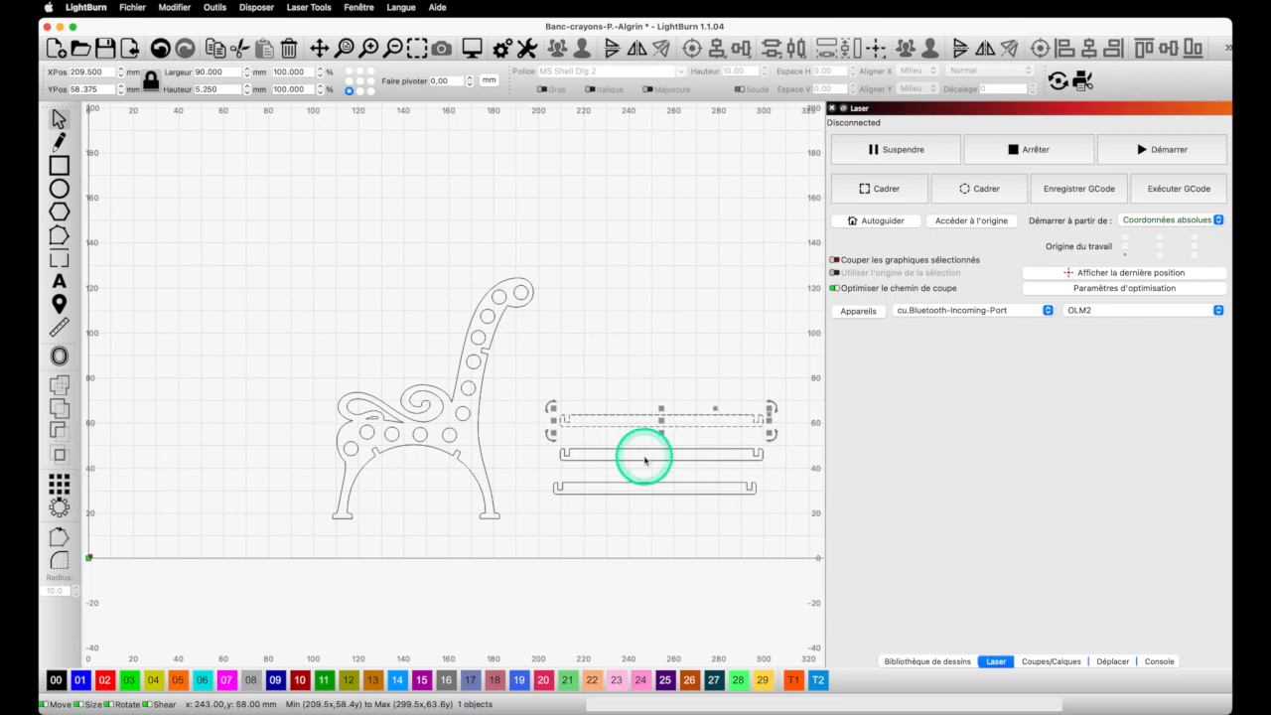
key(Delete)
click(644, 457)
key(Delete)
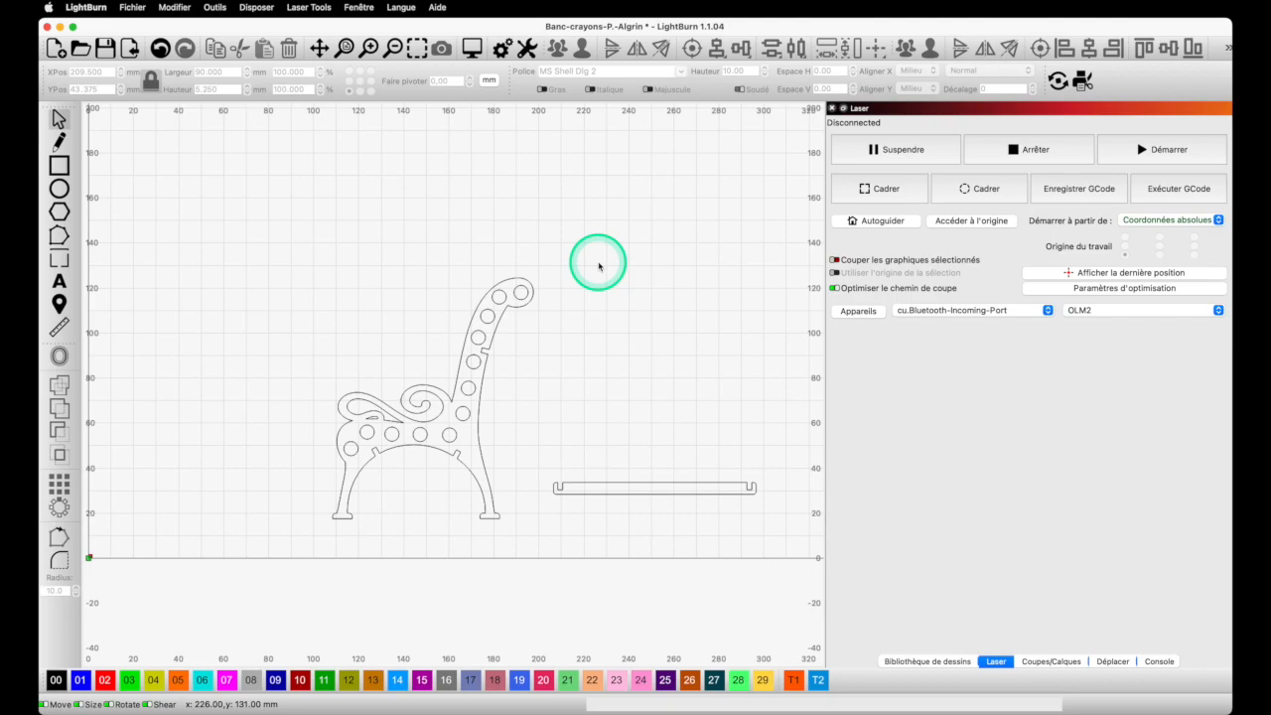
Ungroup the remaining bench side into its separate outlines and clear the selection.
click(439, 438)
scroll(438, 438, up, 5)
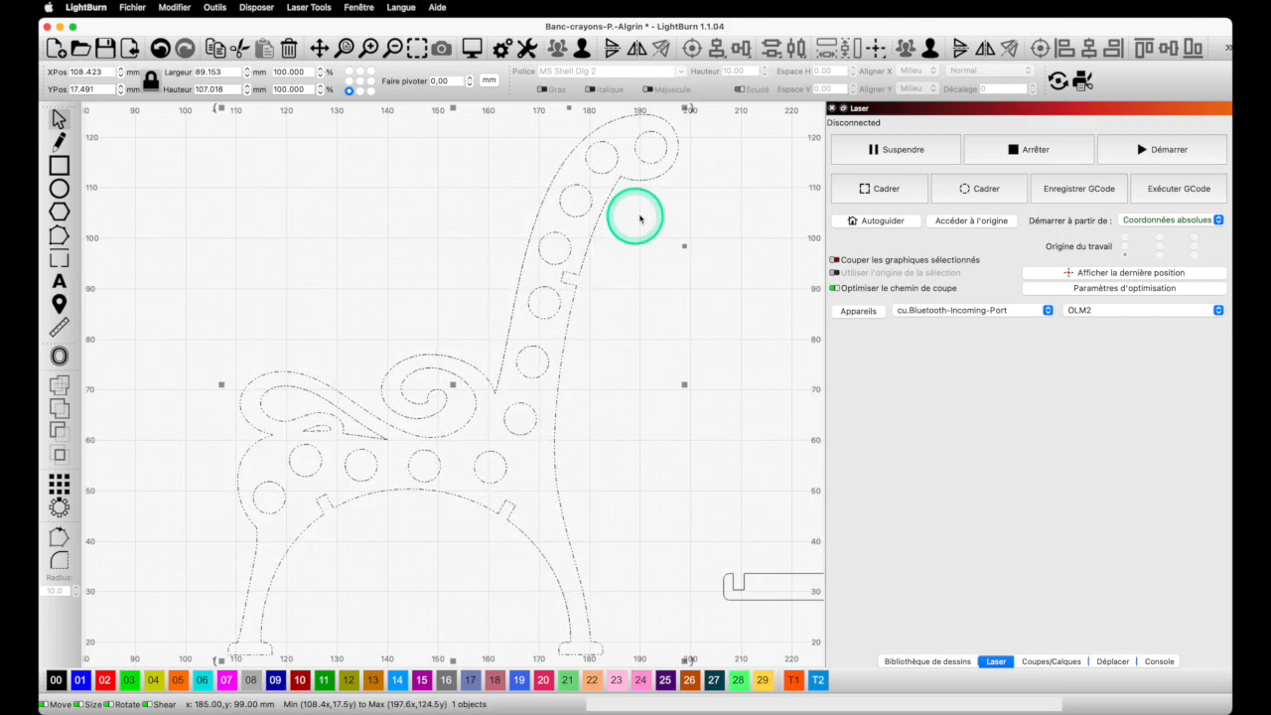
scroll(639, 219, down, 1)
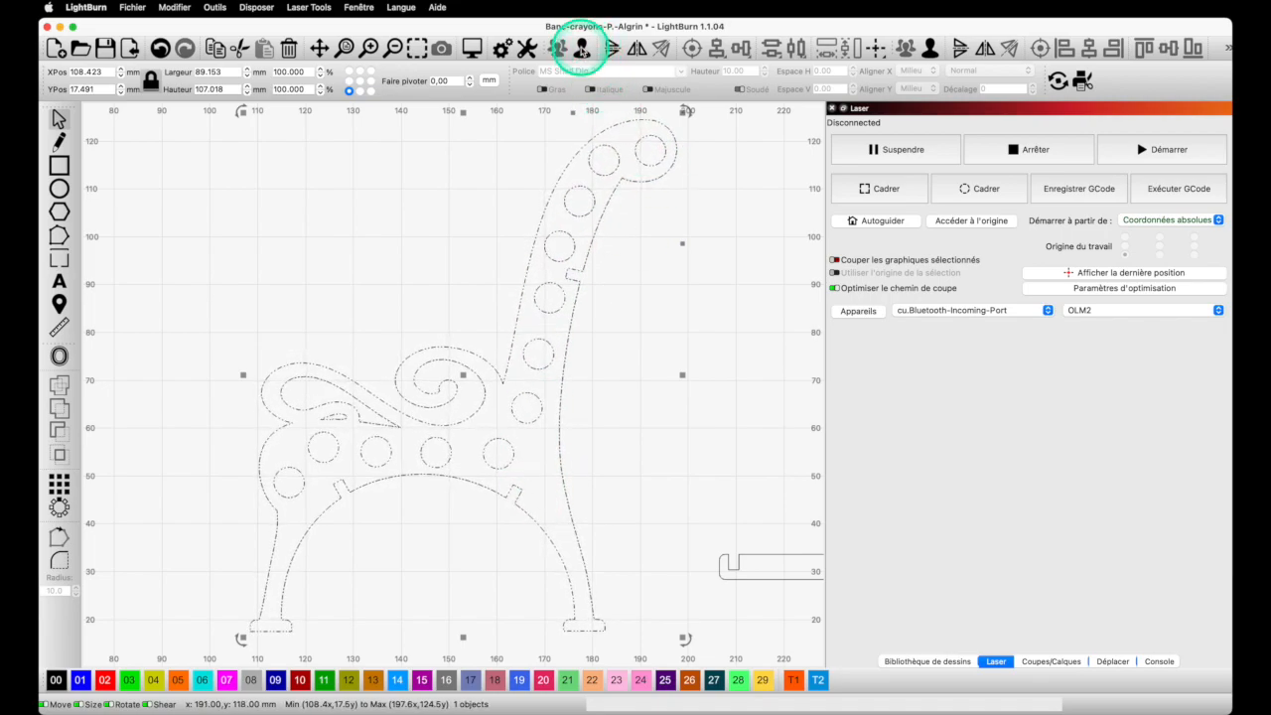
click(583, 50)
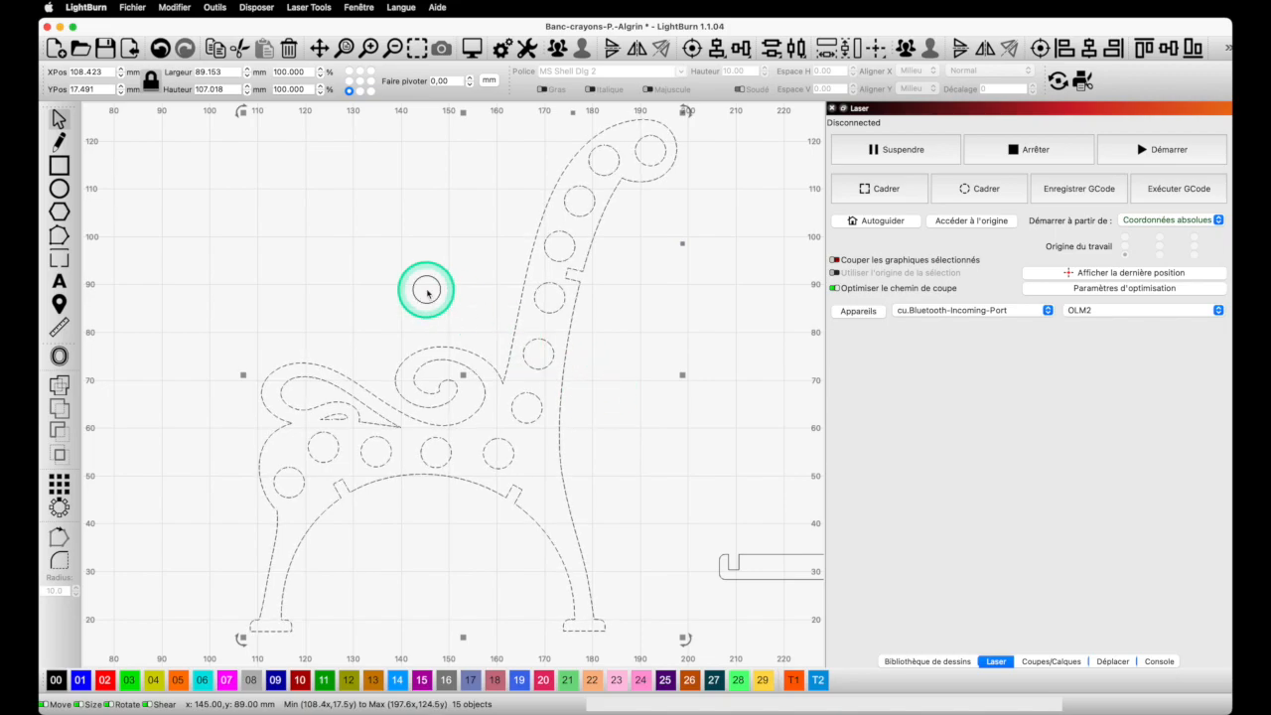
click(429, 323)
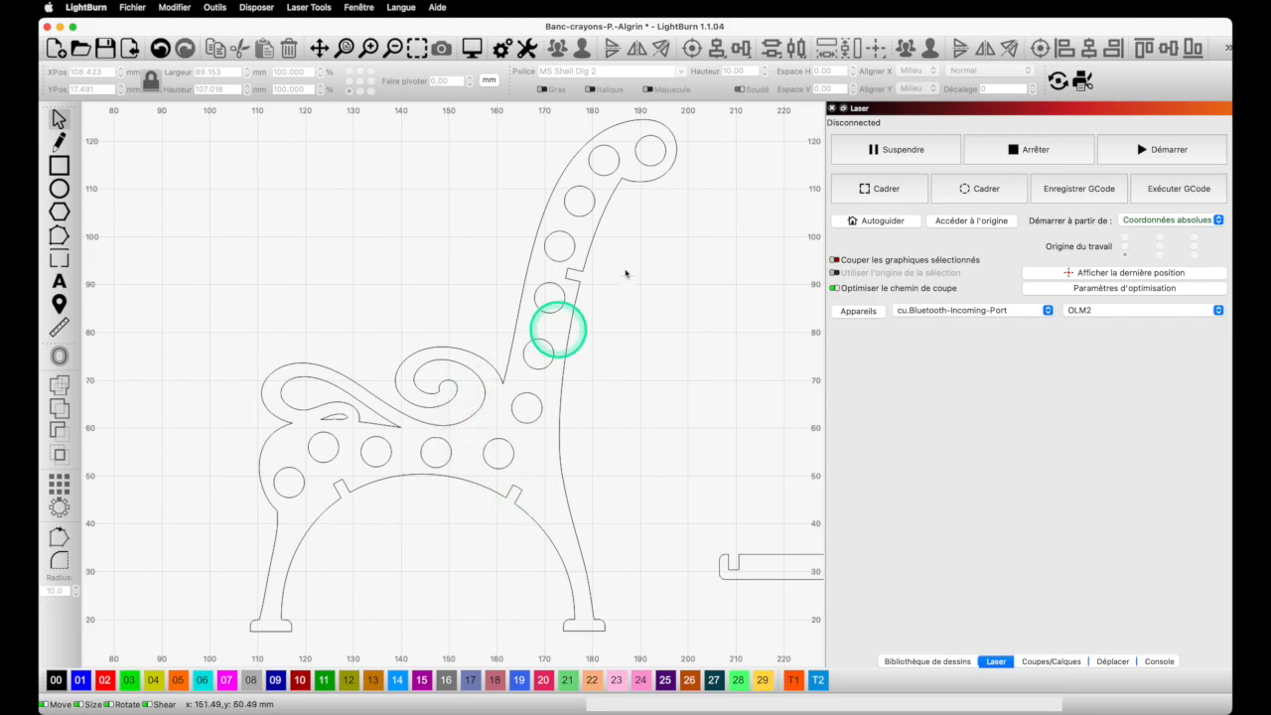
Draw a rectangle about 5 by 6 mm just behind the bench side and set its width to 3 mm.
scroll(645, 422, up, 1)
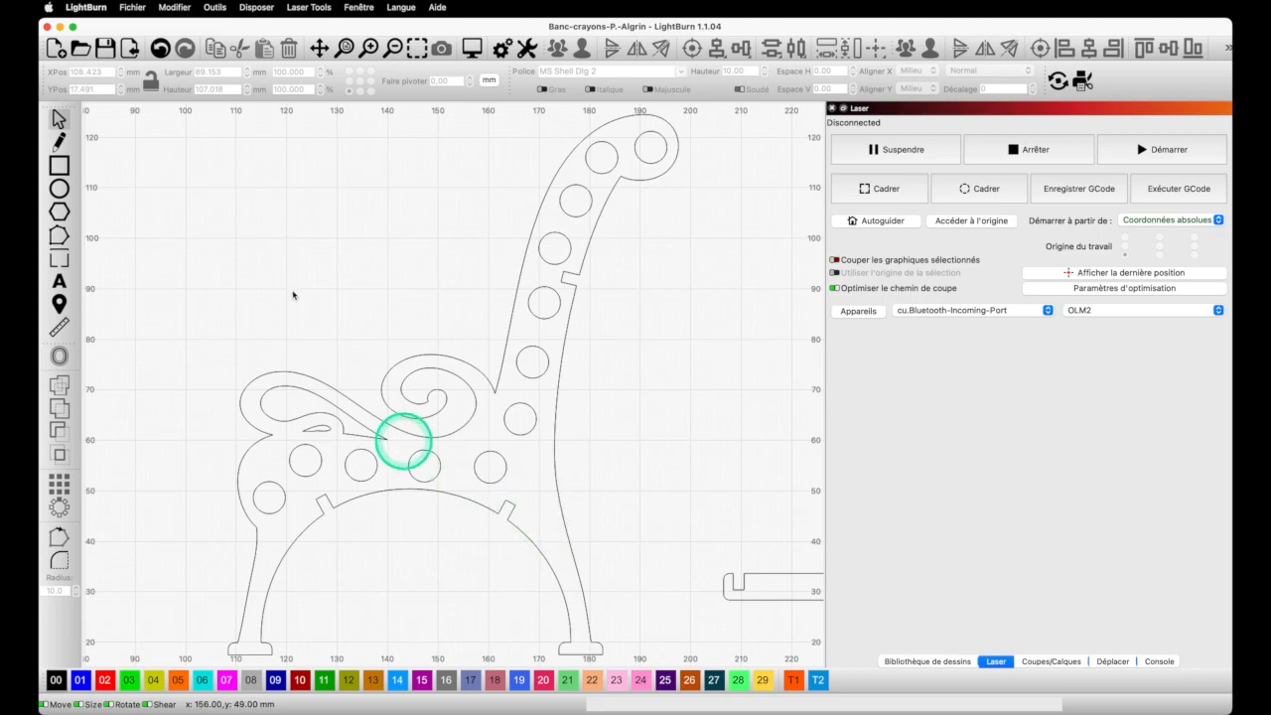
click(59, 166)
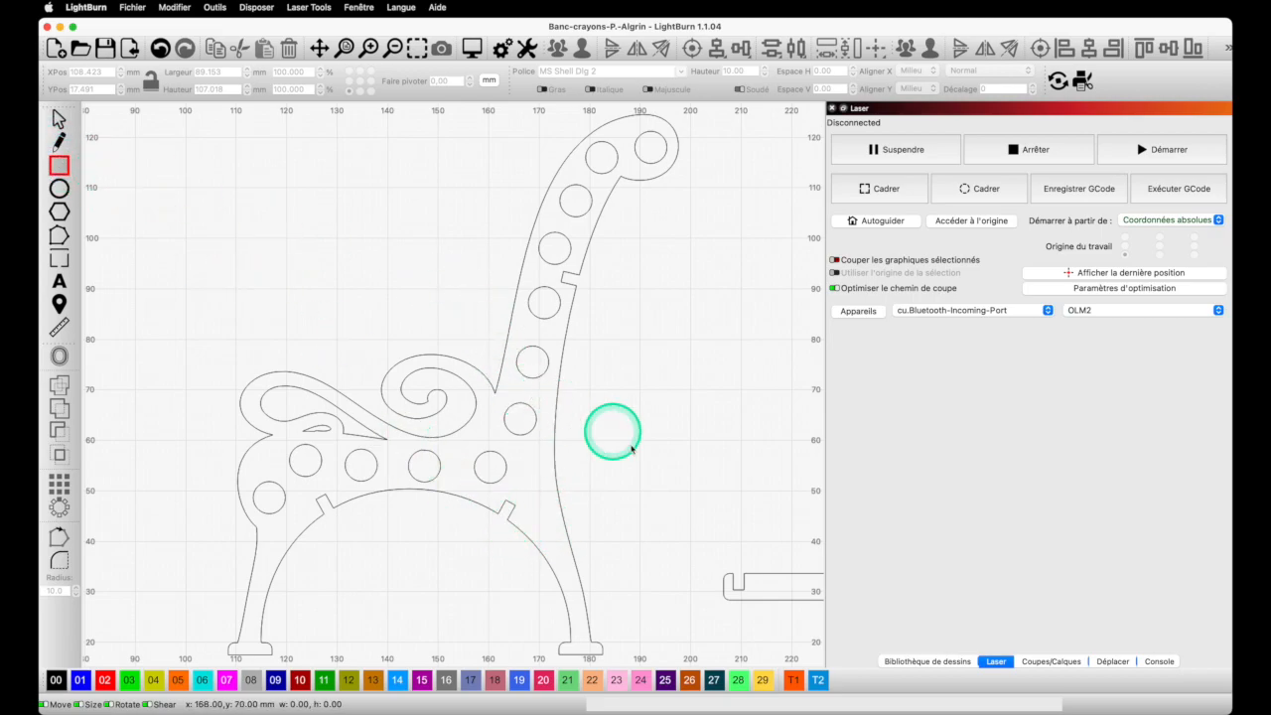
drag(616, 461, 640, 491)
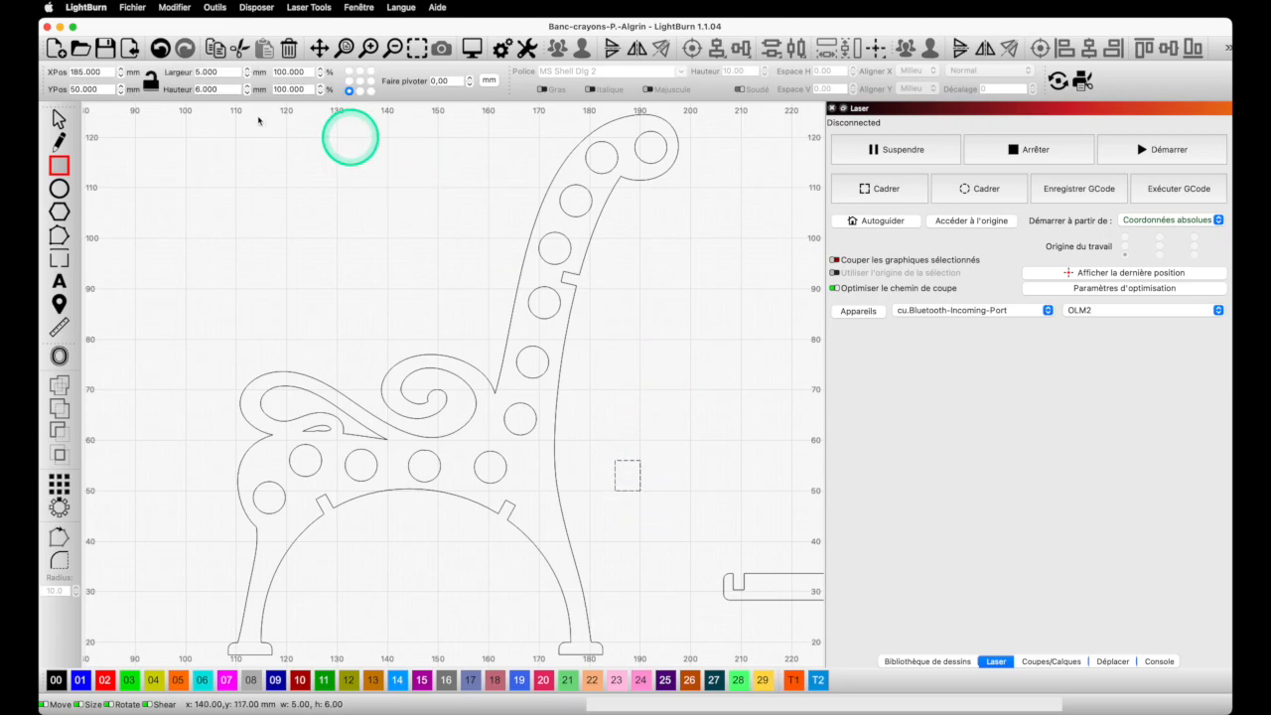
click(213, 71)
text(3)
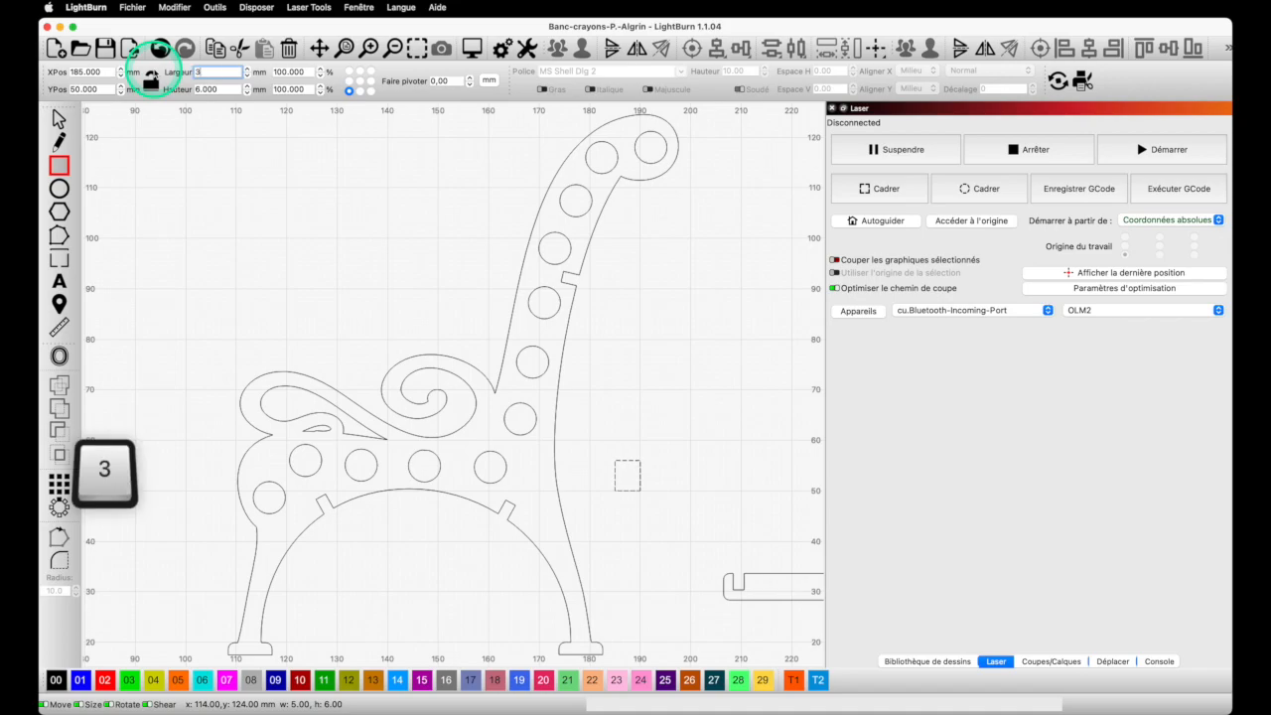
key(Return)
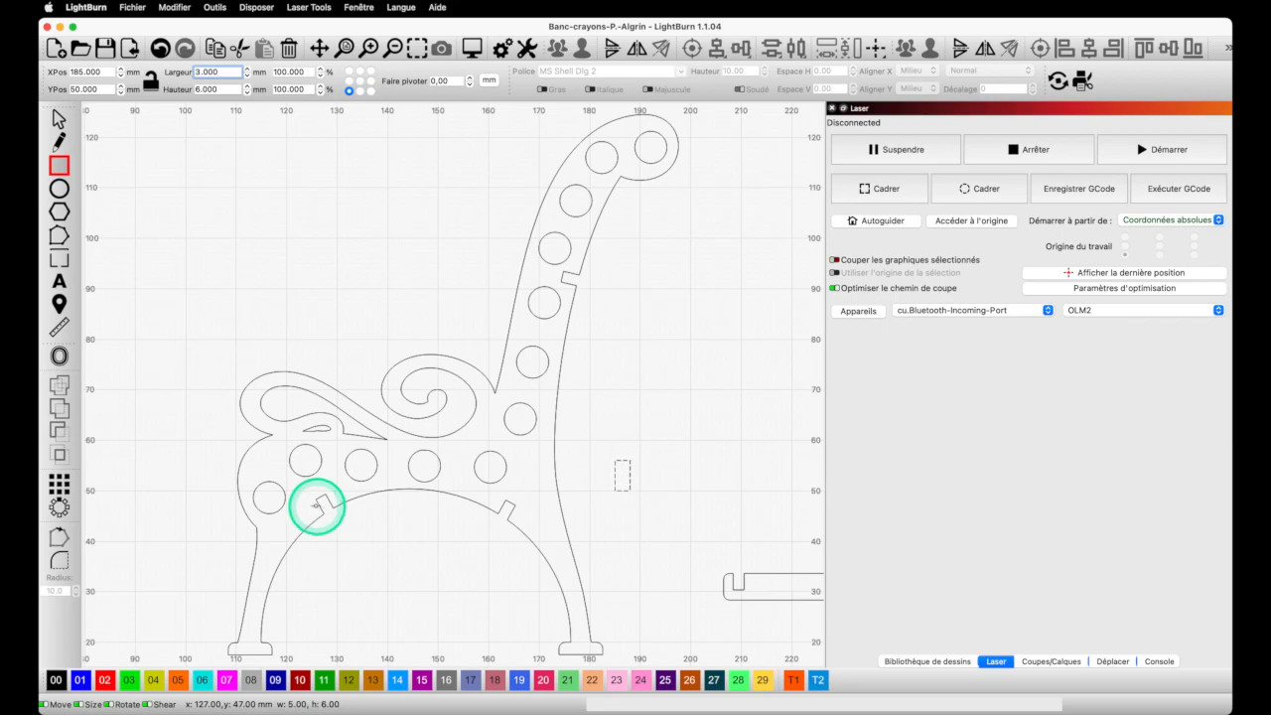
Measure the inner end of the front notch in the seat arch.
click(58, 327)
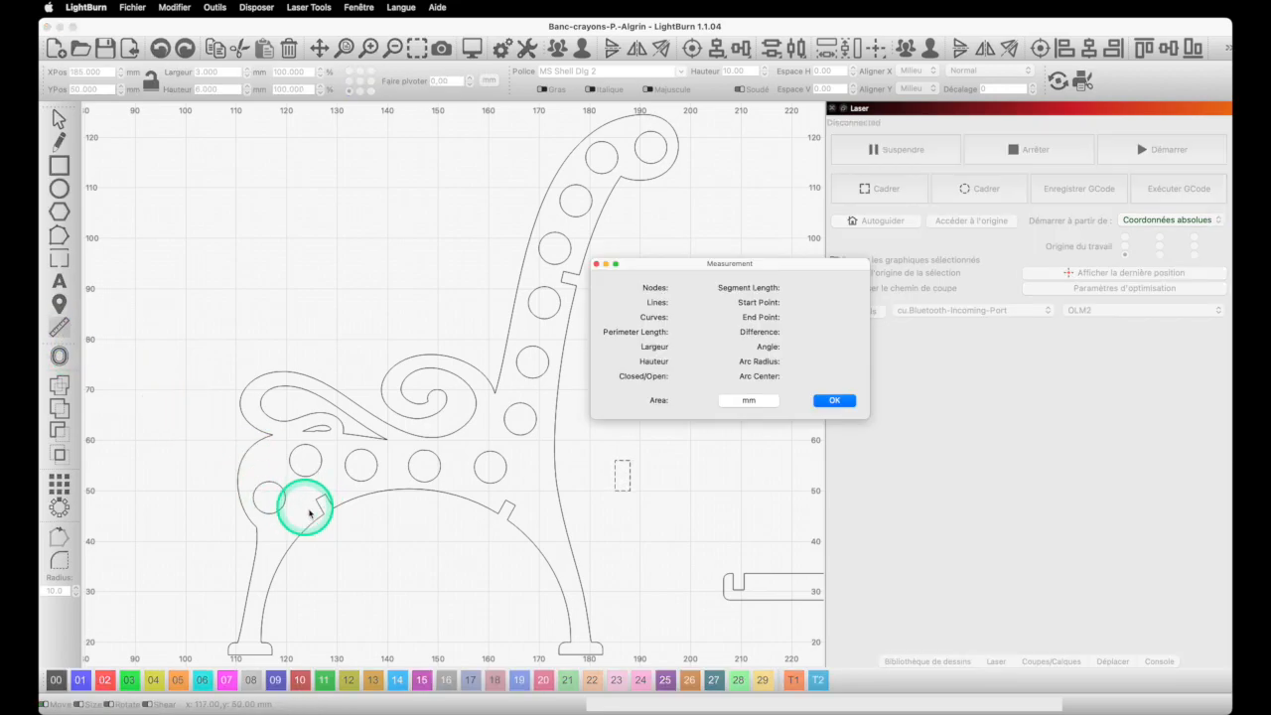
click(318, 507)
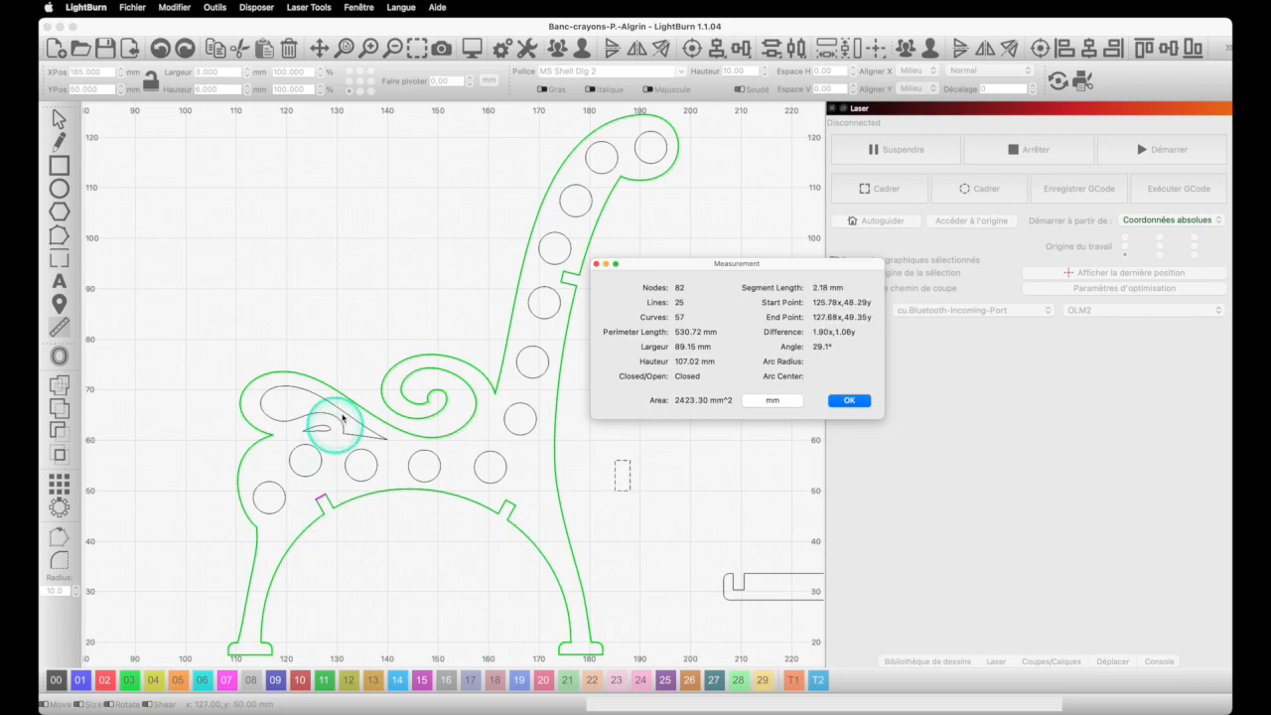
click(595, 264)
Set the height of the small rectangle beside the bench side to 5 mm.
click(623, 476)
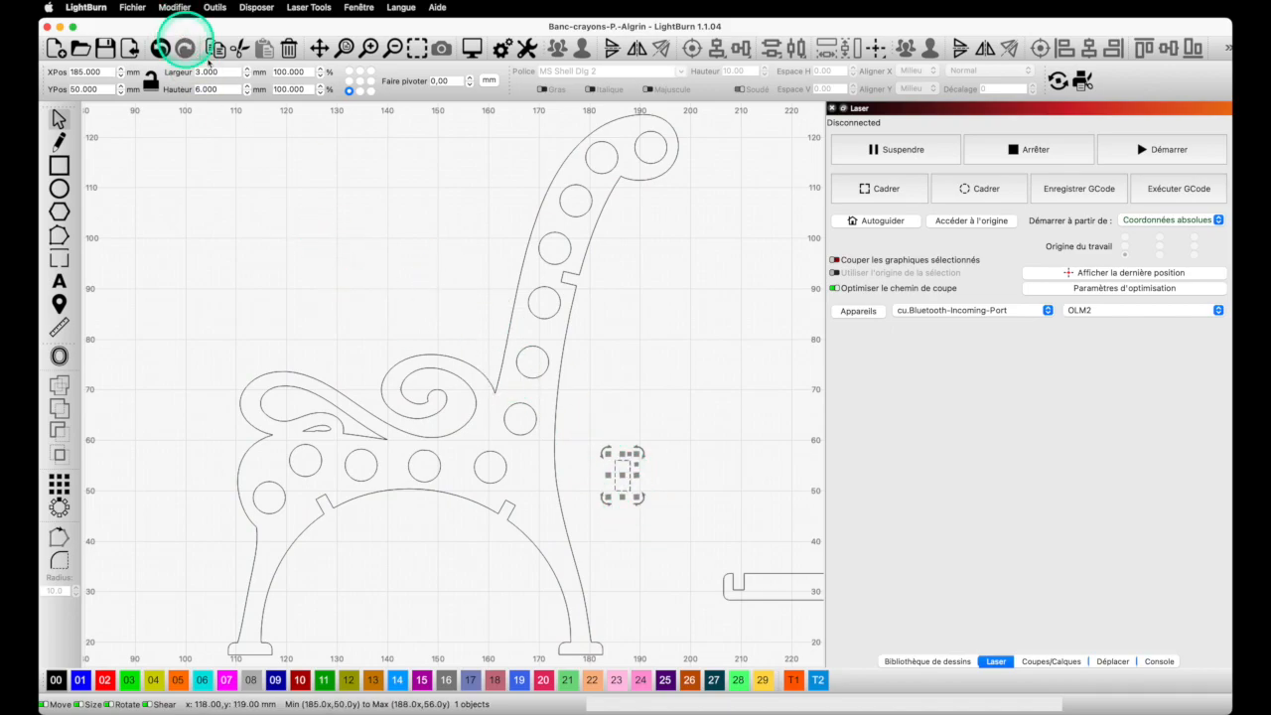
click(207, 90)
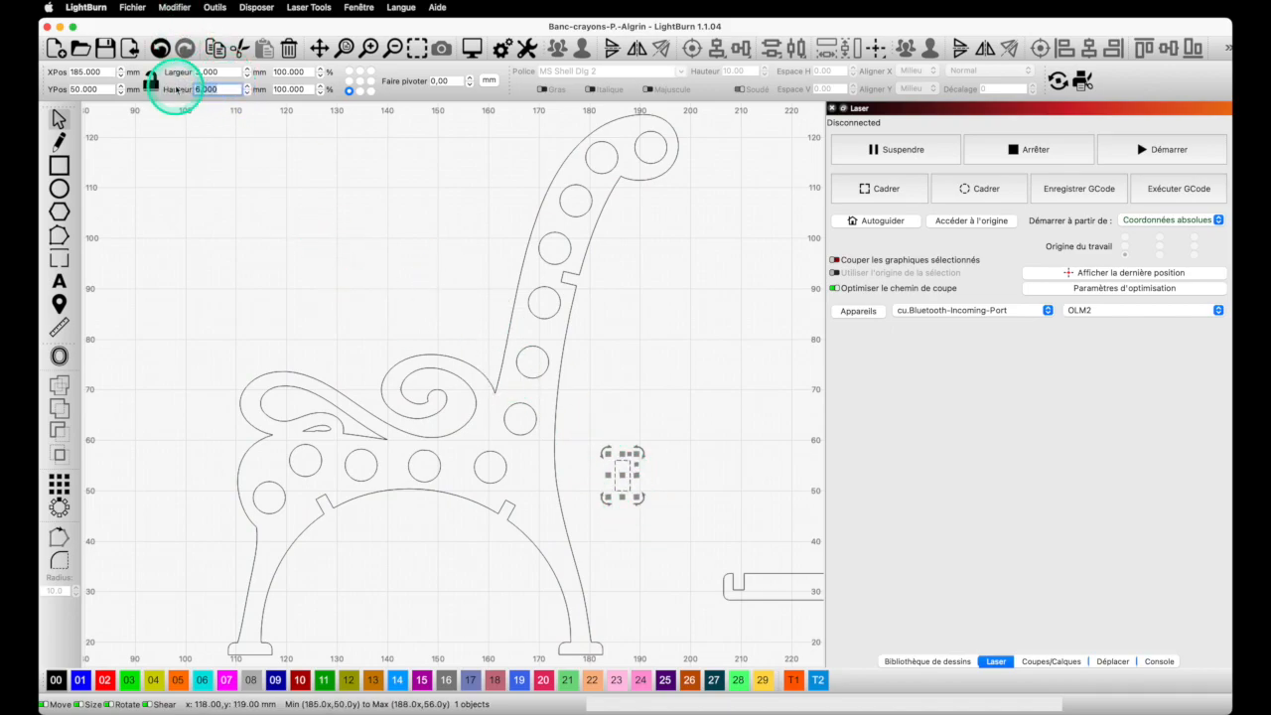
text(5)
key(Return)
scroll(667, 455, up, 1)
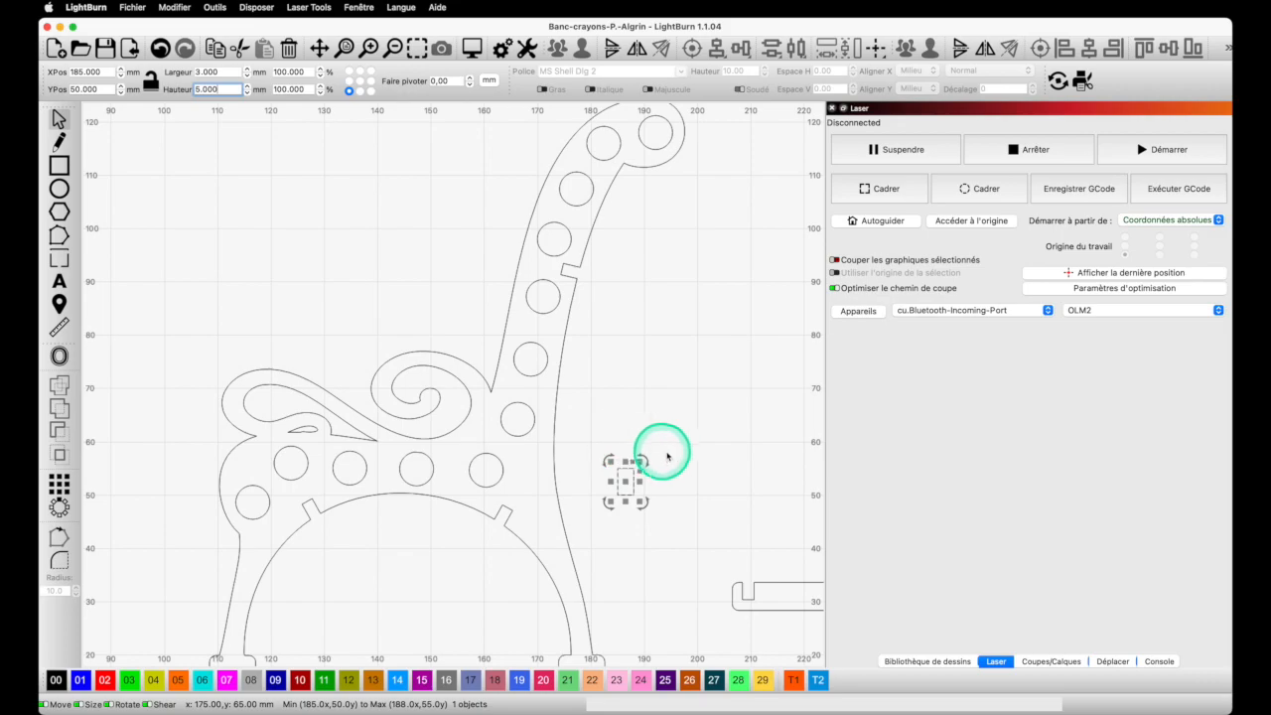
click(678, 461)
scroll(678, 462, up, 1)
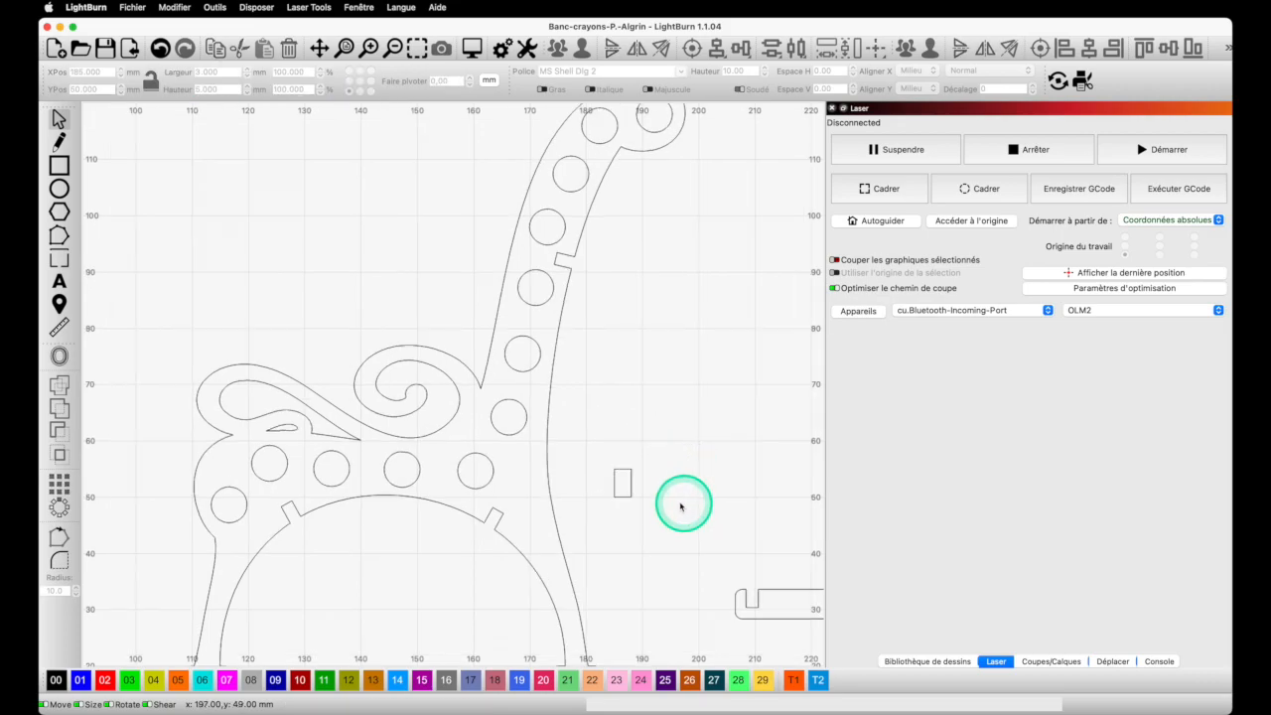
Set the width of the small rectangle beside the bench side to 2.9 mm and clear the selection.
click(631, 483)
click(630, 482)
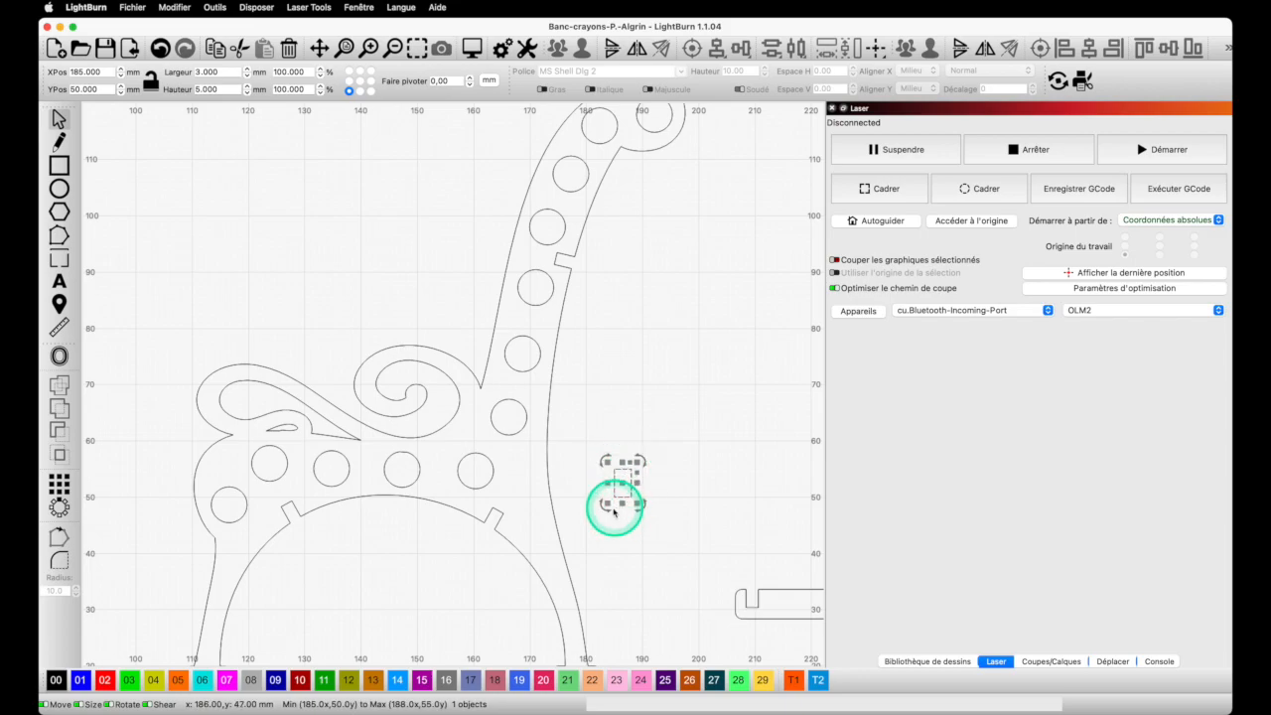
scroll(604, 507, up, 2)
scroll(601, 509, up, 1)
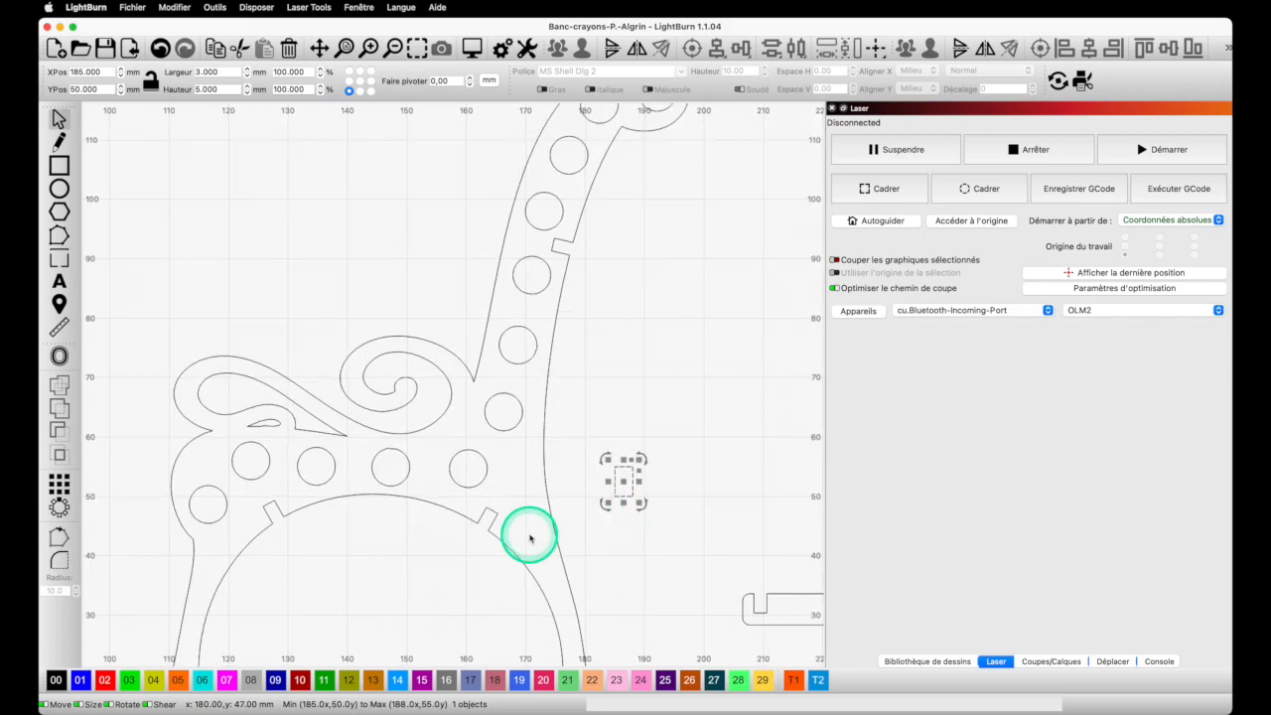
scroll(516, 533, up, 1)
scroll(514, 533, up, 3)
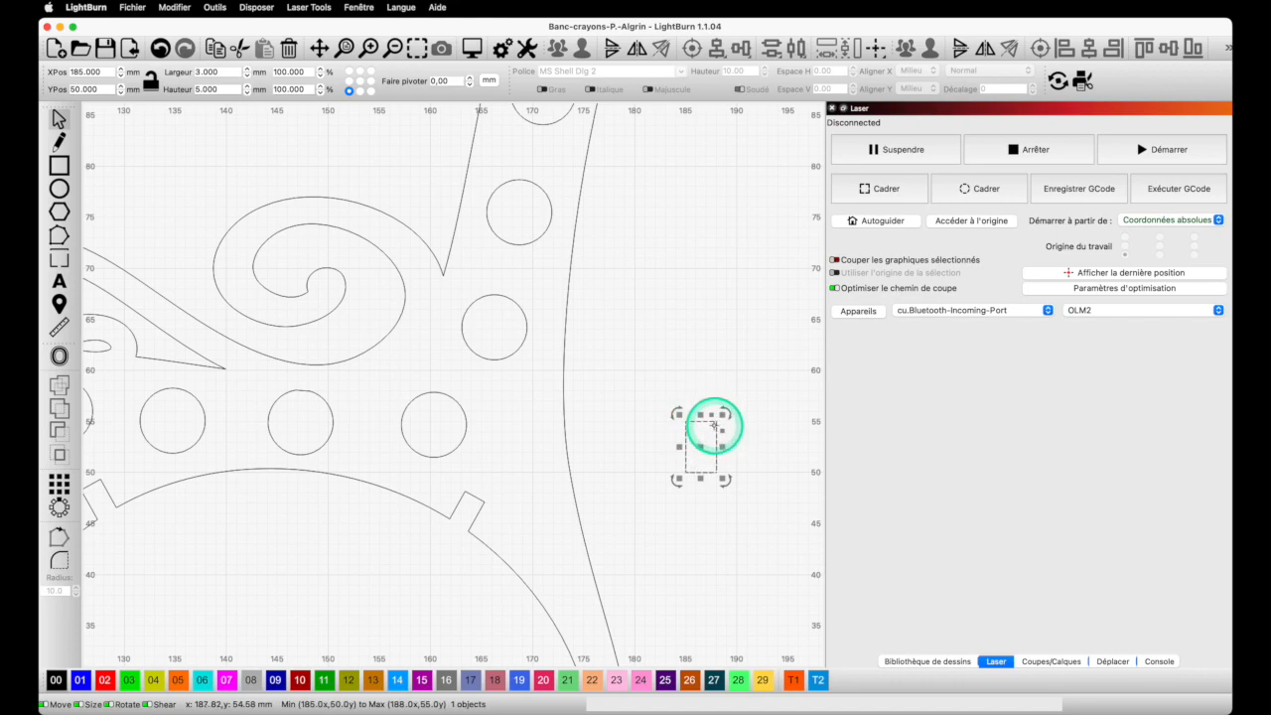
click(688, 399)
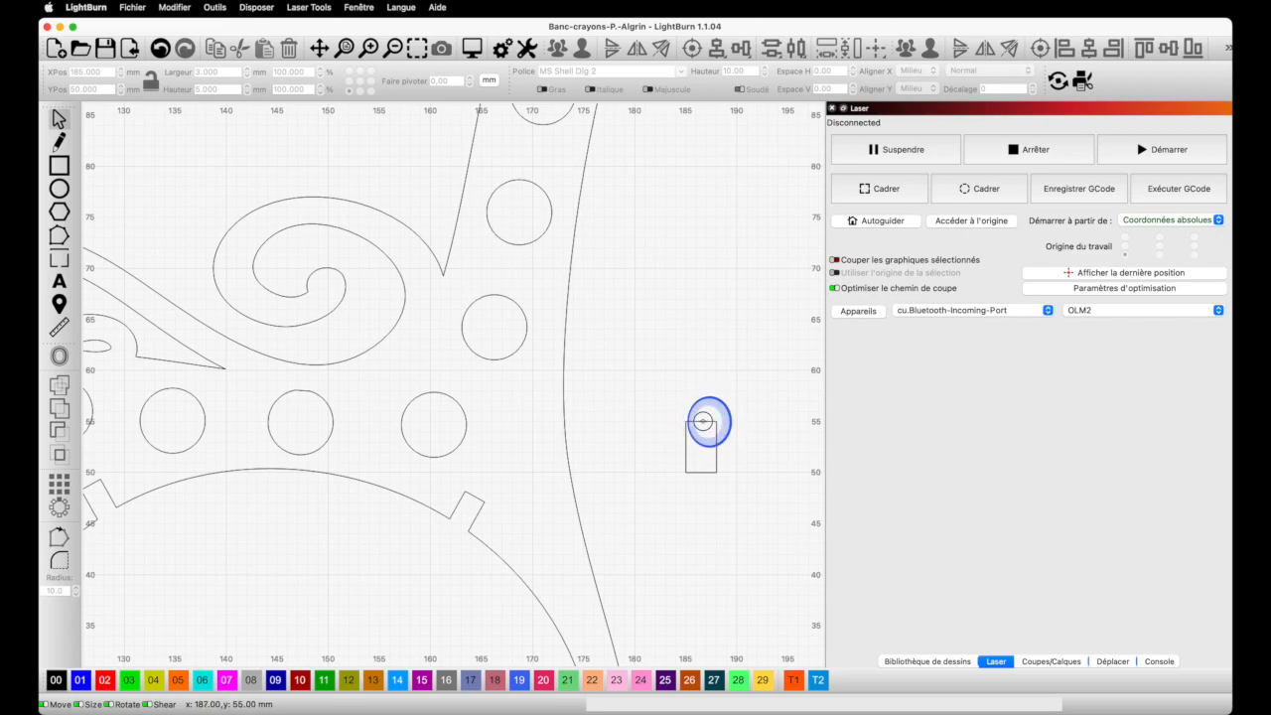
click(702, 421)
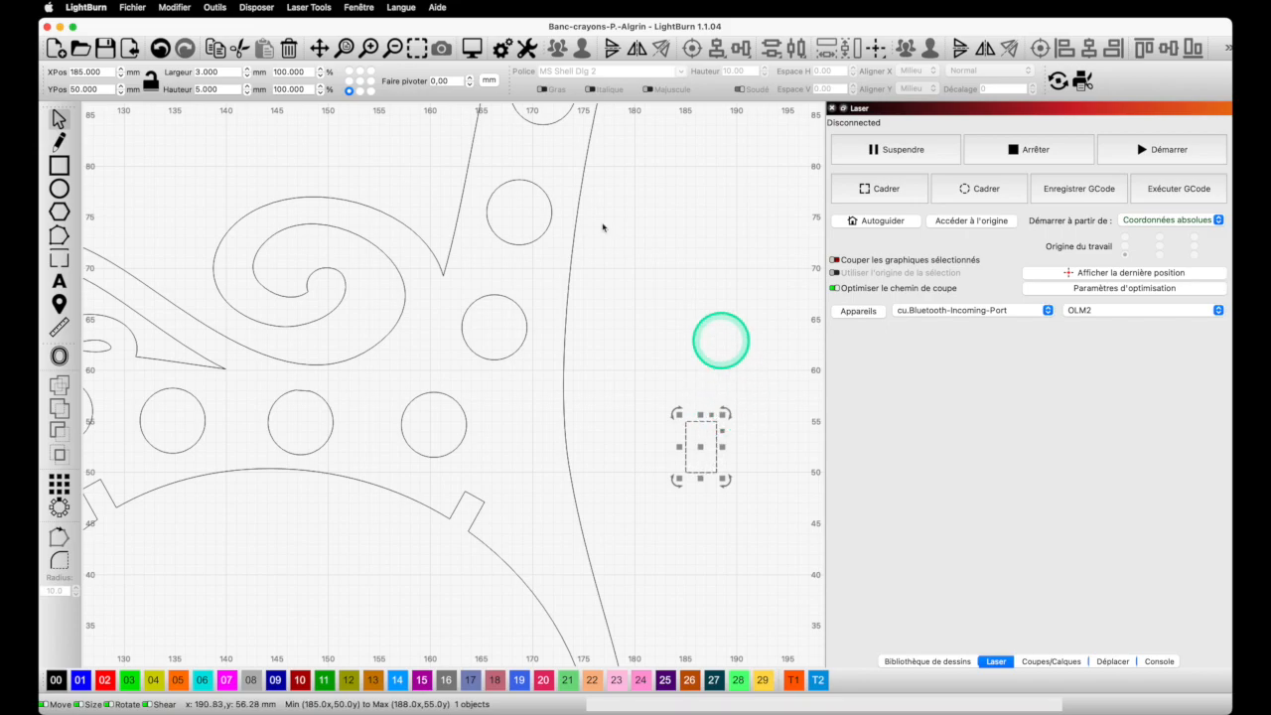
drag(229, 72, 188, 73)
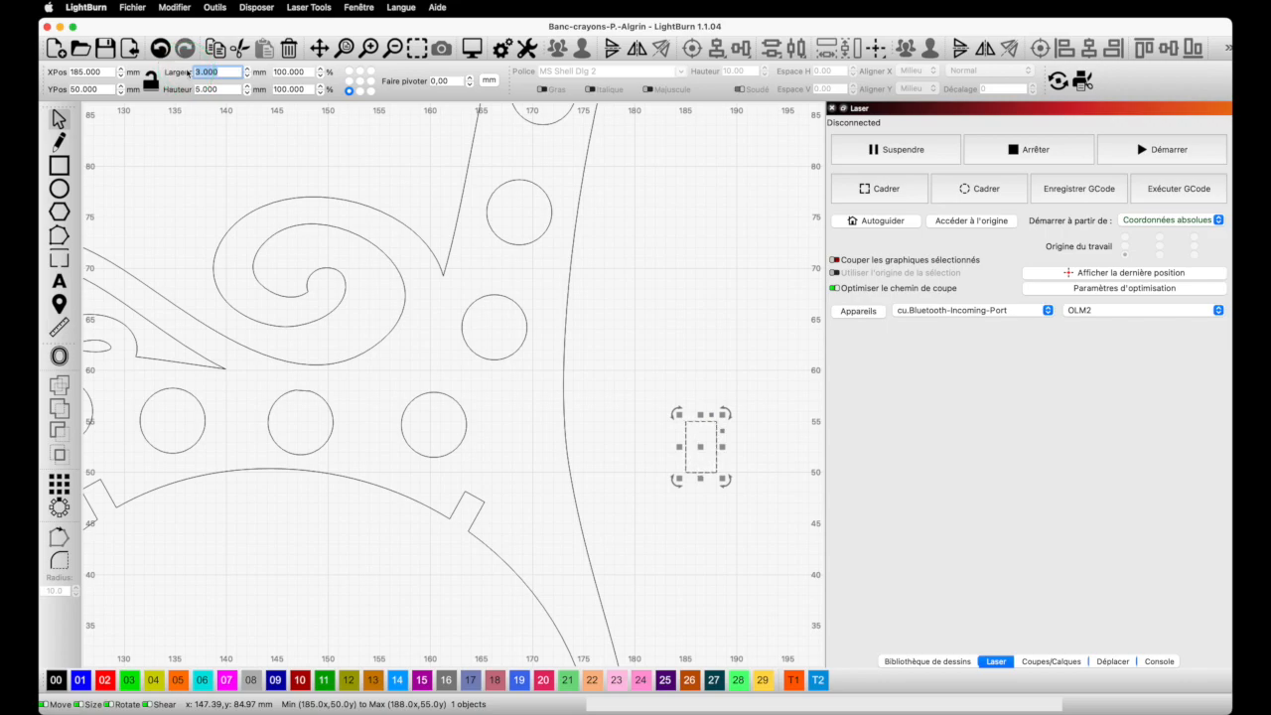
text(2,9)
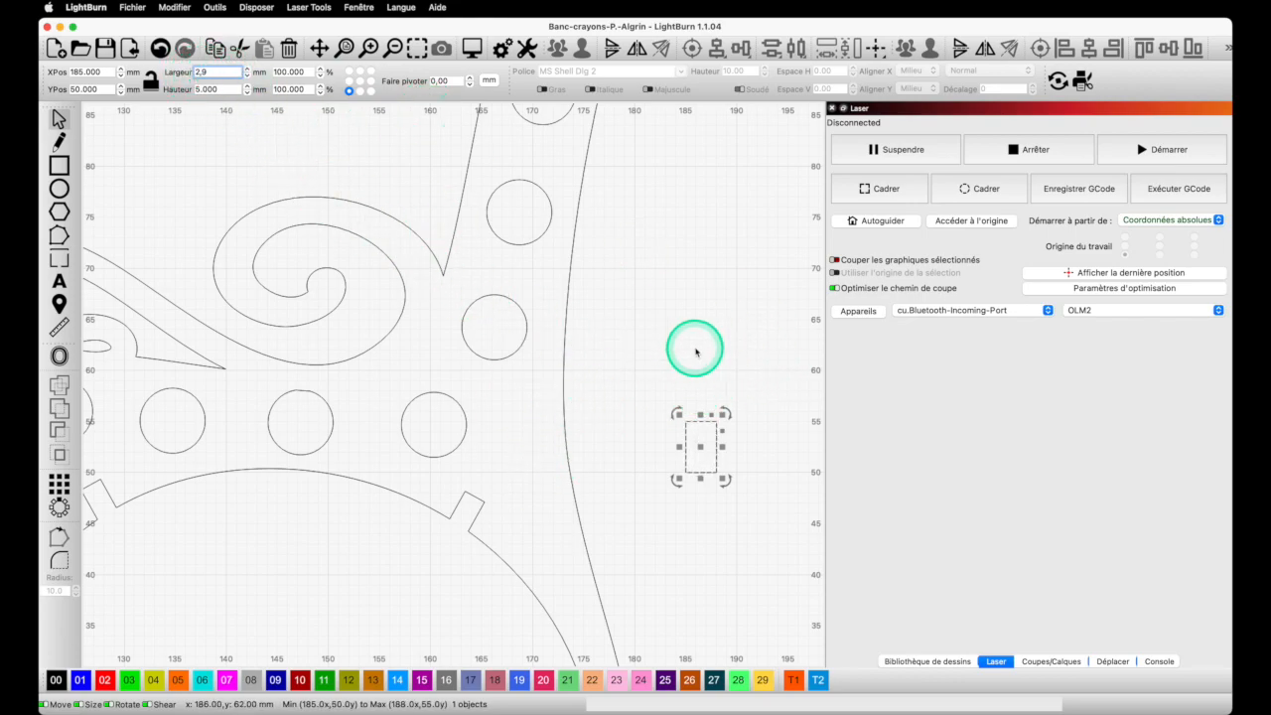
key(Return)
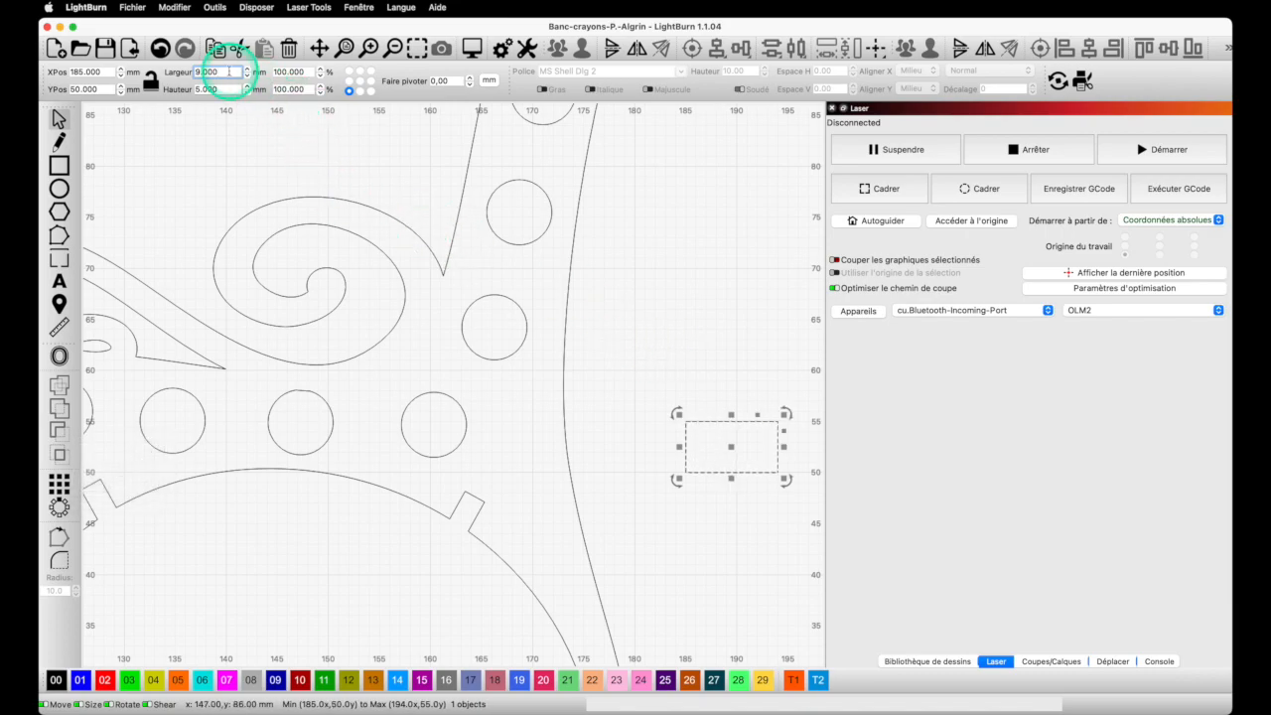
text(2.)
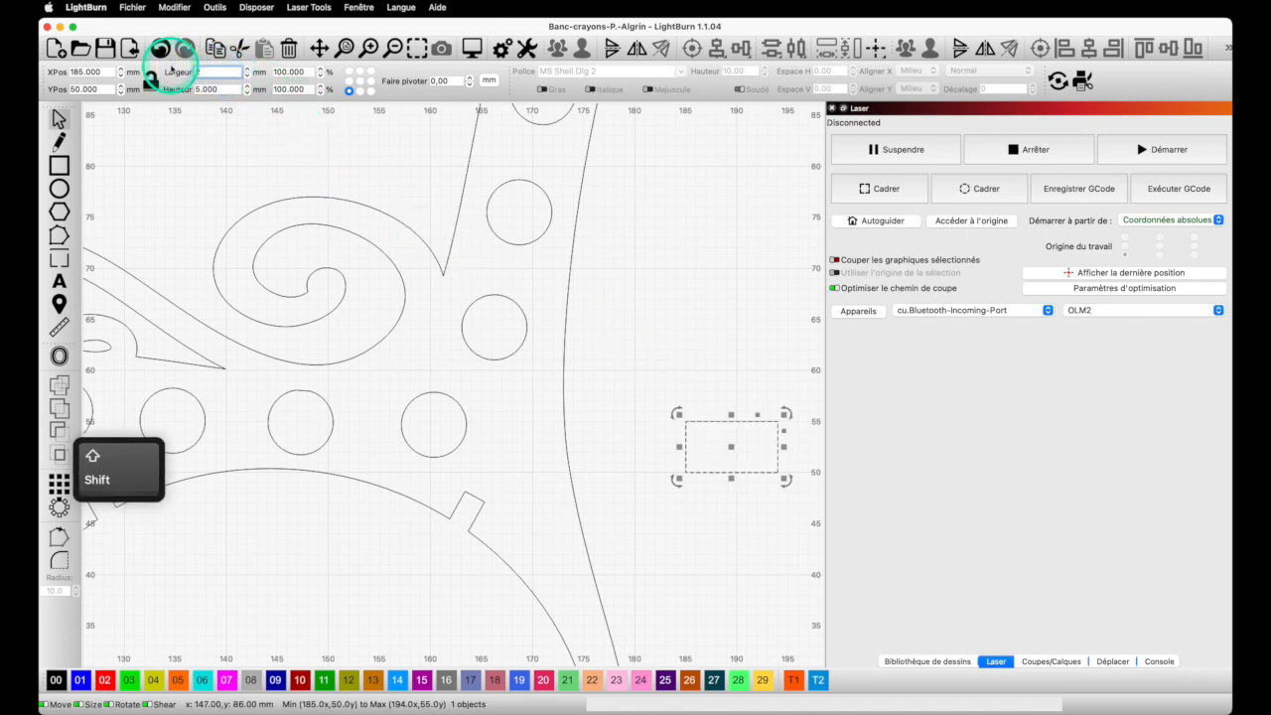
text(9)
key(Return)
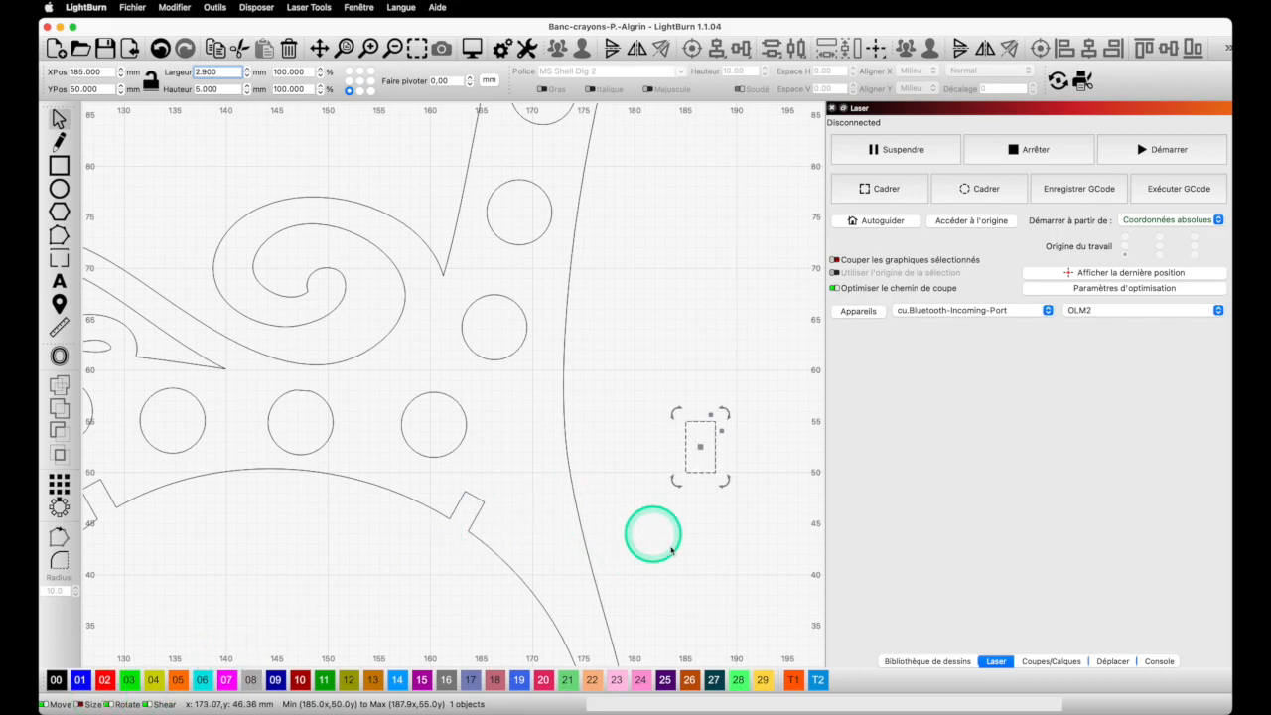
click(722, 557)
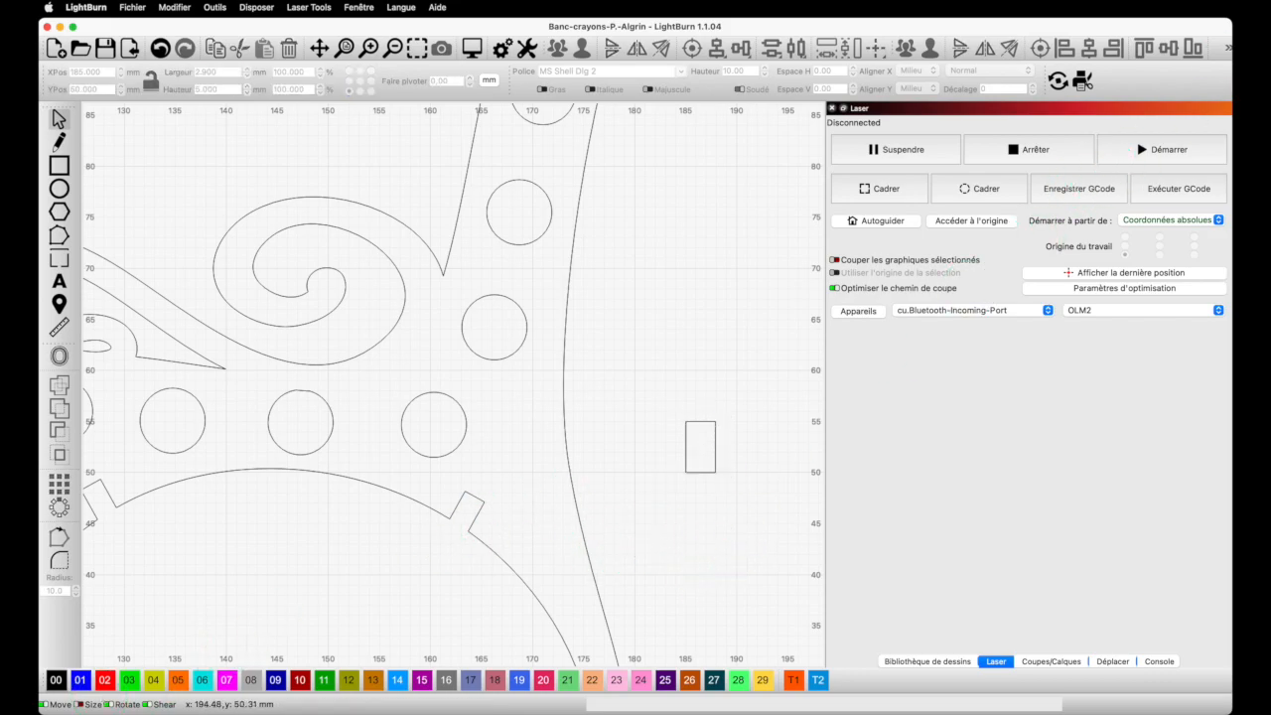
Copy the small rectangle to make five in total and place one beside each notch of the bench side and the slat.
scroll(524, 454, down, 5)
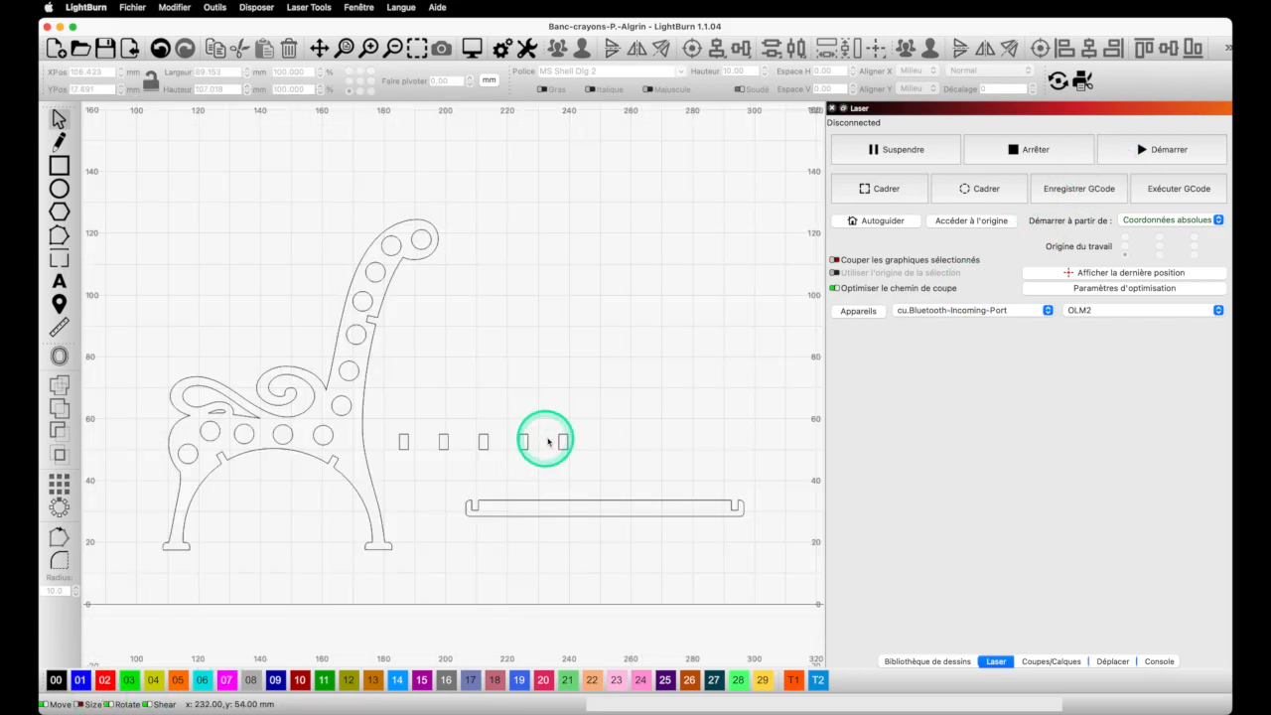
drag(565, 436, 733, 485)
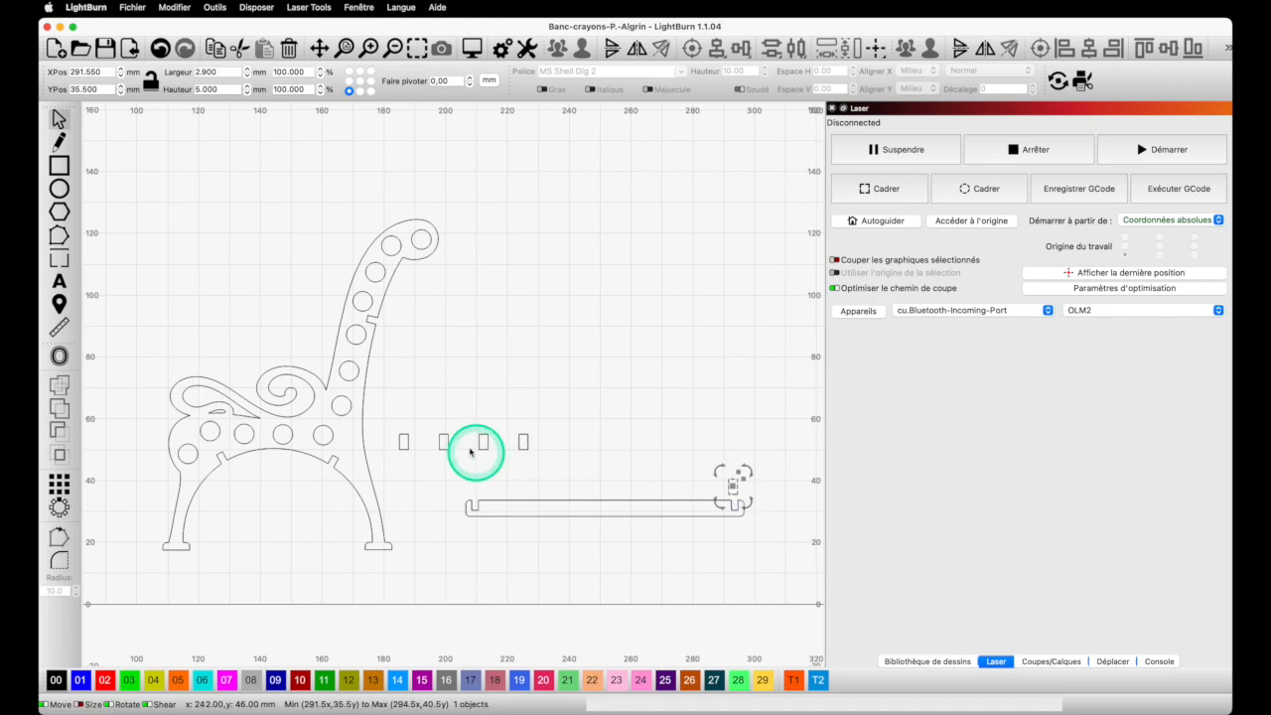
click(520, 442)
drag(521, 442, 228, 476)
drag(443, 442, 325, 479)
drag(403, 441, 389, 338)
drag(388, 338, 387, 327)
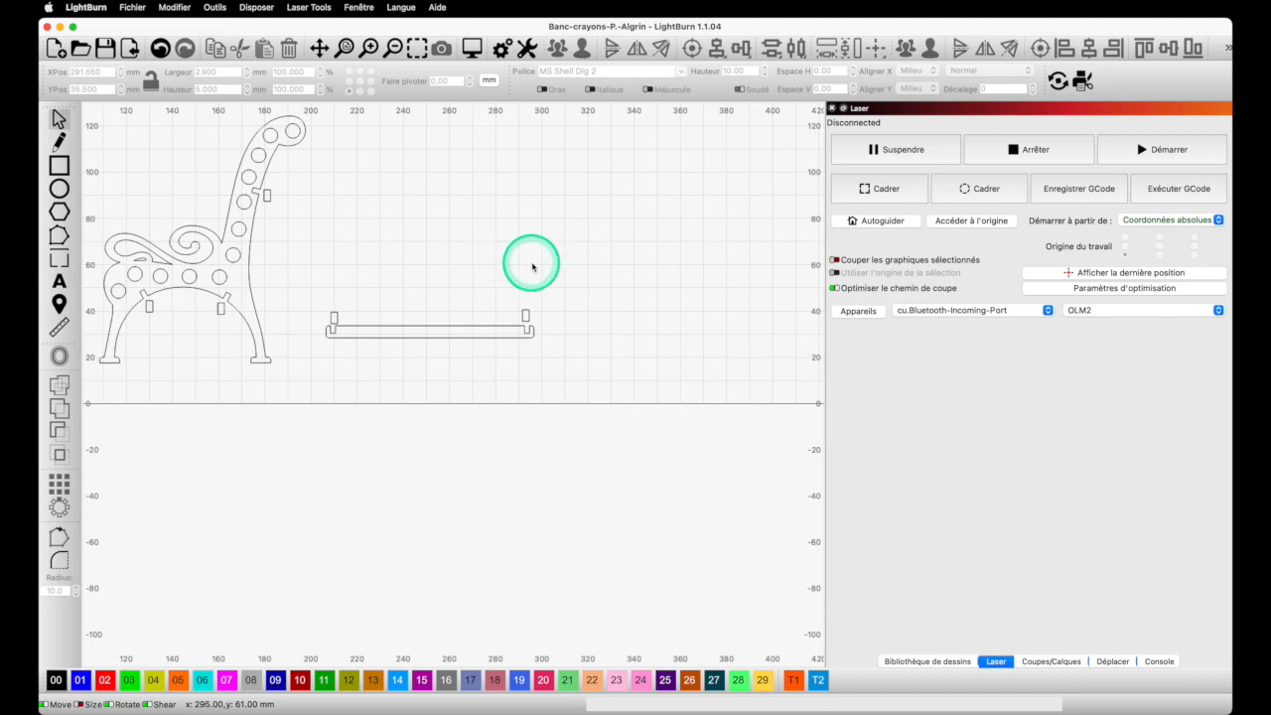
Move the rectangle above the slat's right notch into it, flush with the notch's outer wall and bottom edge.
scroll(524, 316, up, 5)
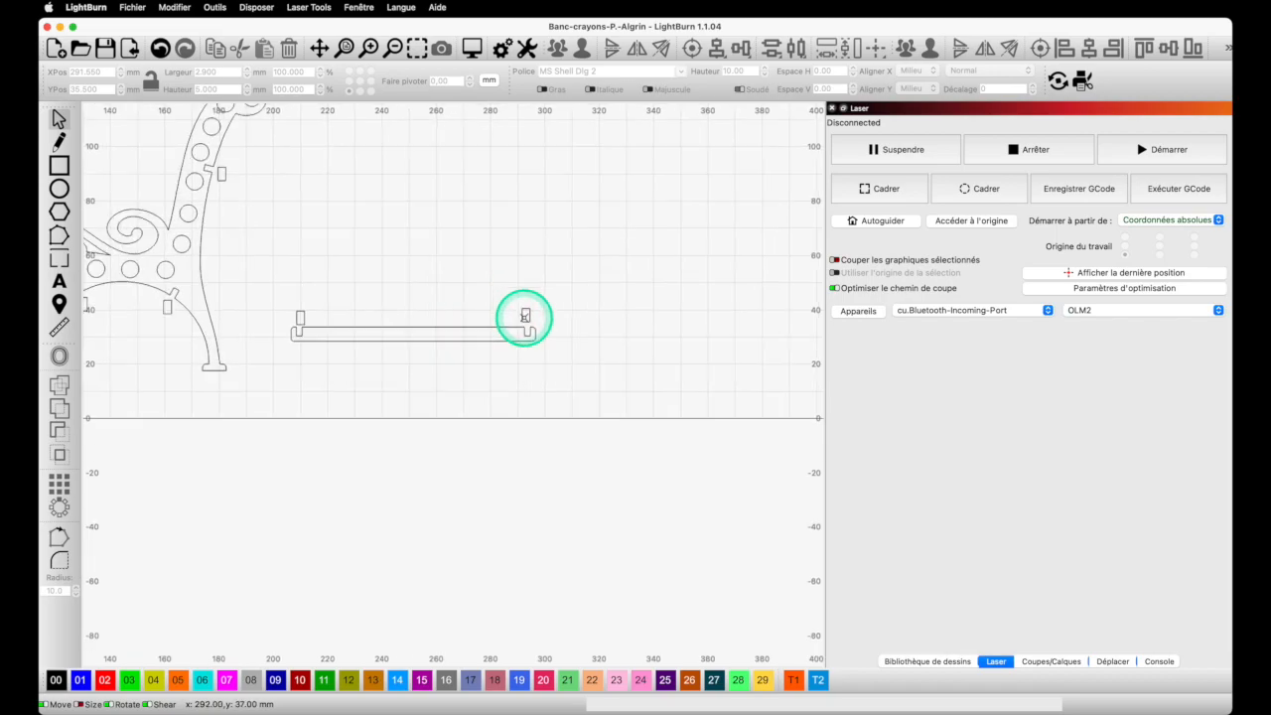
scroll(523, 318, up, 3)
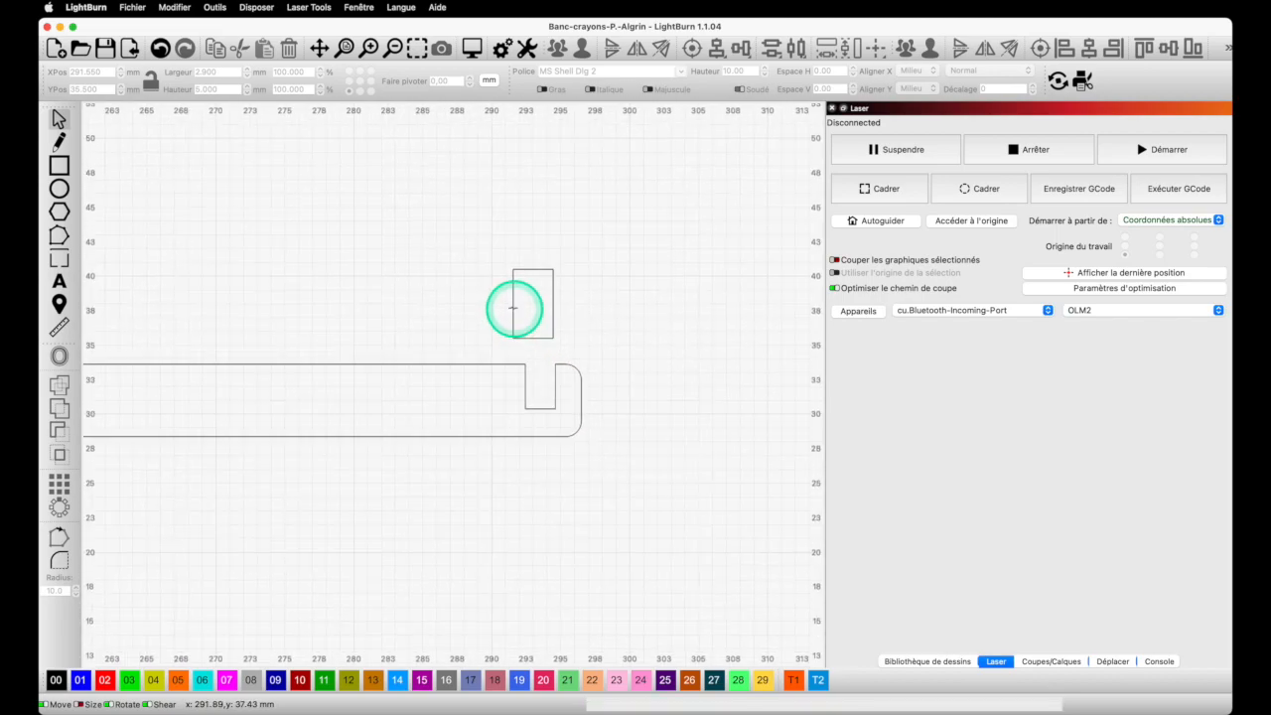
click(512, 303)
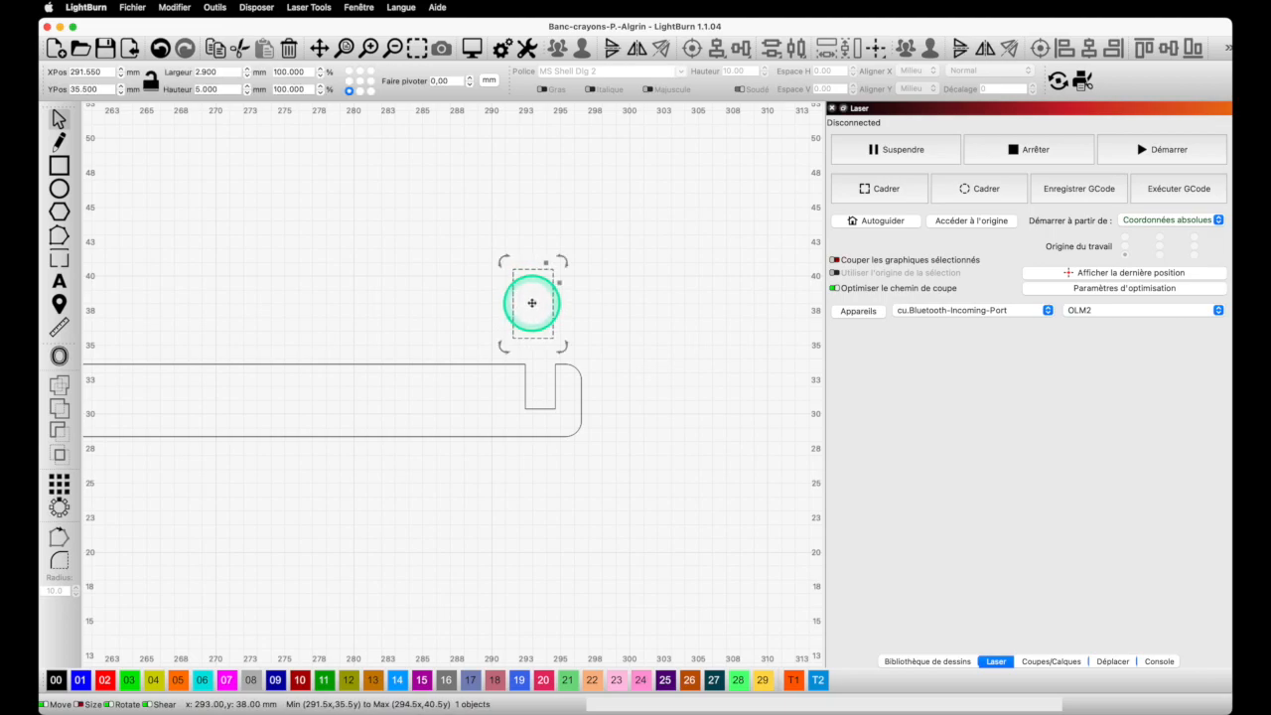
key(shift)
drag(532, 303, 539, 374)
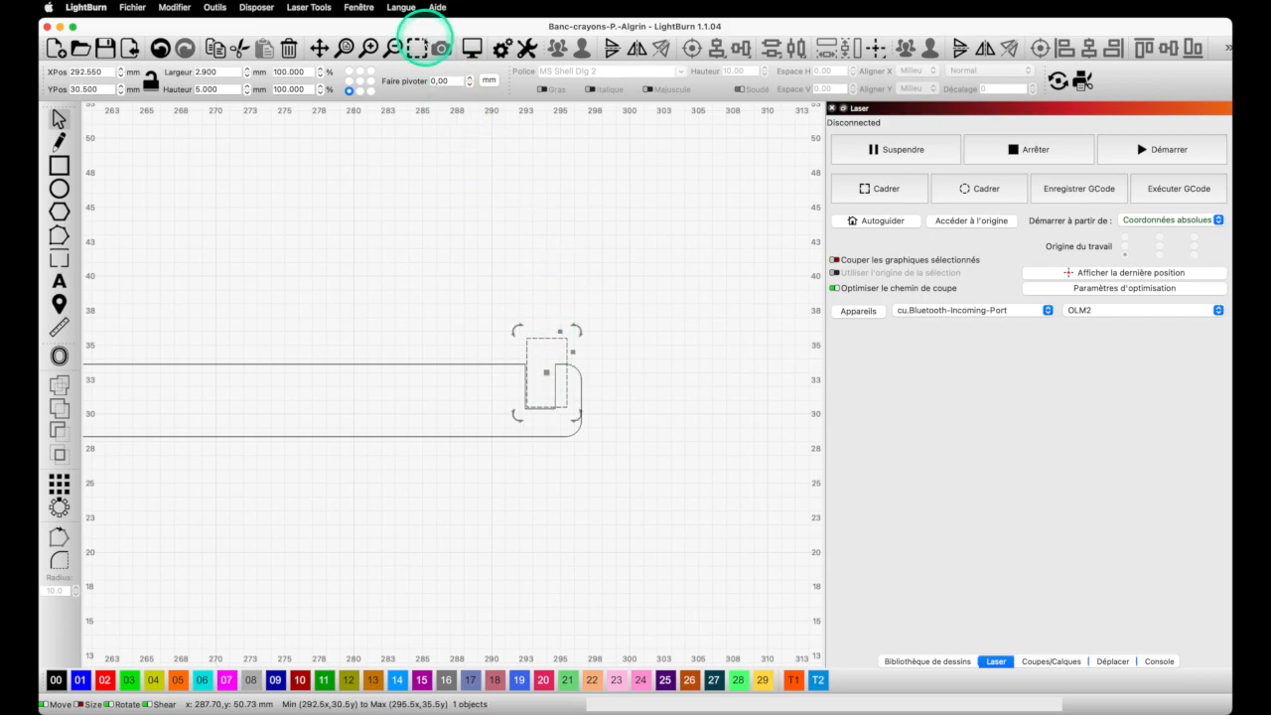
click(417, 47)
scroll(516, 387, down, 2)
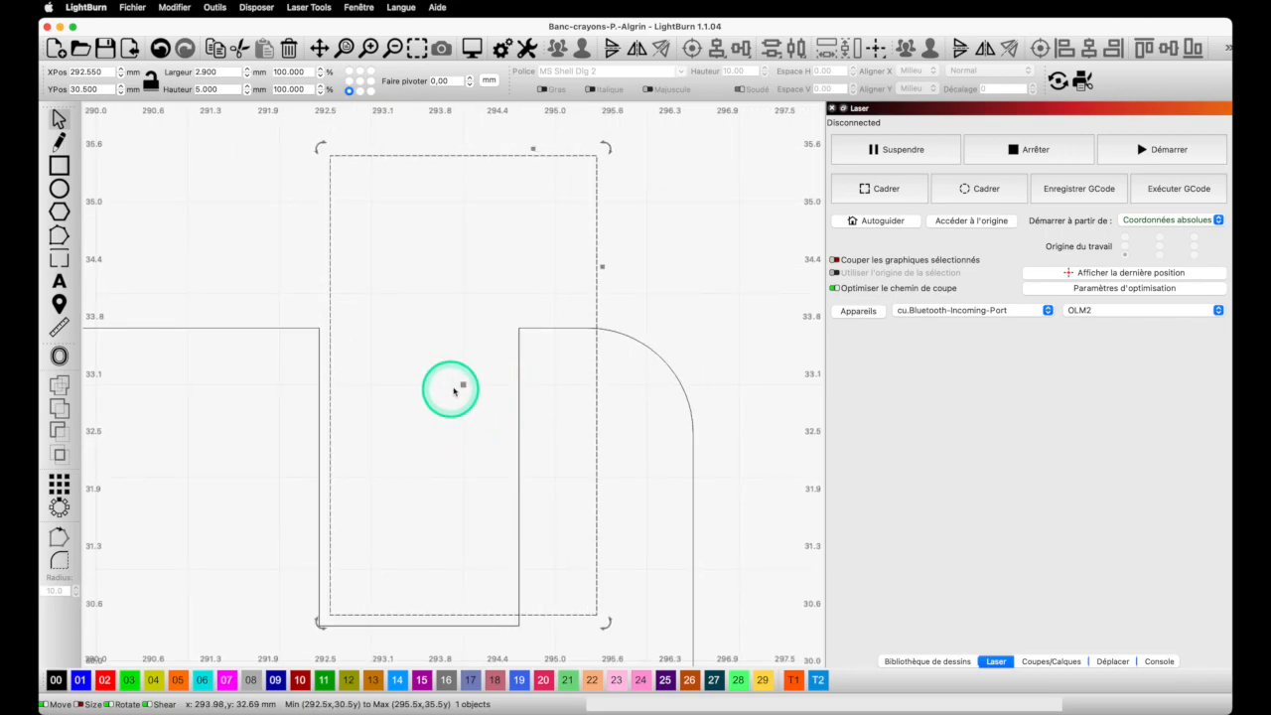
drag(449, 393, 387, 399)
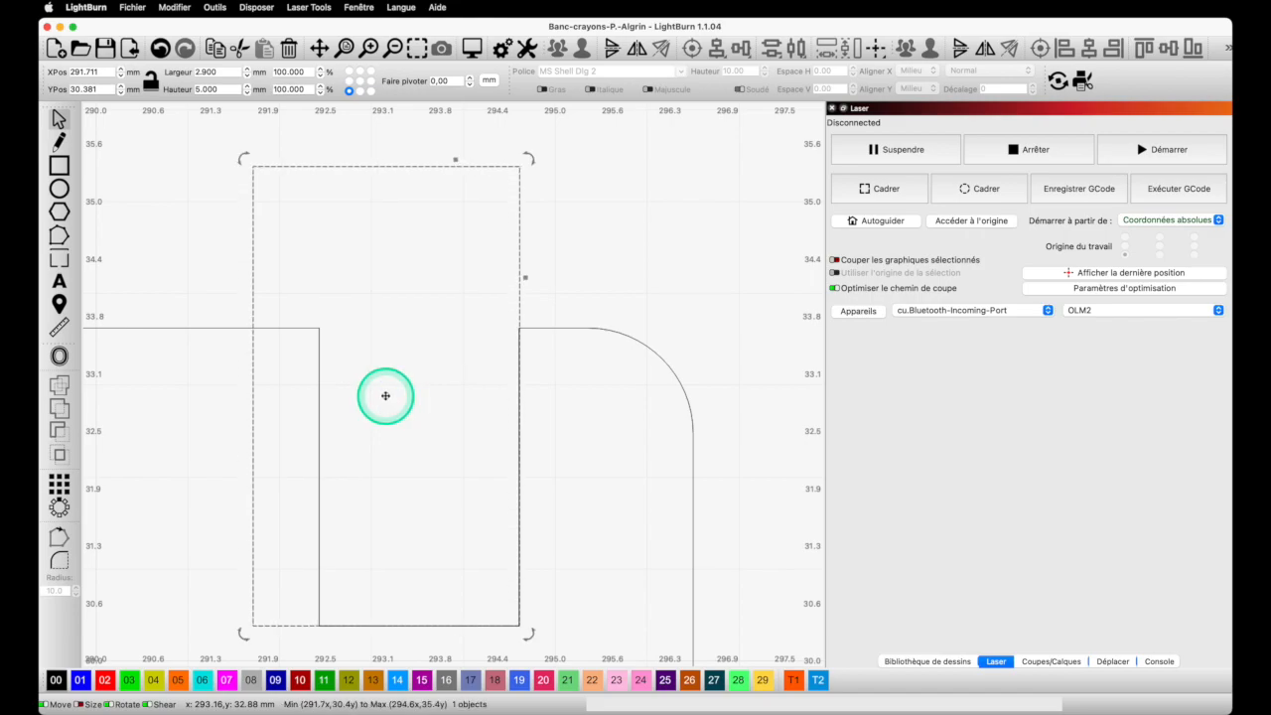
Move the rectangle above the slat's left notch into it, flush with the notch's outer wall and bottom edge.
scroll(368, 391, down, 10)
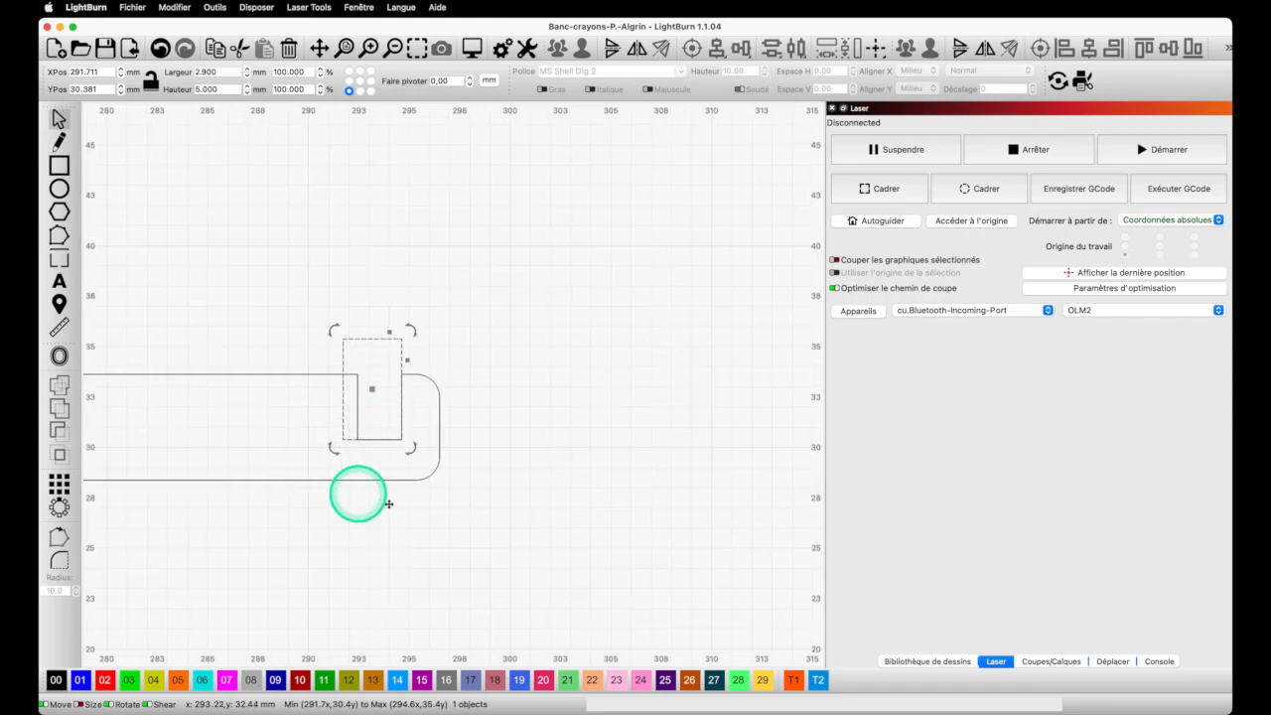
scroll(264, 485, down, 2)
click(318, 48)
drag(225, 244, 581, 281)
drag(219, 275, 713, 277)
scroll(714, 277, left, 10)
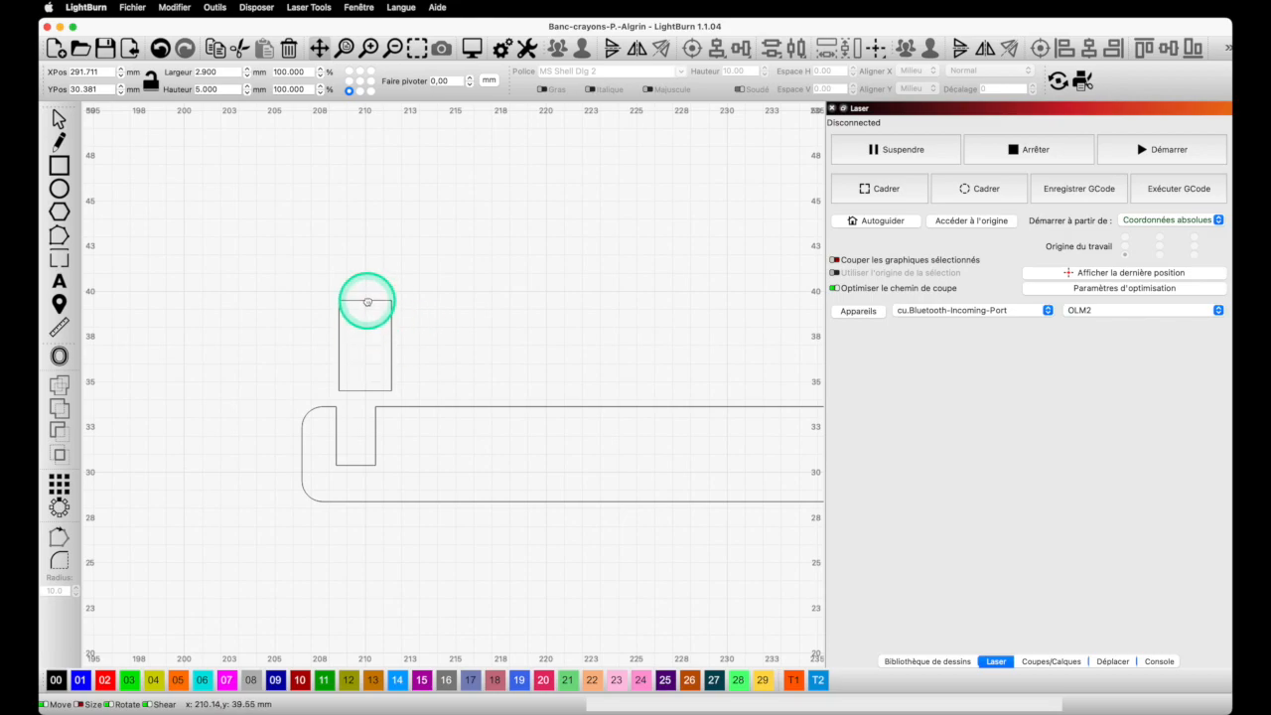
click(59, 118)
click(368, 332)
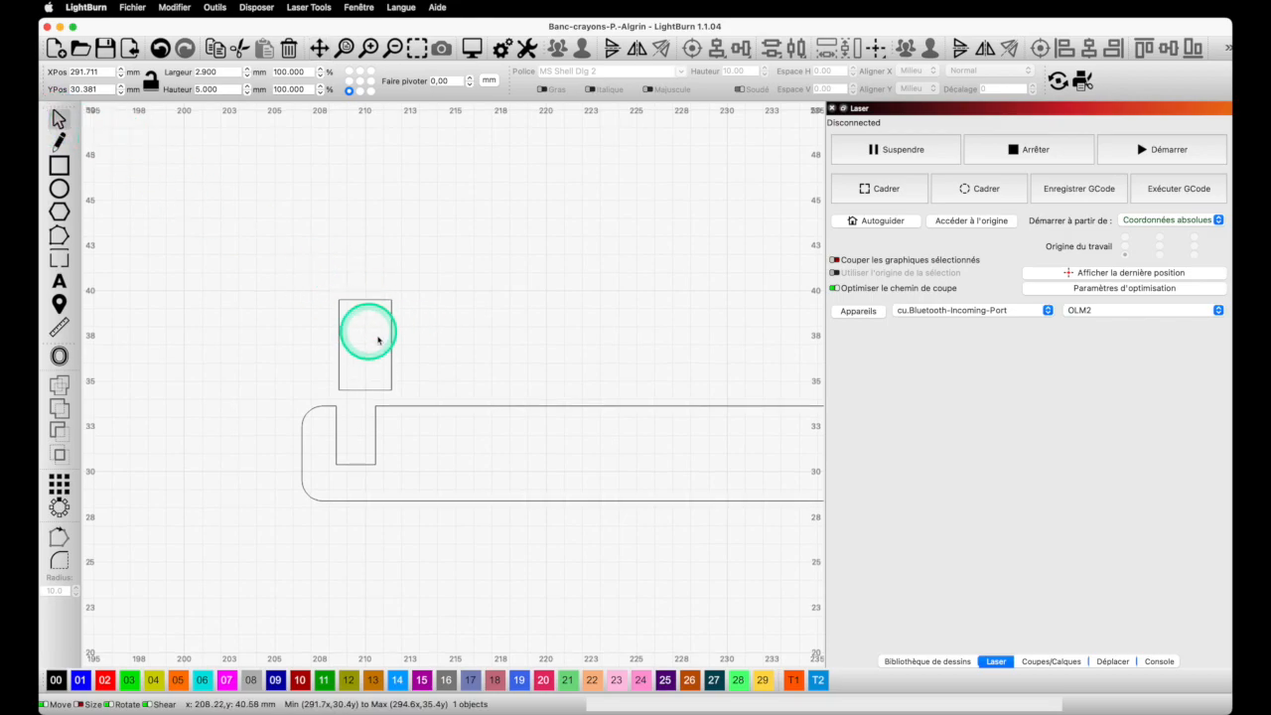
drag(364, 341, 363, 422)
click(417, 48)
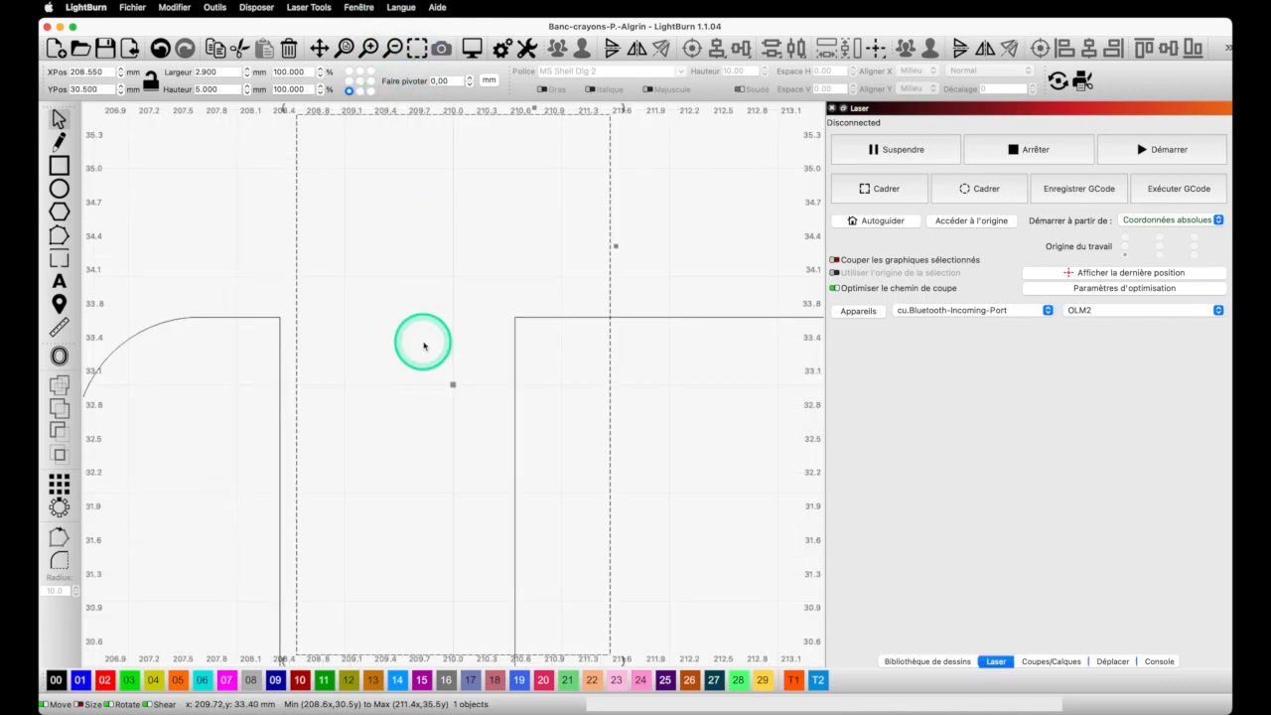
drag(445, 377, 434, 388)
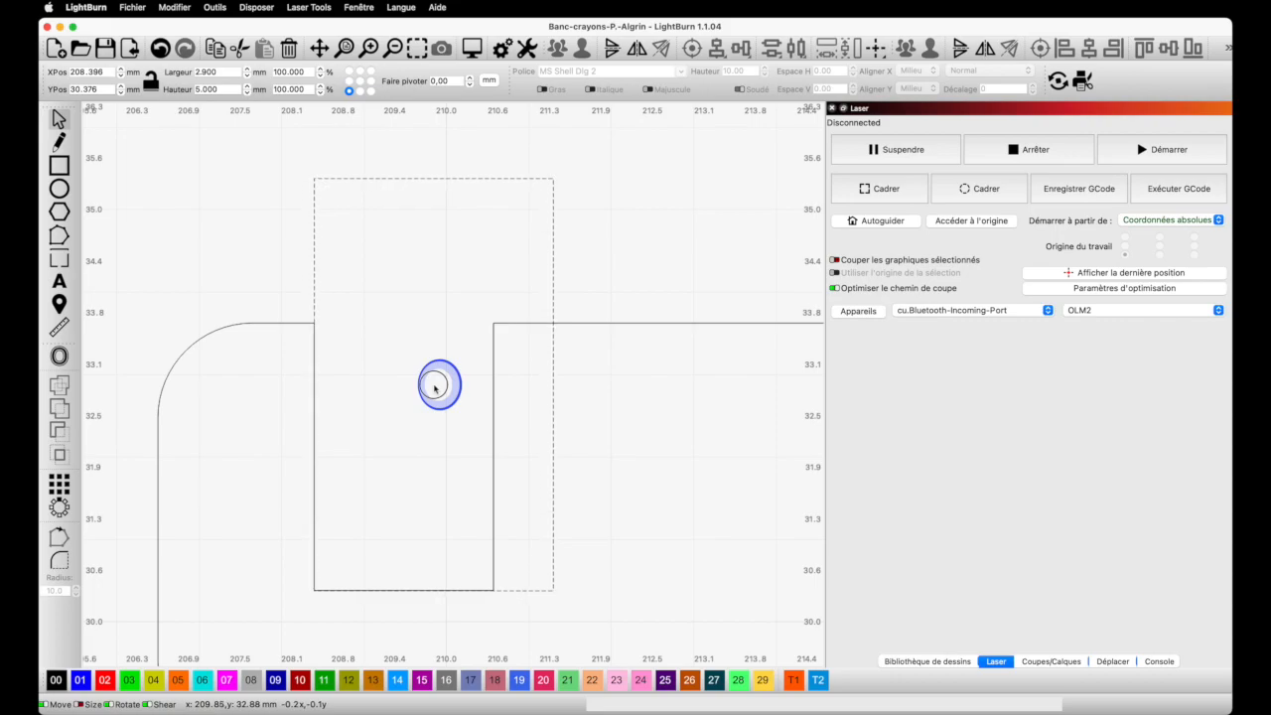
drag(433, 386, 431, 381)
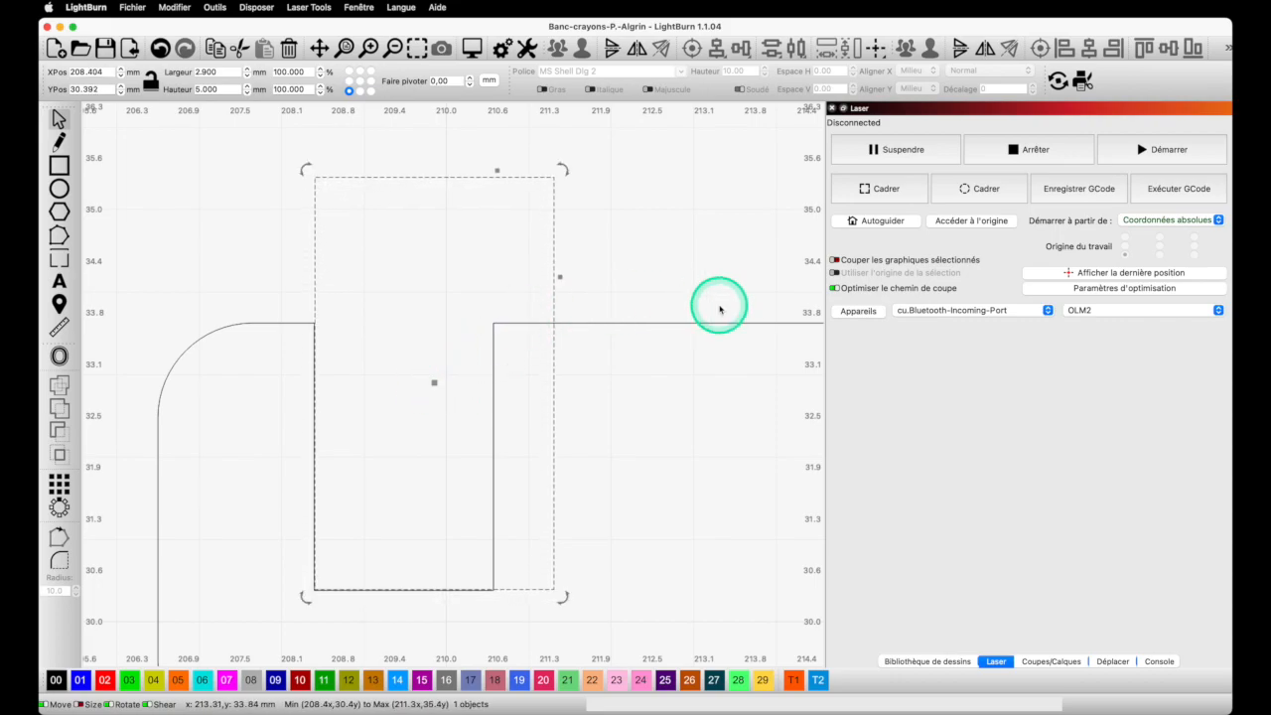
Move the rectangle near the seat arch's rear notch onto it, rotate it to the notch's angle and centre it across the notch.
scroll(720, 310, down, 6)
scroll(402, 283, down, 3)
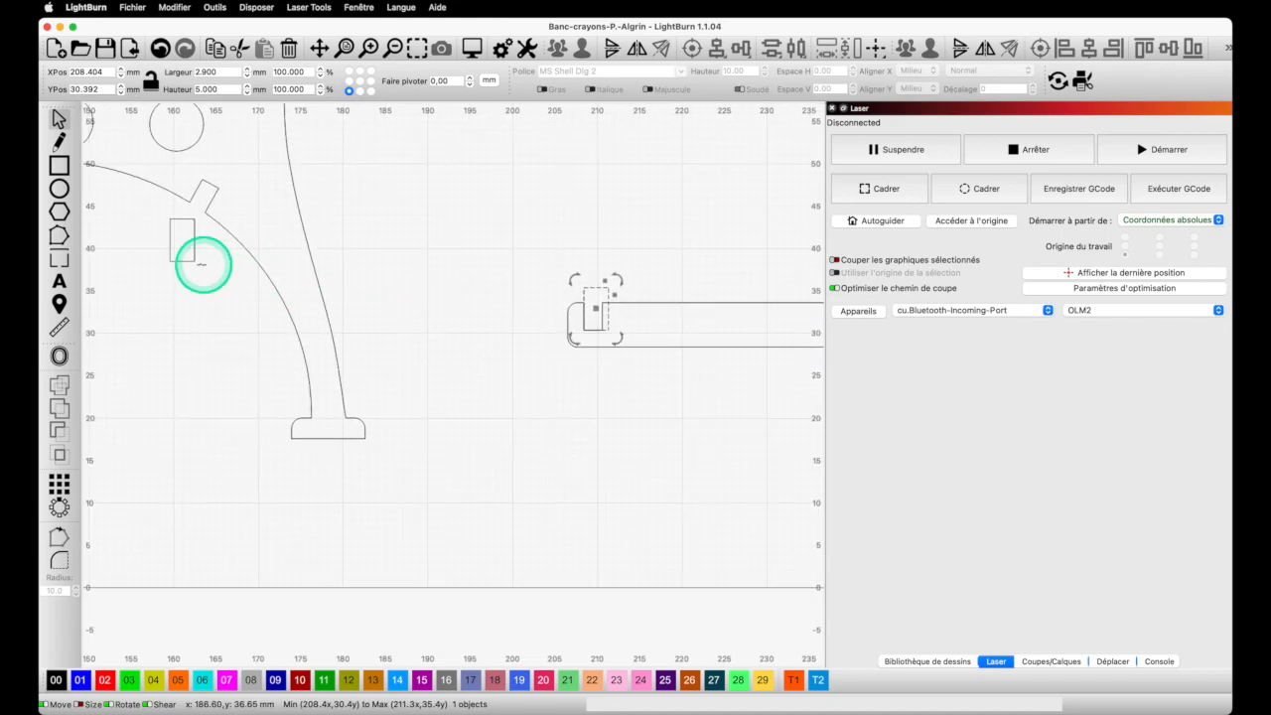
scroll(192, 243, down, 4)
scroll(294, 258, down, 4)
scroll(367, 288, down, 2)
click(354, 272)
click(316, 273)
click(417, 48)
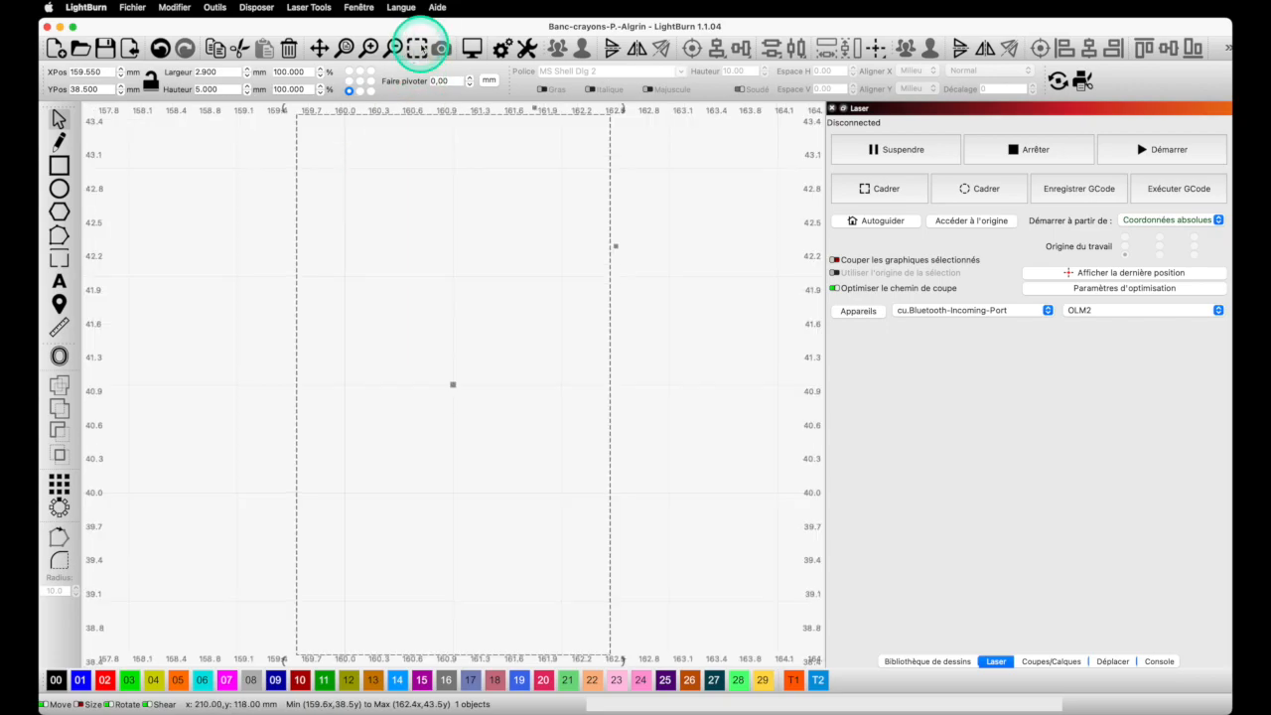
scroll(480, 316, down, 4)
scroll(480, 316, down, 3)
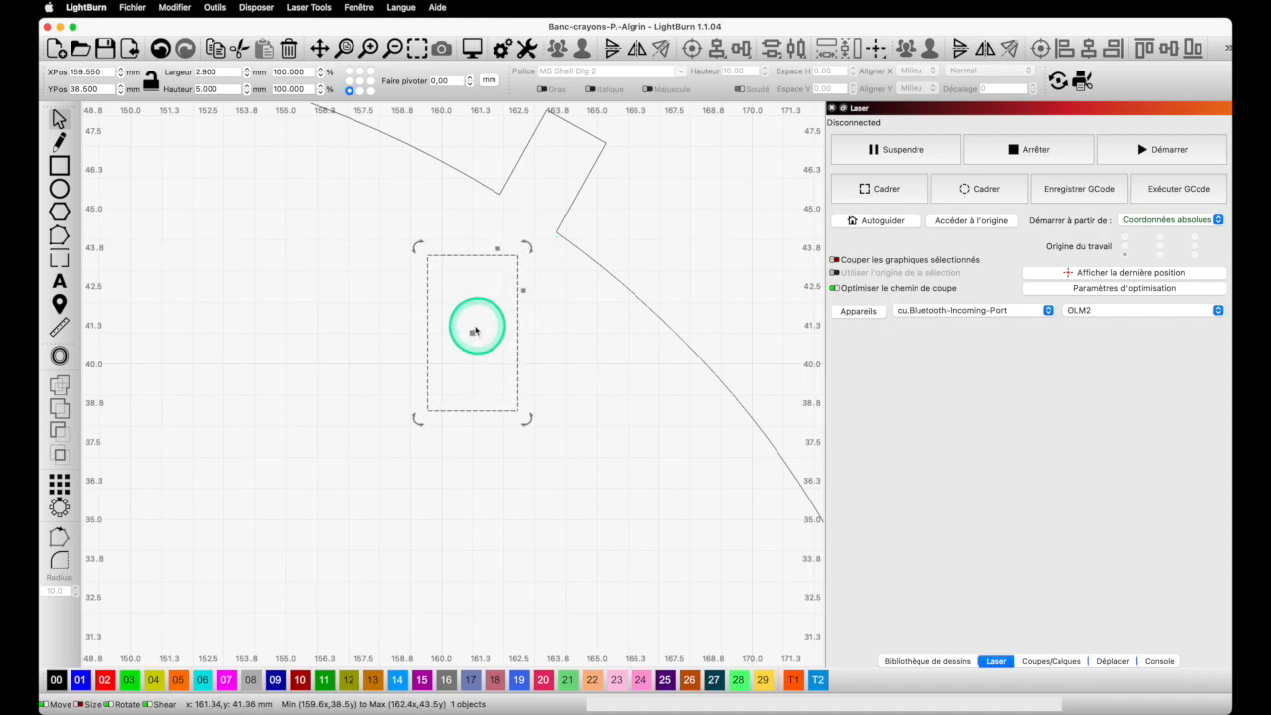
drag(472, 333, 512, 226)
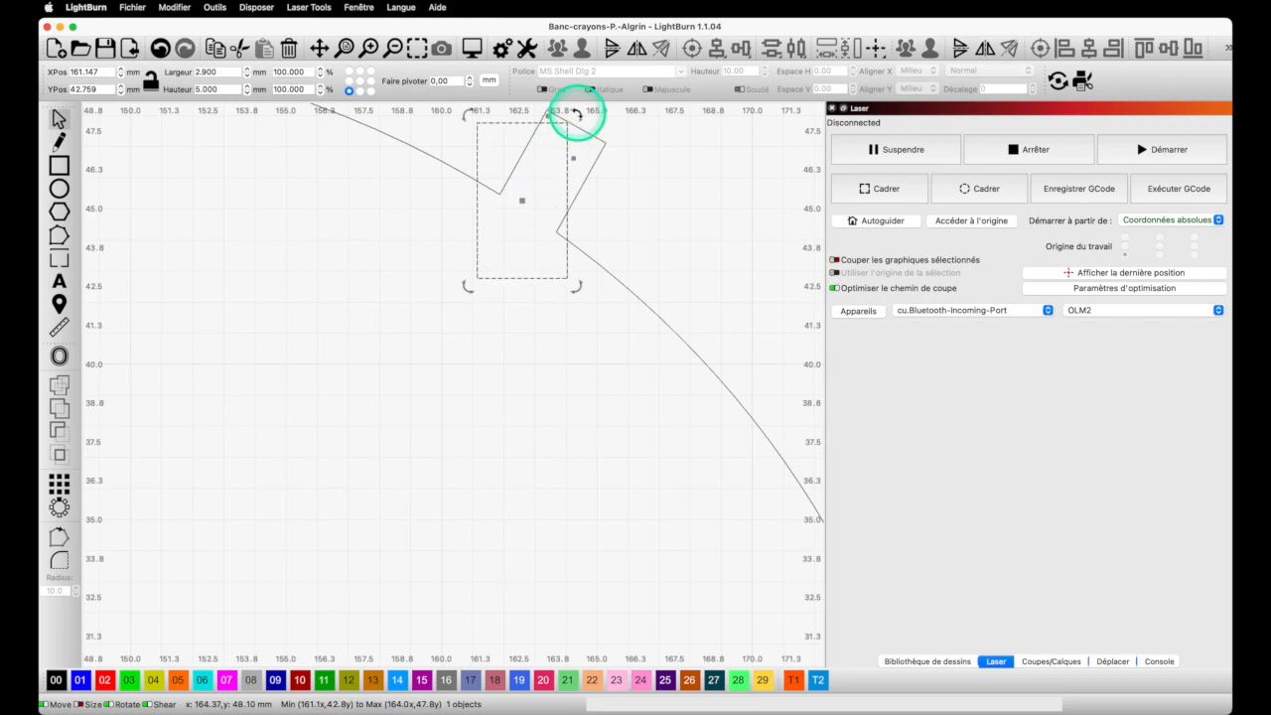
drag(576, 114, 628, 146)
drag(522, 195, 528, 197)
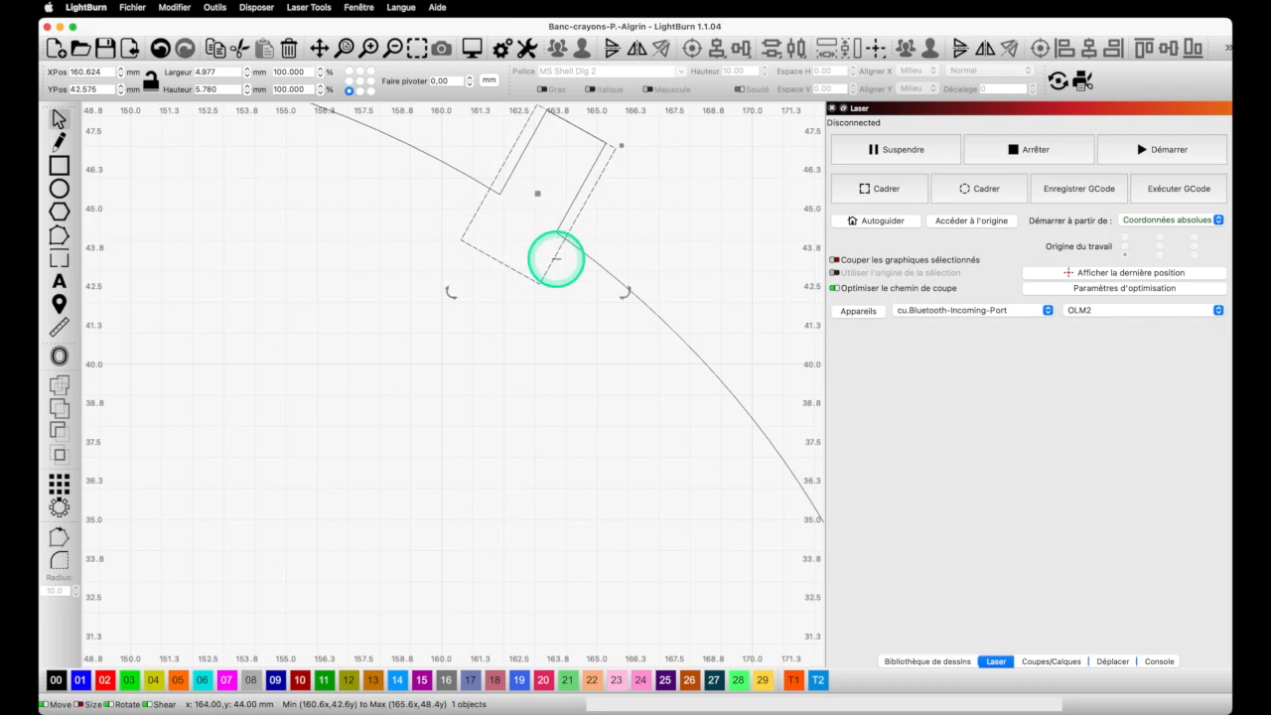
Move the rectangle near the seat arch's front notch onto it, rotate it to the notch's angle and centre it across the notch.
scroll(561, 272, down, 5)
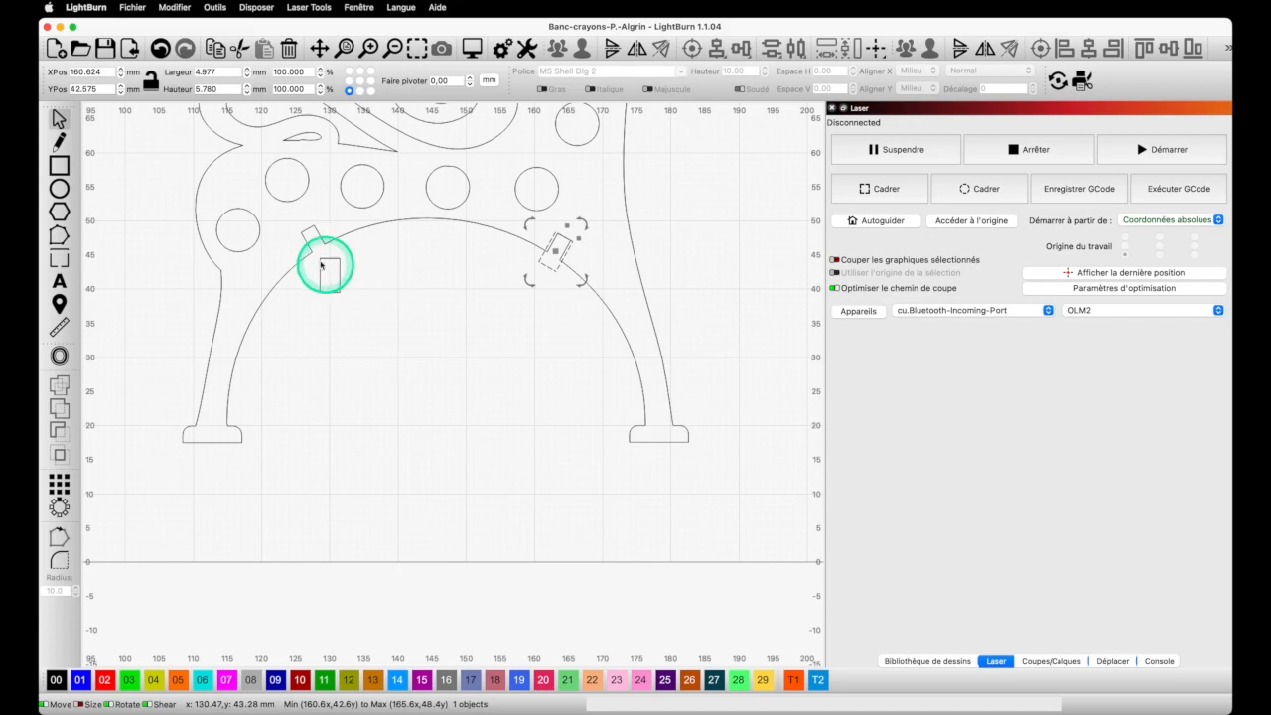
click(328, 266)
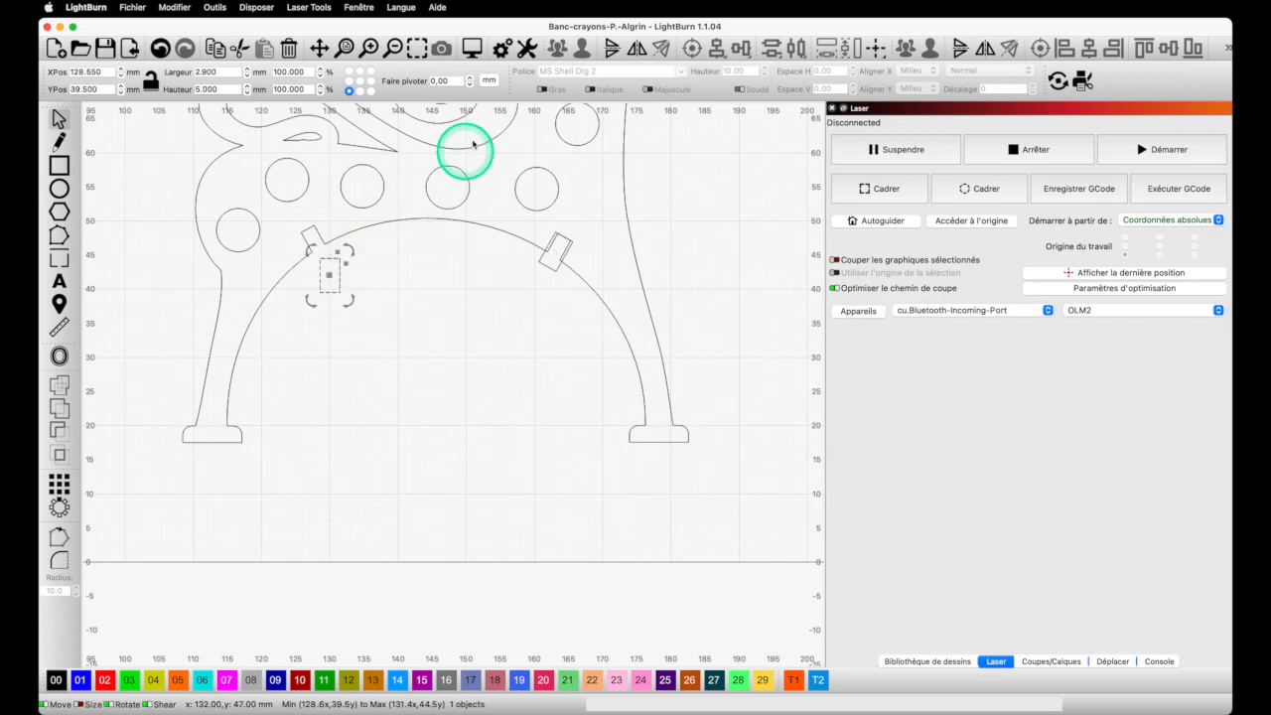
click(416, 48)
scroll(420, 315, up, 1)
scroll(421, 316, down, 1)
scroll(421, 317, down, 3)
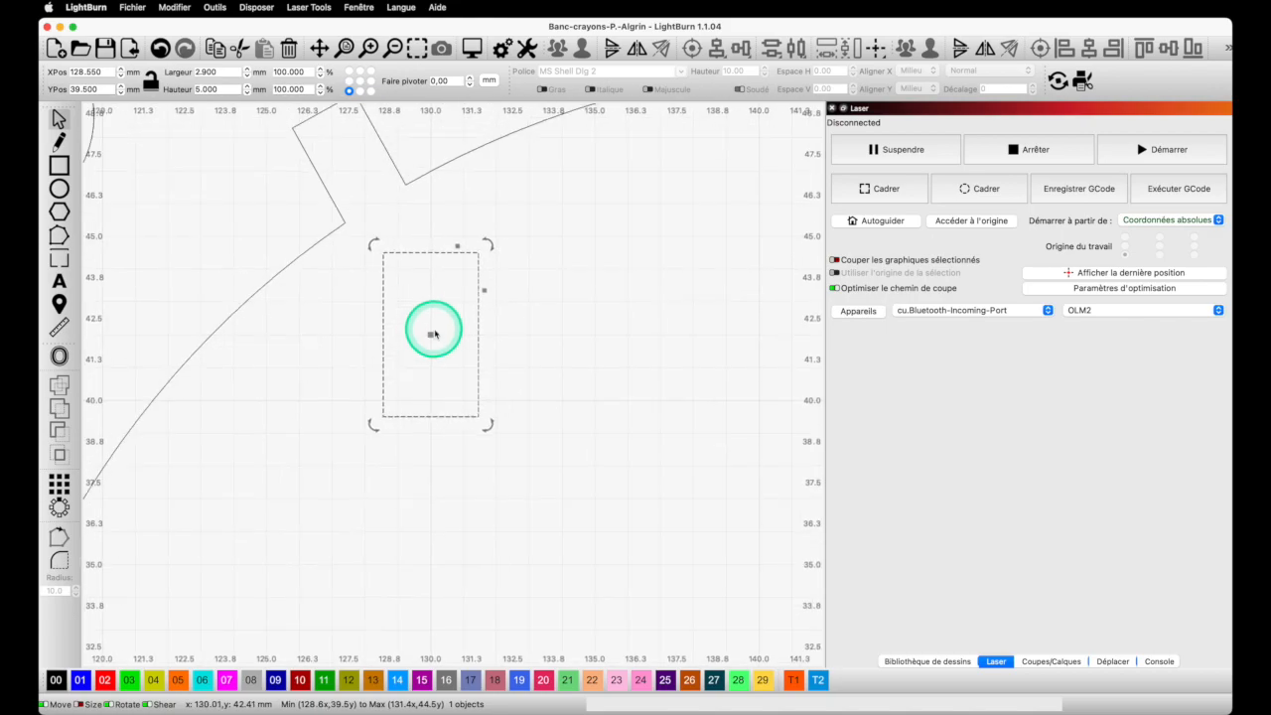
drag(431, 337, 363, 192)
key(ctrl+shift+f)
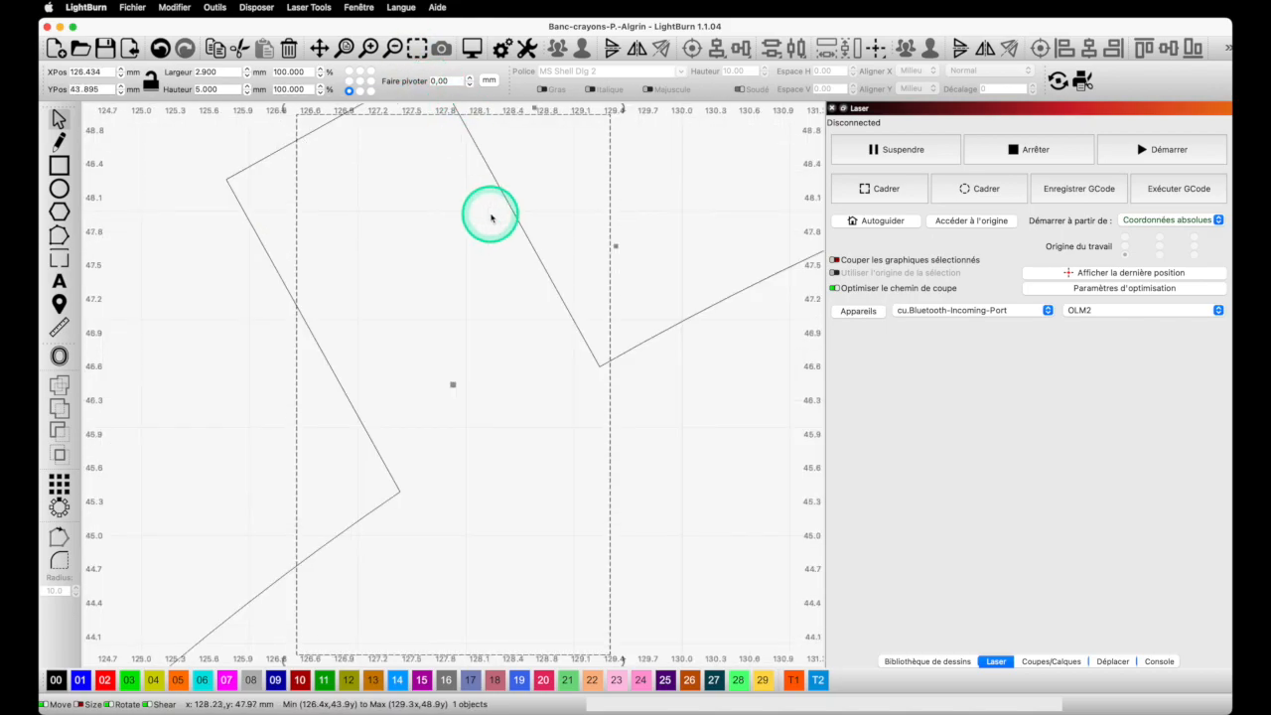
scroll(579, 247, down, 1)
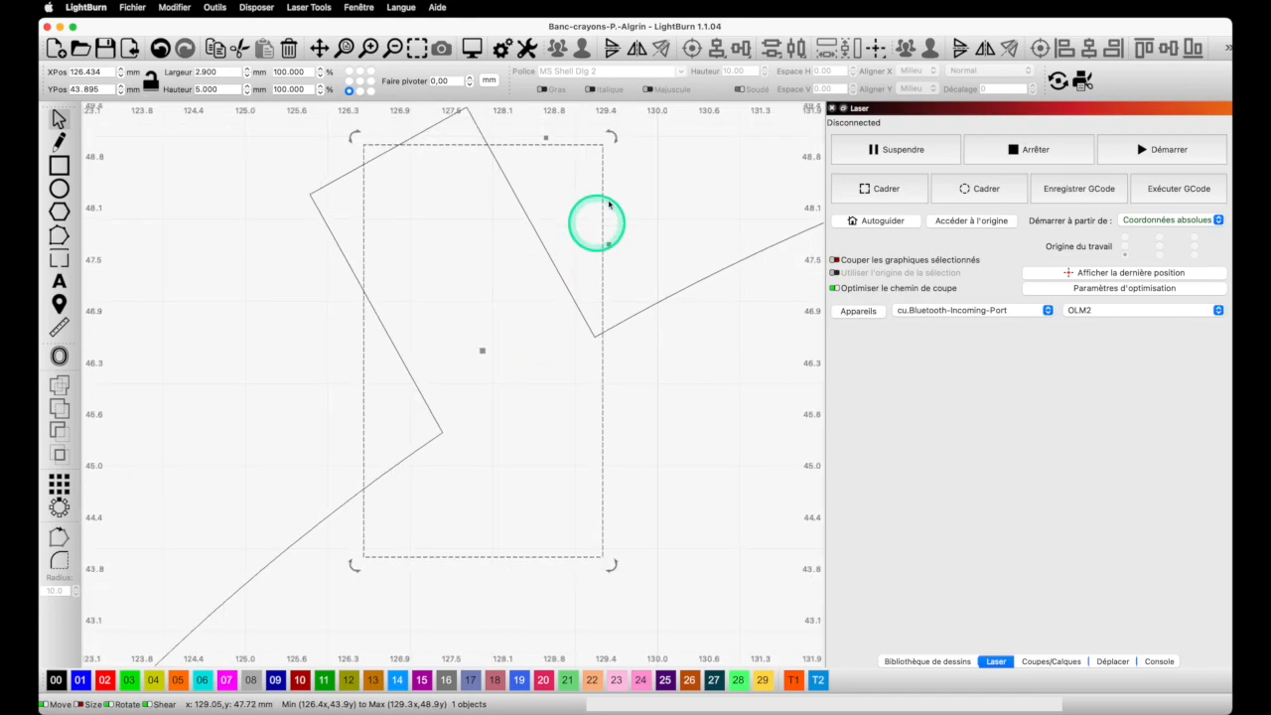
drag(615, 133, 494, 109)
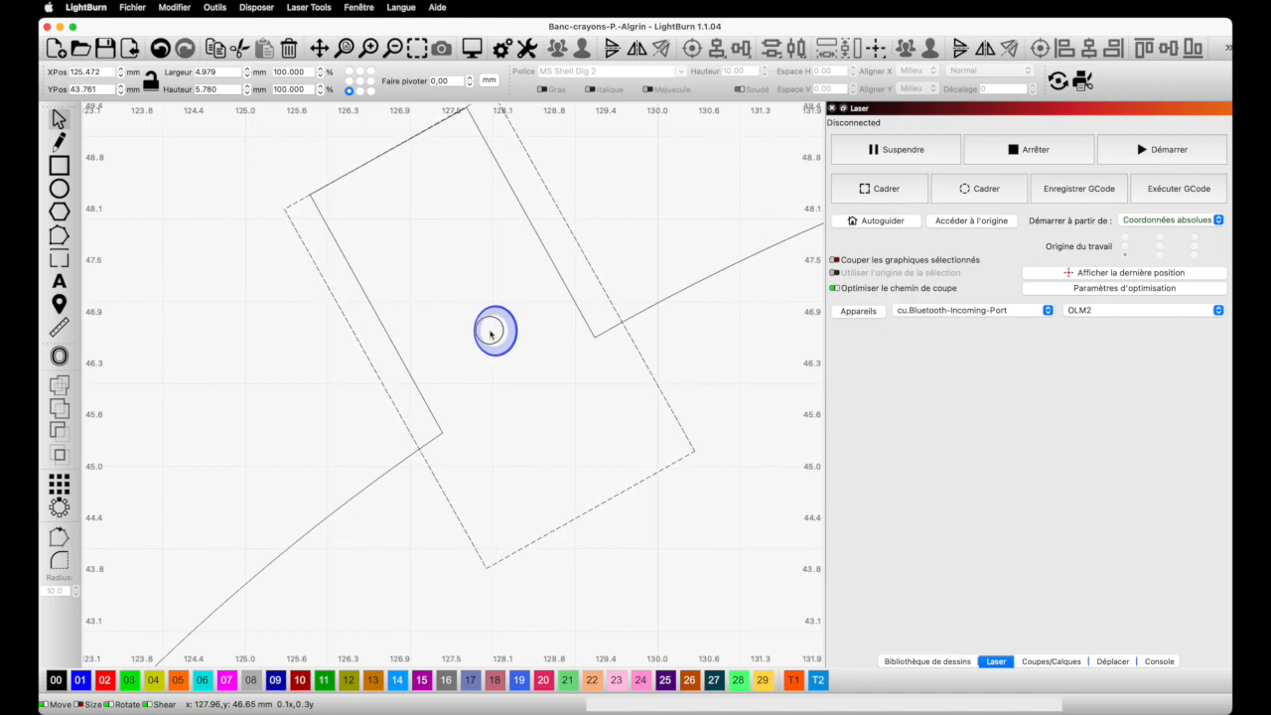
Move the rectangle beside the backrest notch onto it, rotate it to the notch's angle and align it with the notch's inner end.
scroll(489, 329, down, 10)
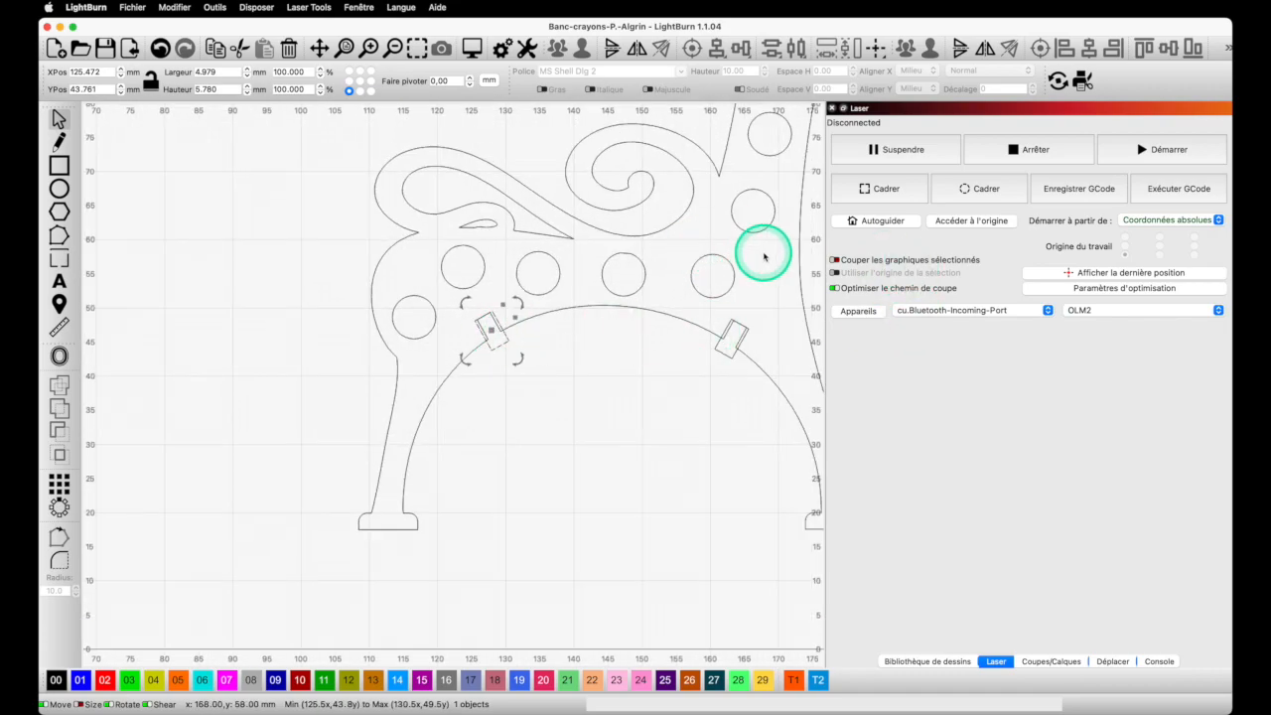
scroll(751, 254, down, 8)
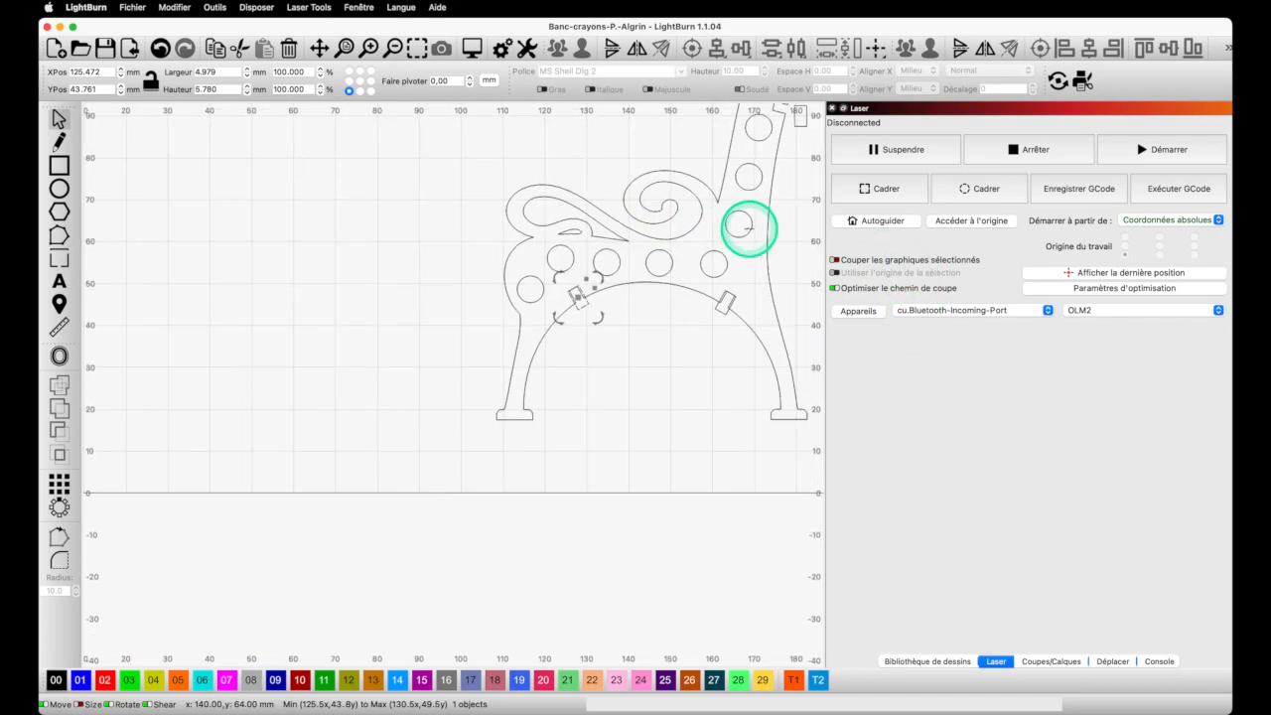
scroll(776, 137, up, 12)
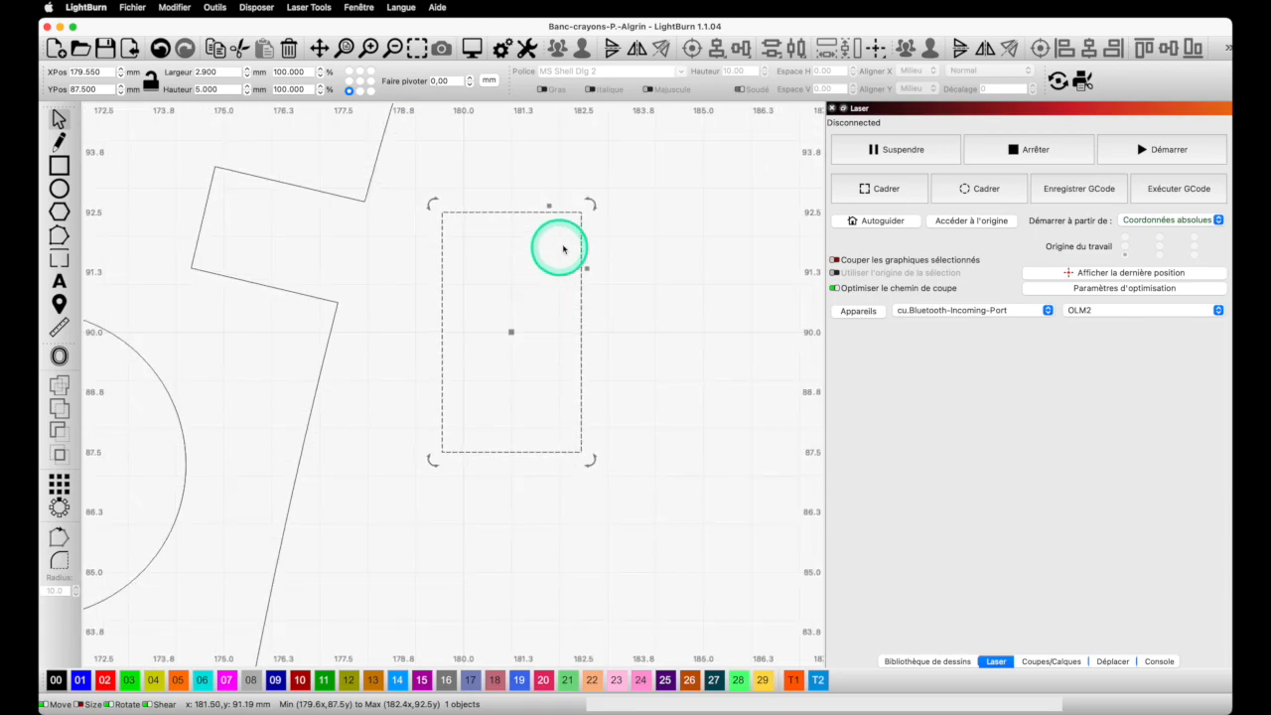
click(387, 283)
drag(387, 283, 270, 257)
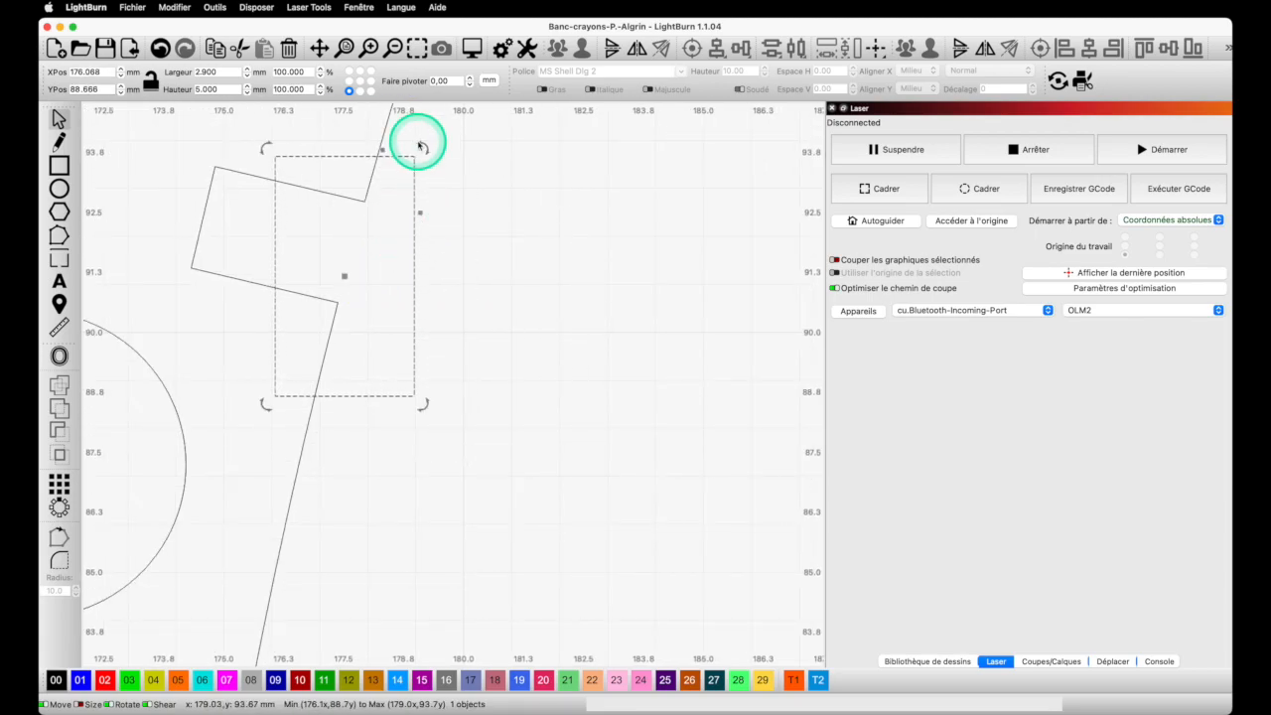
drag(422, 145, 226, 169)
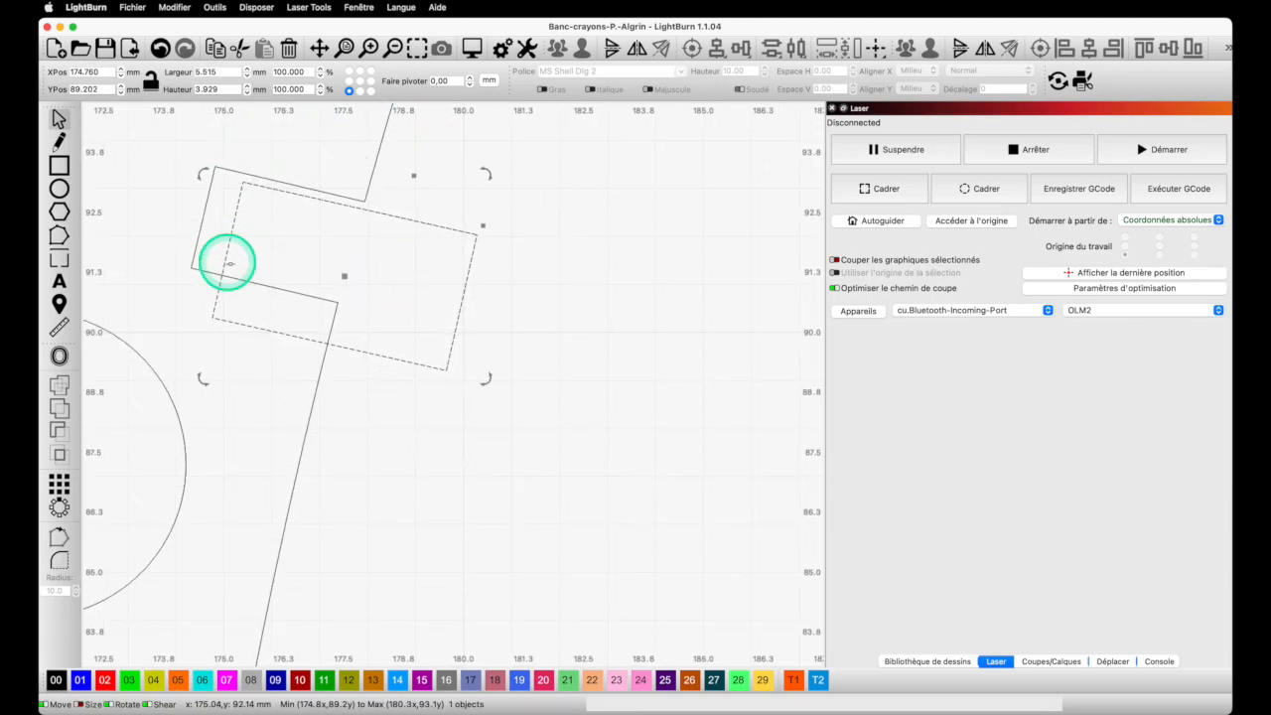
drag(344, 275, 323, 256)
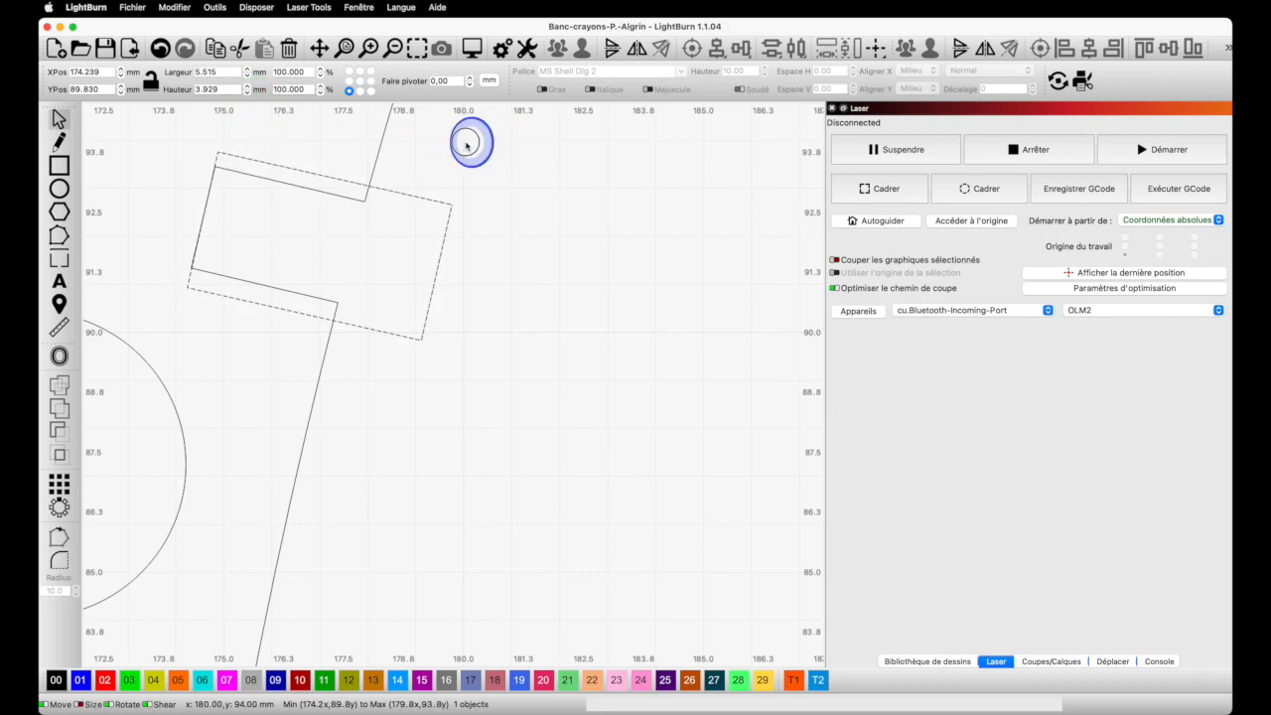
click(459, 145)
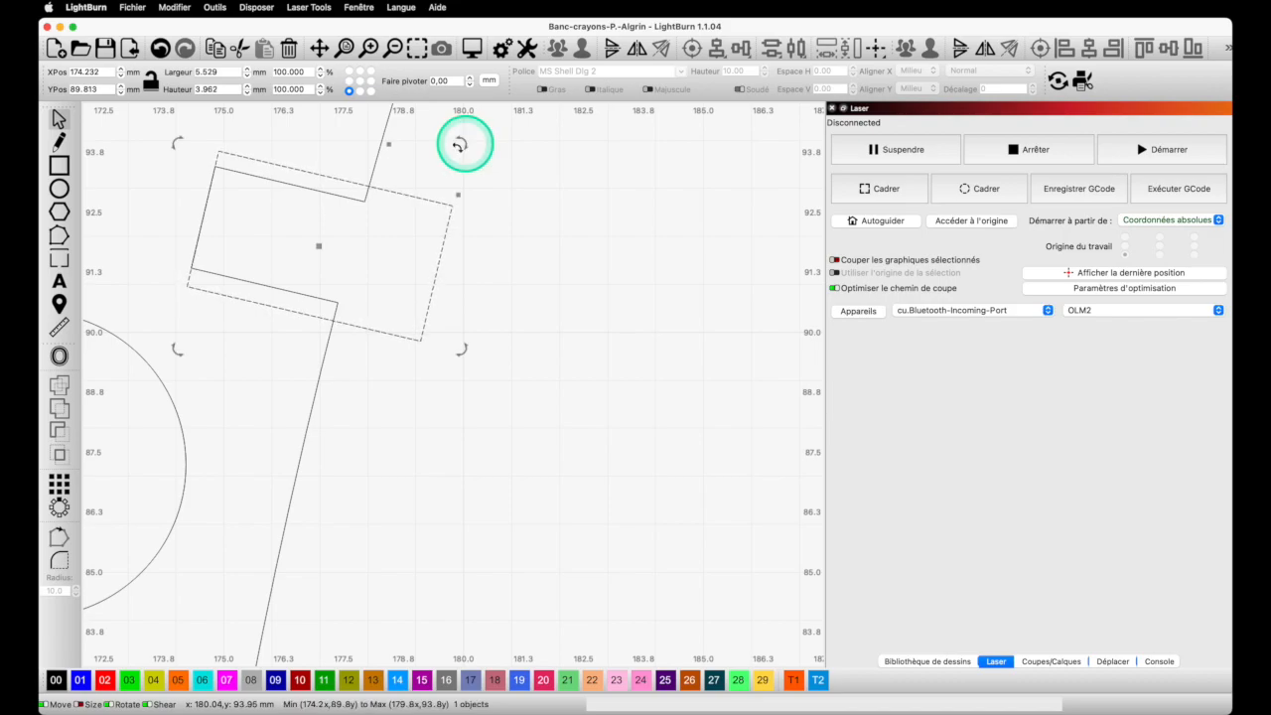
click(574, 306)
Subtract the rectangle at the seat arch's rear notch from the bench side's outline, undoing the result if the subtraction order is reversed.
scroll(574, 306, down, 15)
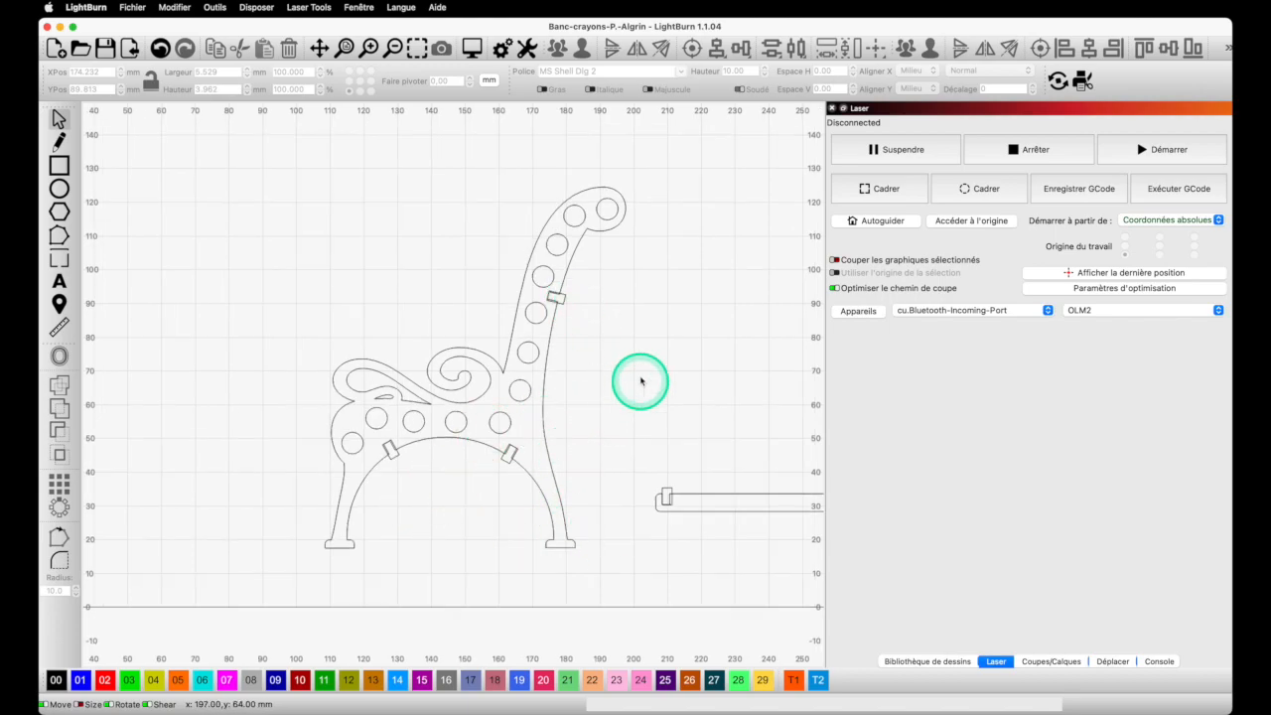
scroll(531, 449, up, 8)
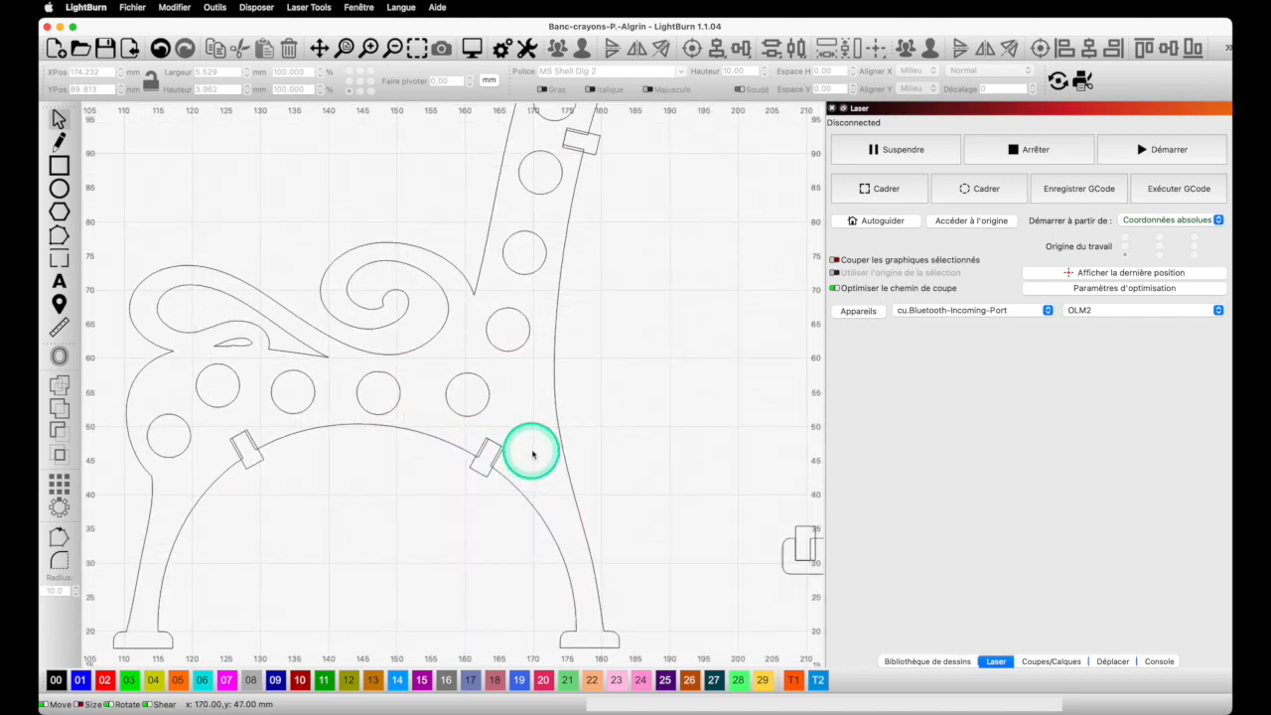
scroll(532, 454, up, 4)
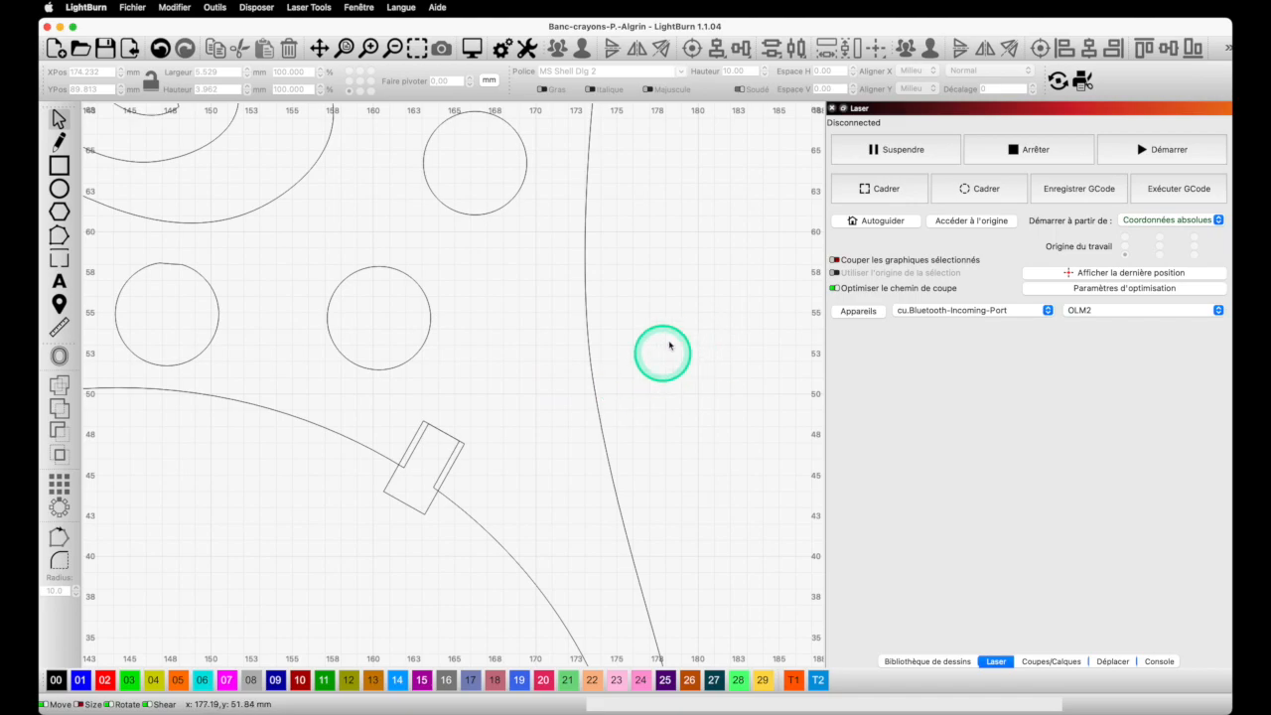
click(405, 504)
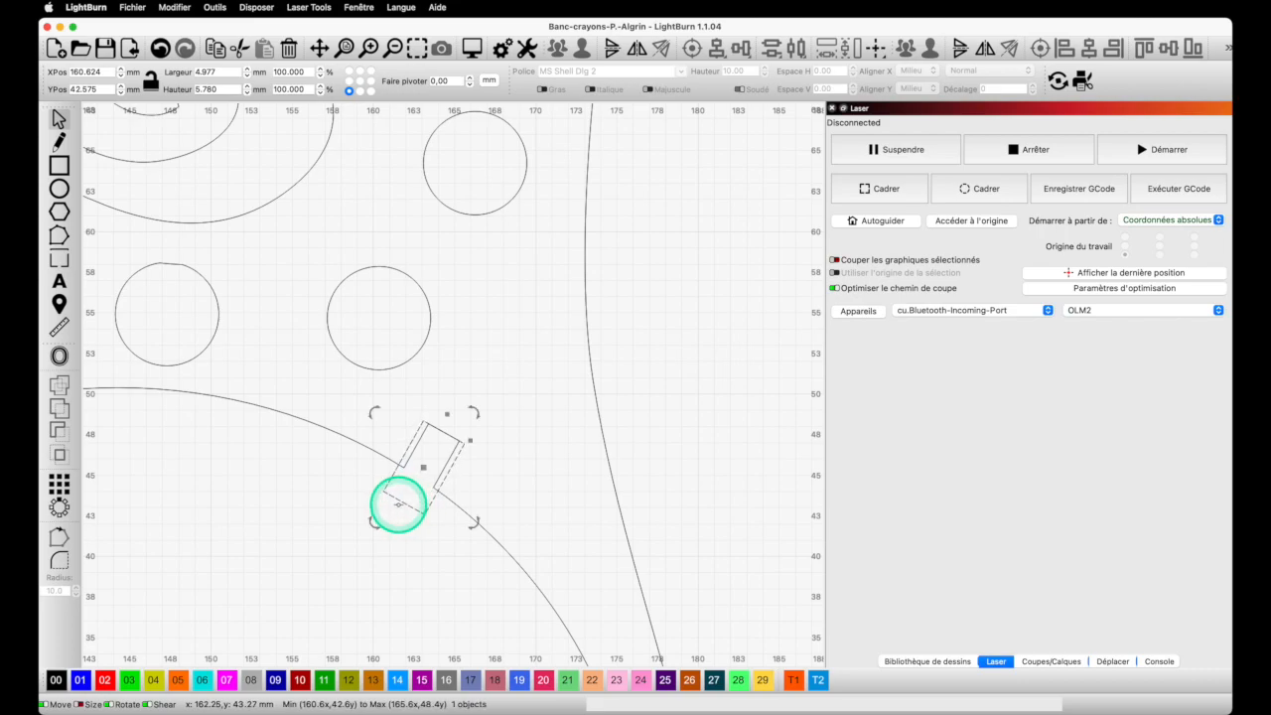
shift+click(372, 449)
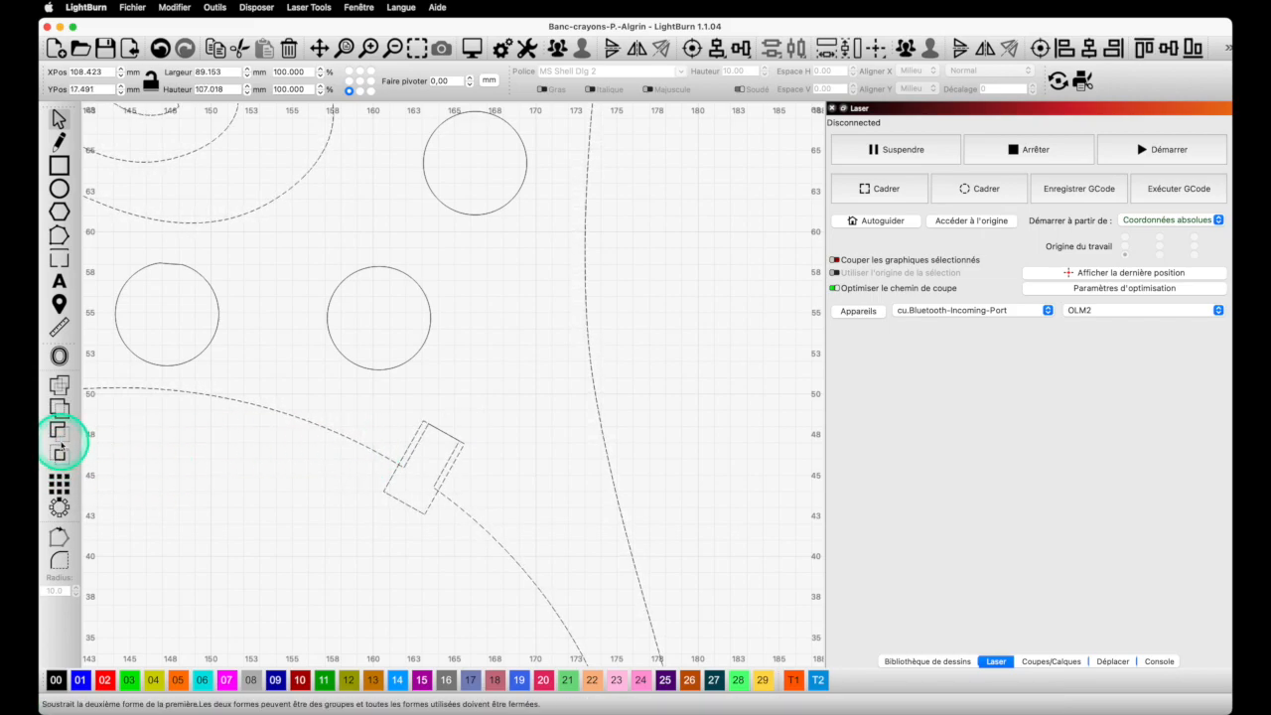
click(58, 434)
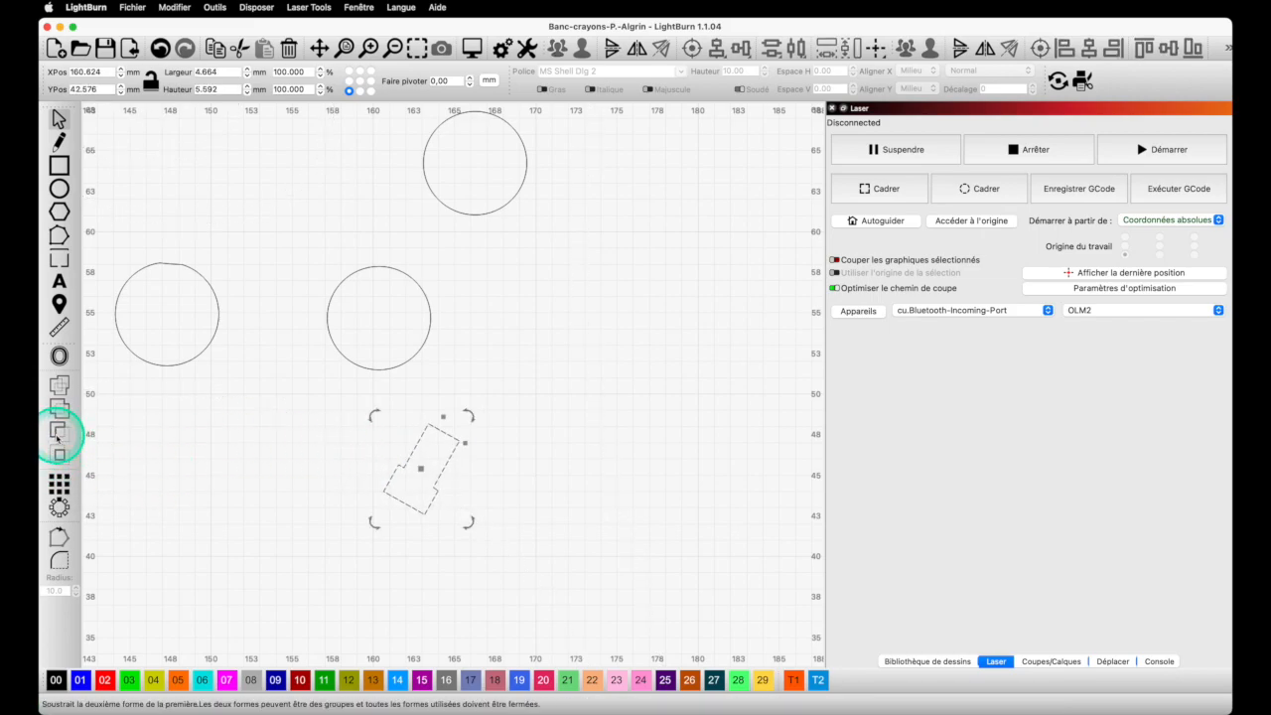
key(super+z)
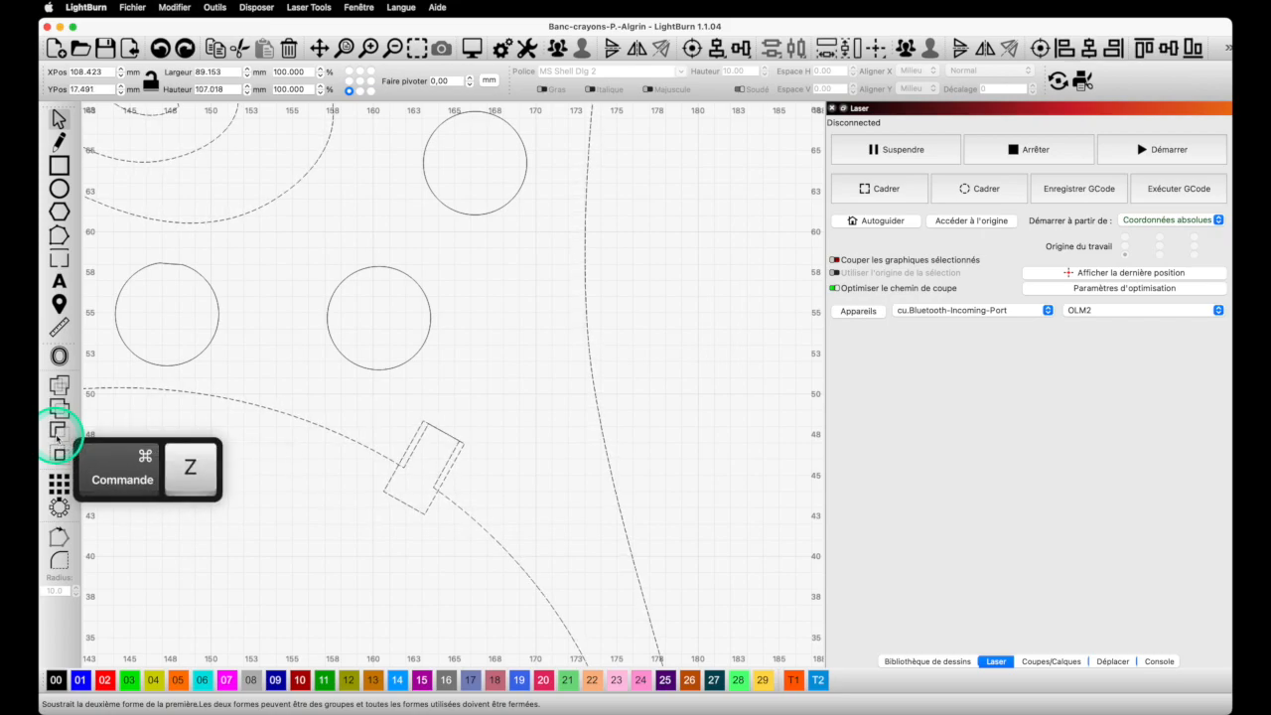
click(58, 435)
click(397, 428)
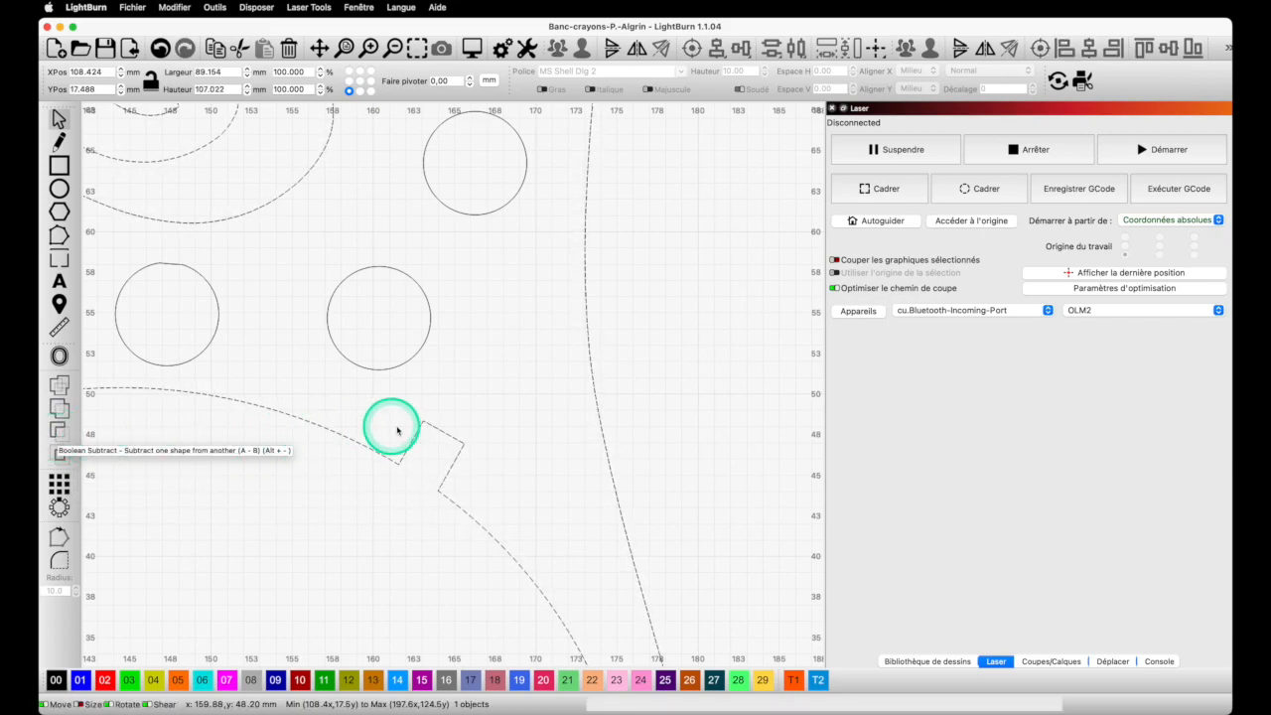
Subtract the rectangles at the seat arch's front notch and at the backrest notch from the bench side's outline.
scroll(397, 429, down, 5)
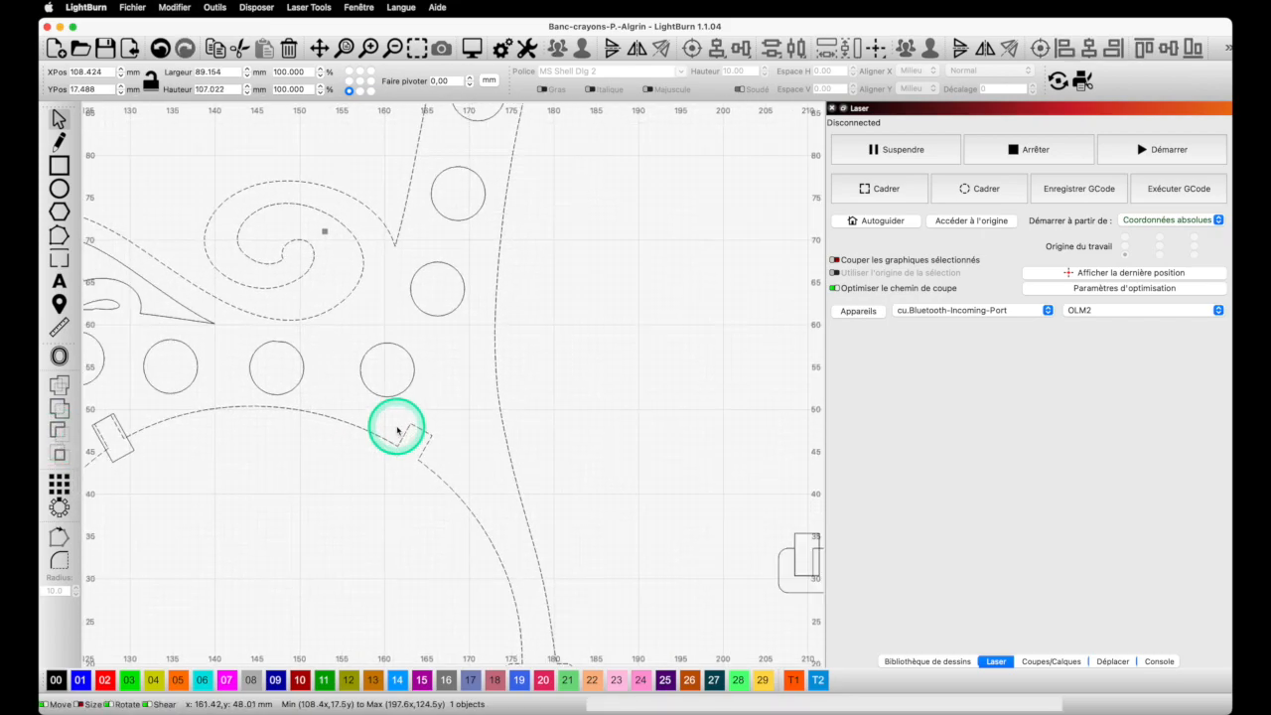
scroll(397, 429, down, 3)
click(226, 444)
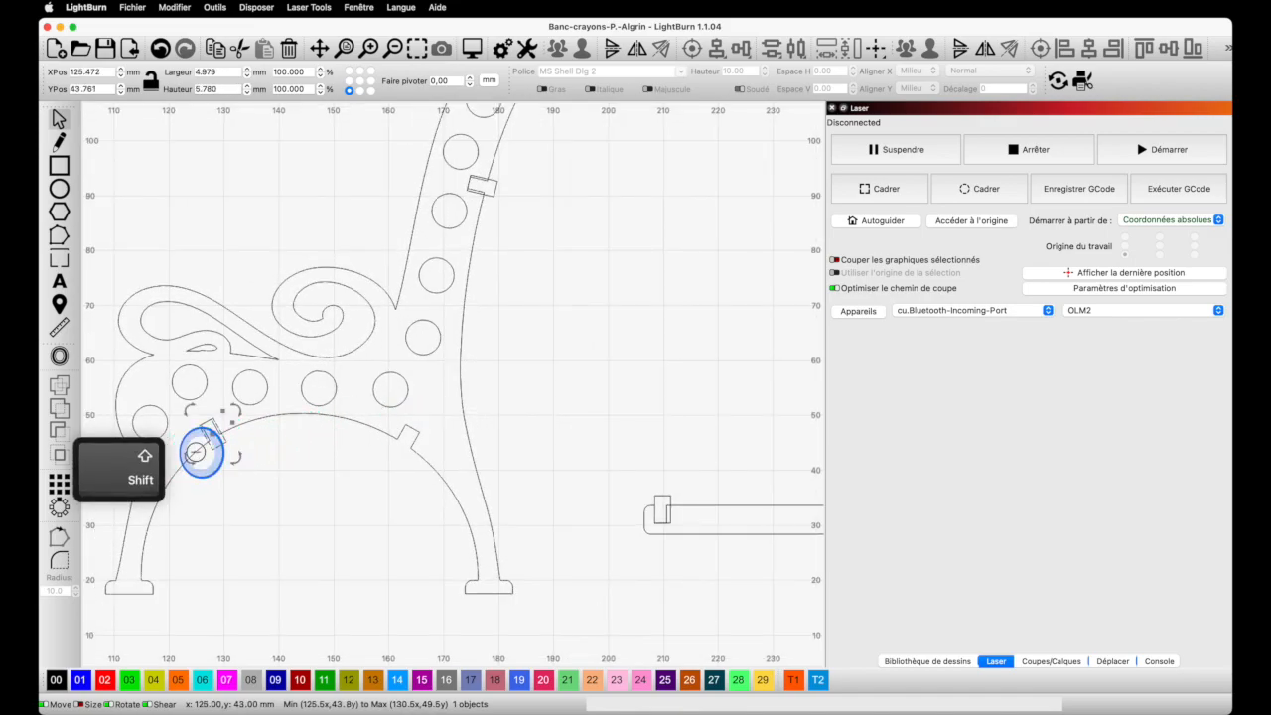
key(super+z)
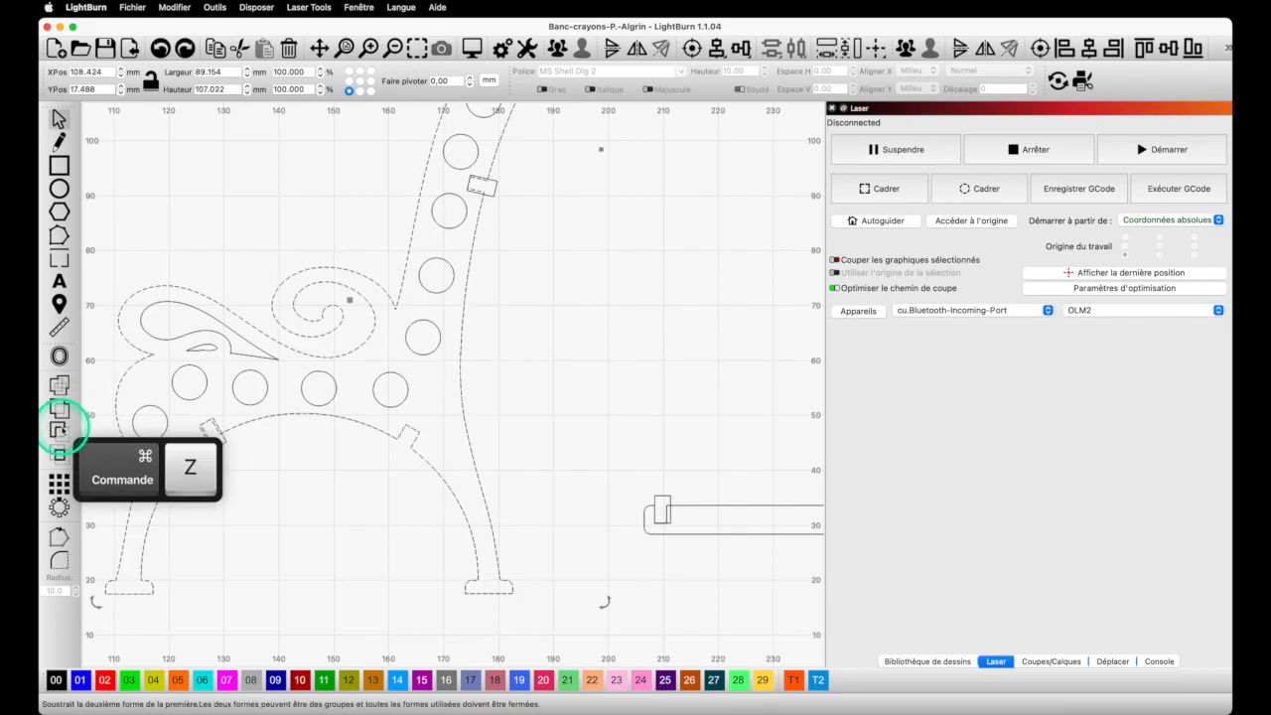
click(484, 183)
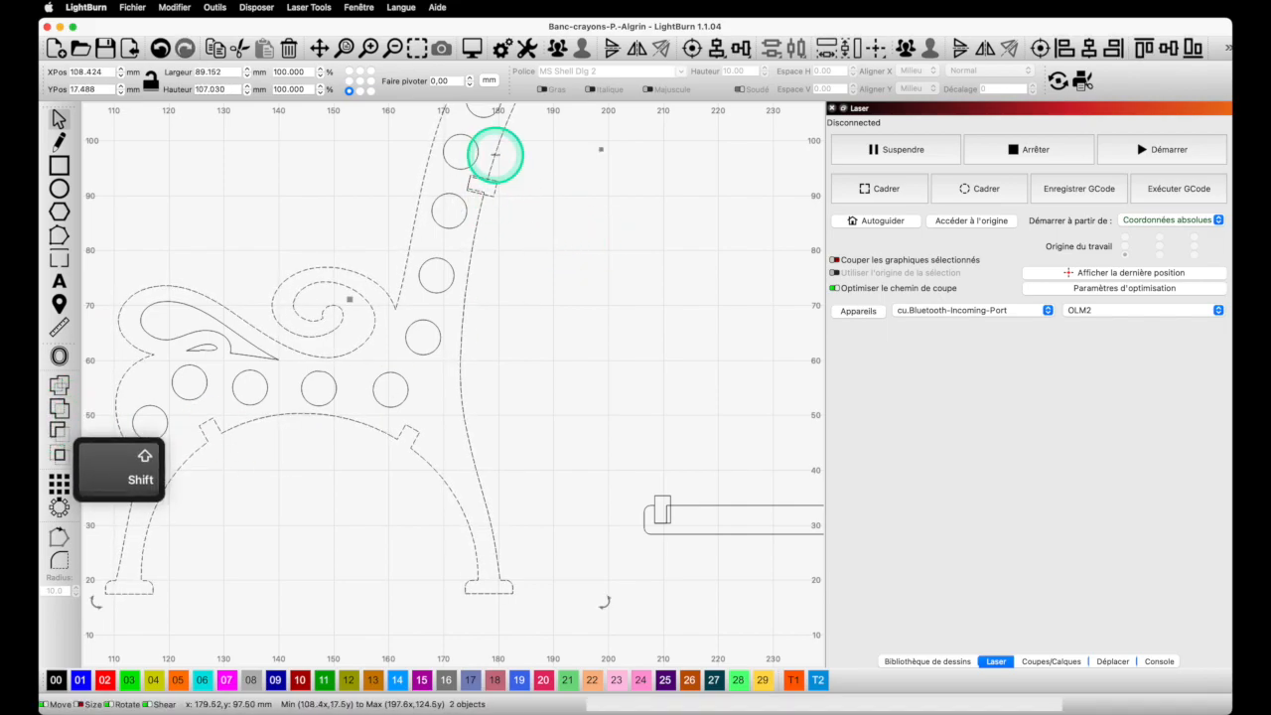
click(58, 430)
key(super+z)
Subtract the rectangle in the slat's left notch from the slat's outline.
click(665, 509)
click(662, 508)
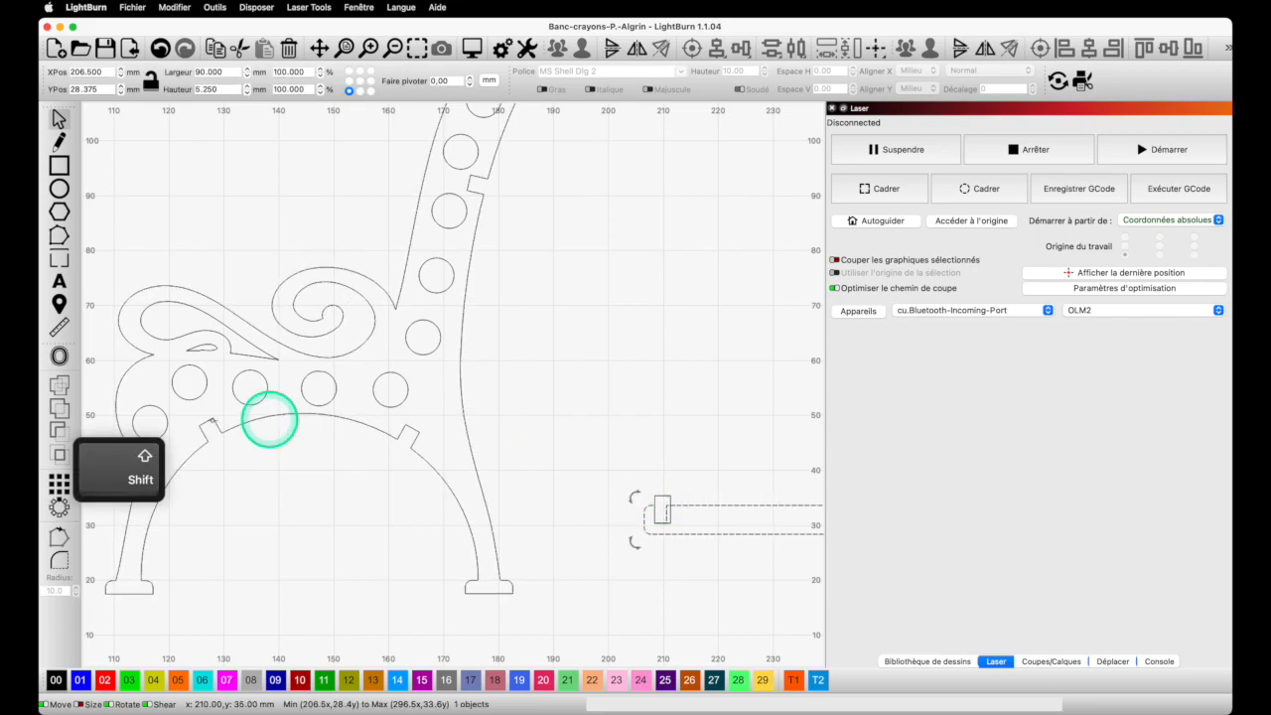
click(59, 430)
Subtract the rectangle in the slat's right notch from the slat, undoing the result if the subtraction order is reversed.
scroll(681, 434, down, 5)
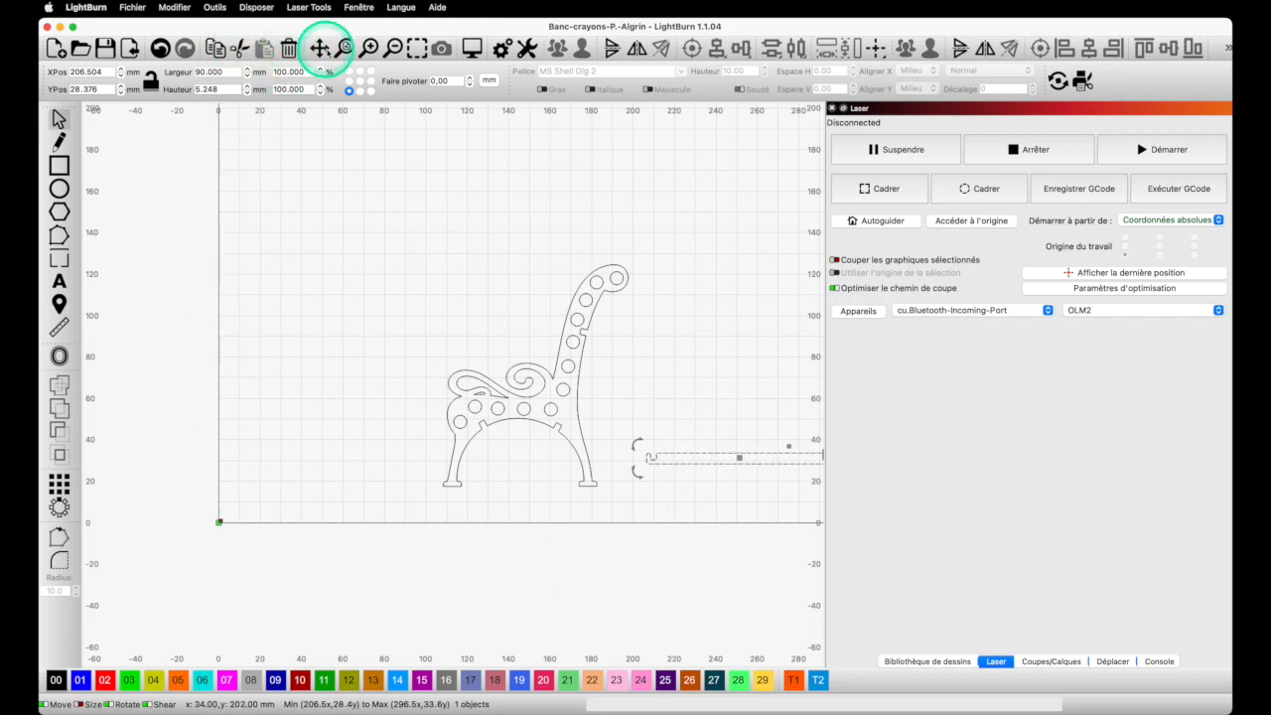
scroll(547, 403, right, 5)
scroll(658, 446, up, 10)
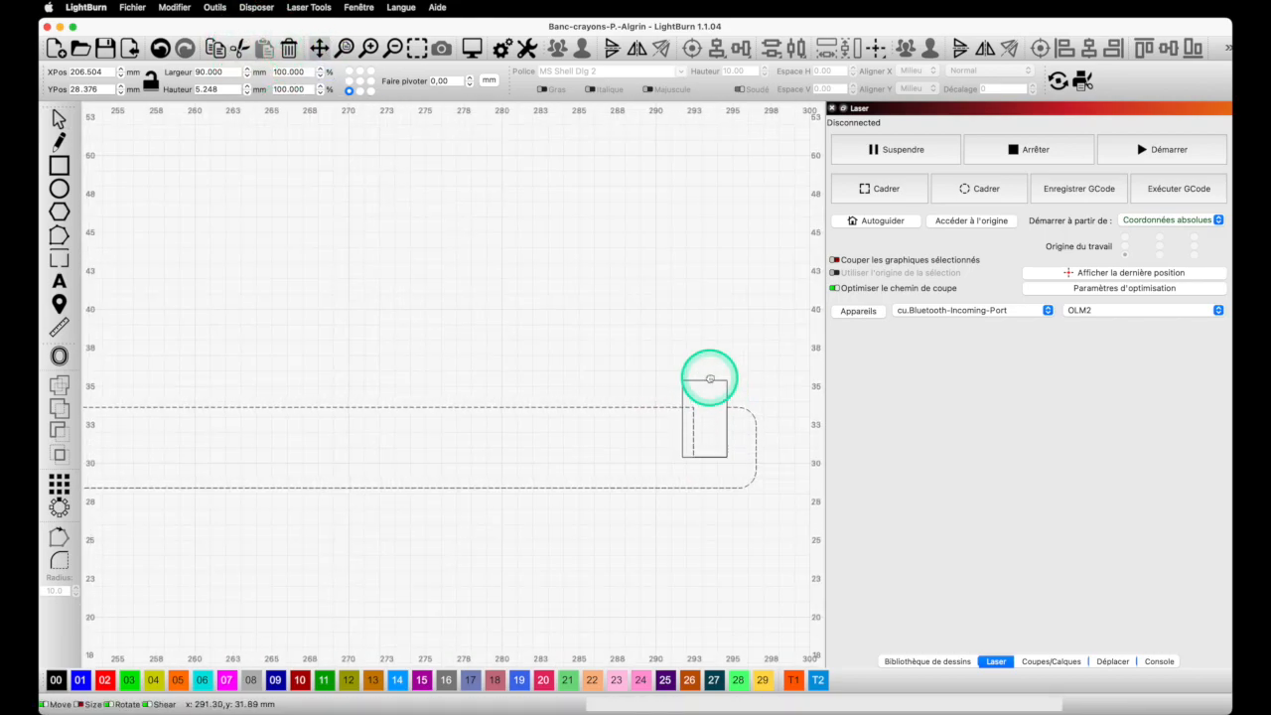
click(58, 119)
click(709, 378)
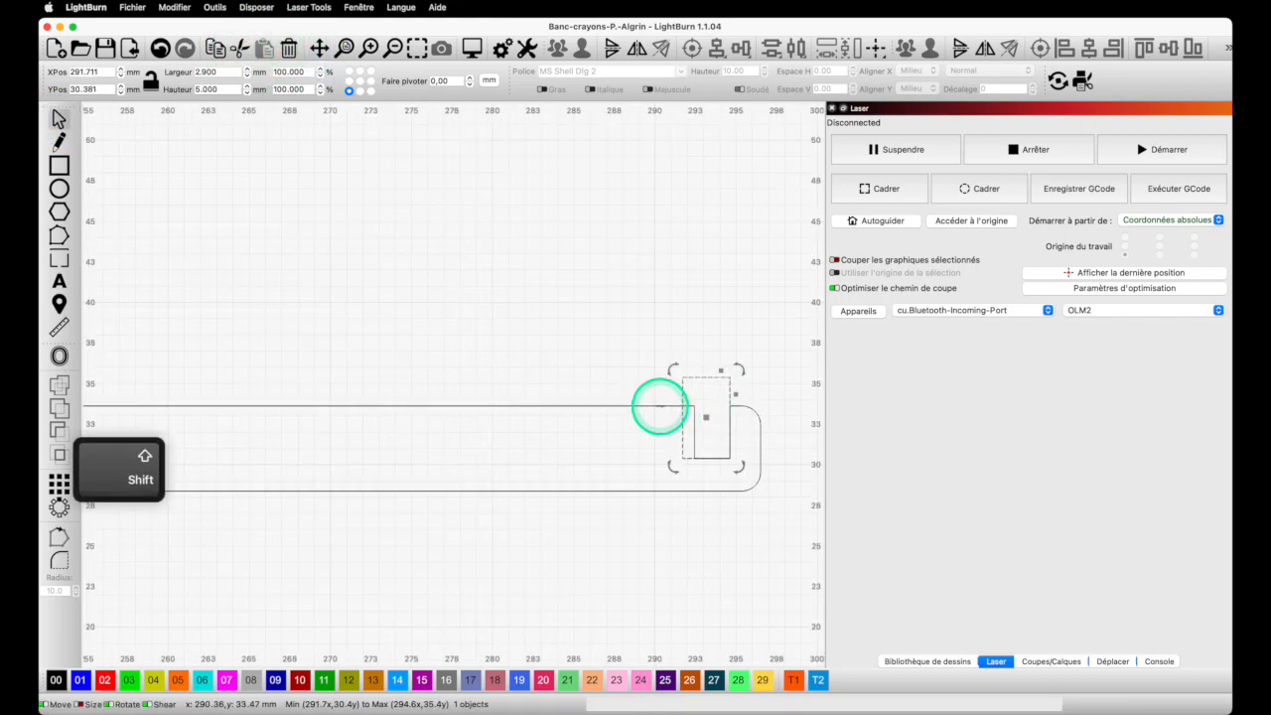
shift+click(659, 405)
click(59, 428)
key(super+z)
click(61, 431)
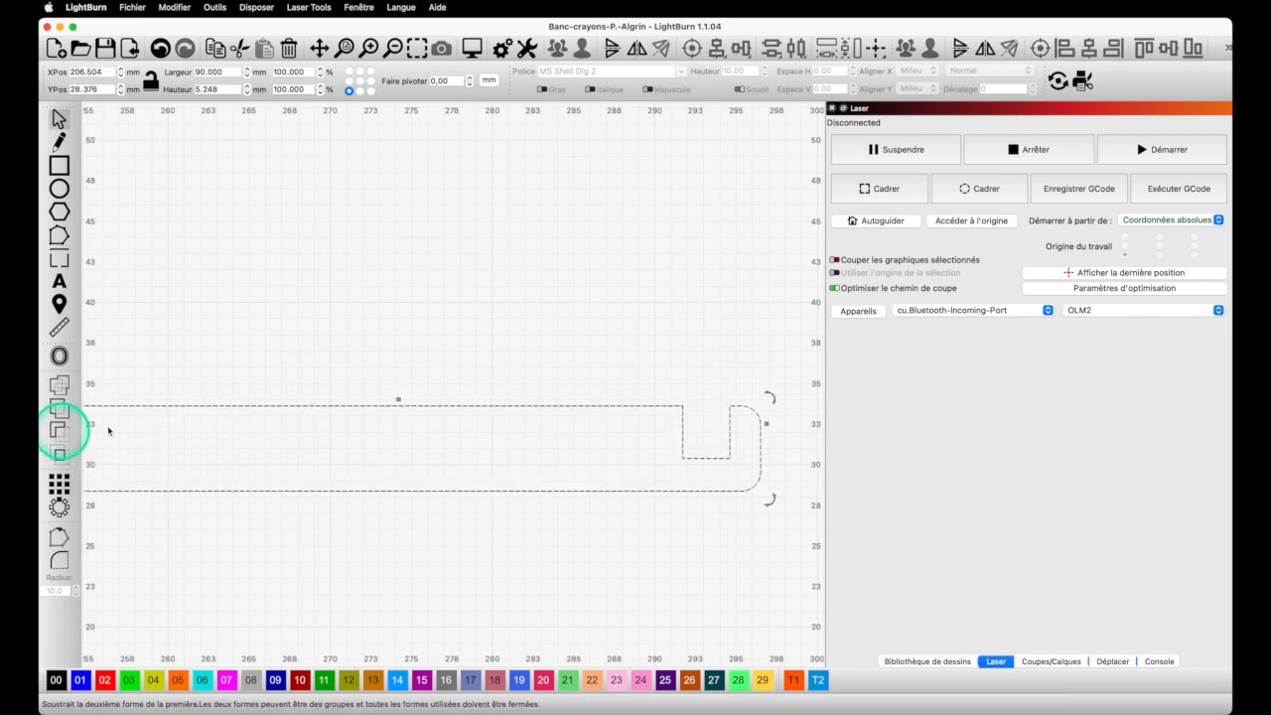
Select the bench side's outline, inspect its dimensions with the Measure tool and close the measurement.
click(436, 215)
scroll(436, 216, down, 10)
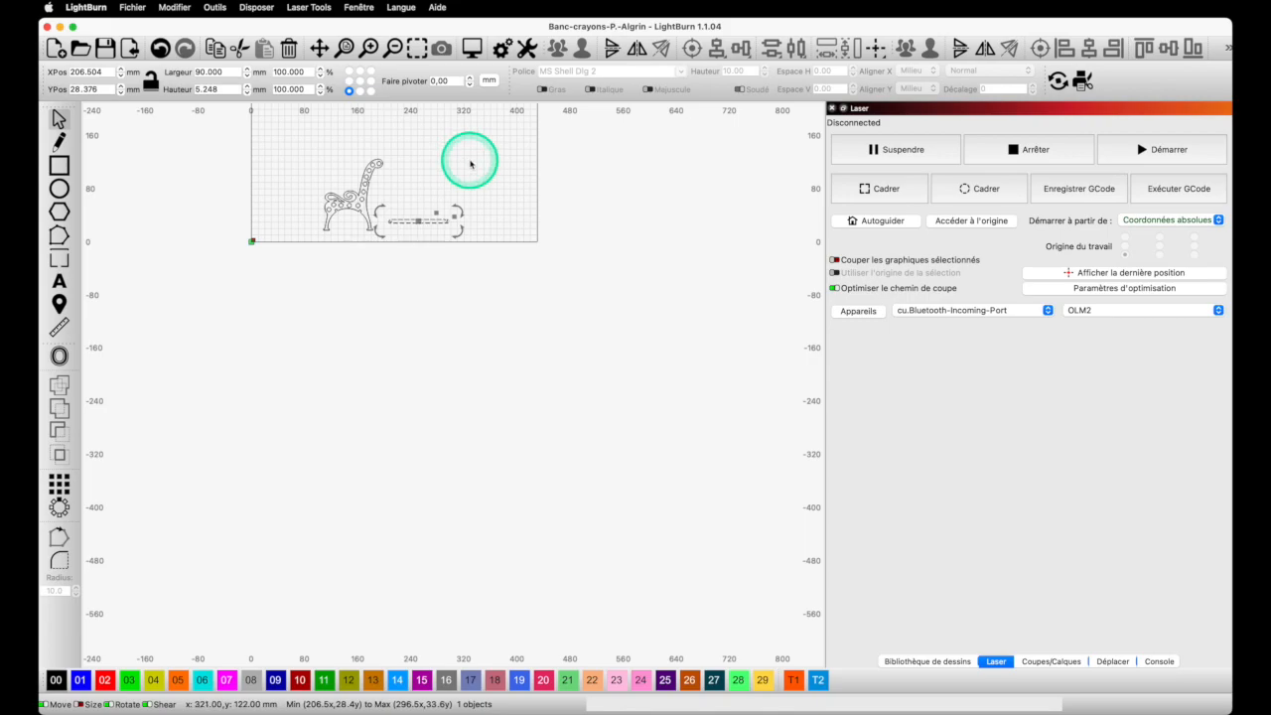
scroll(368, 150, up, 1)
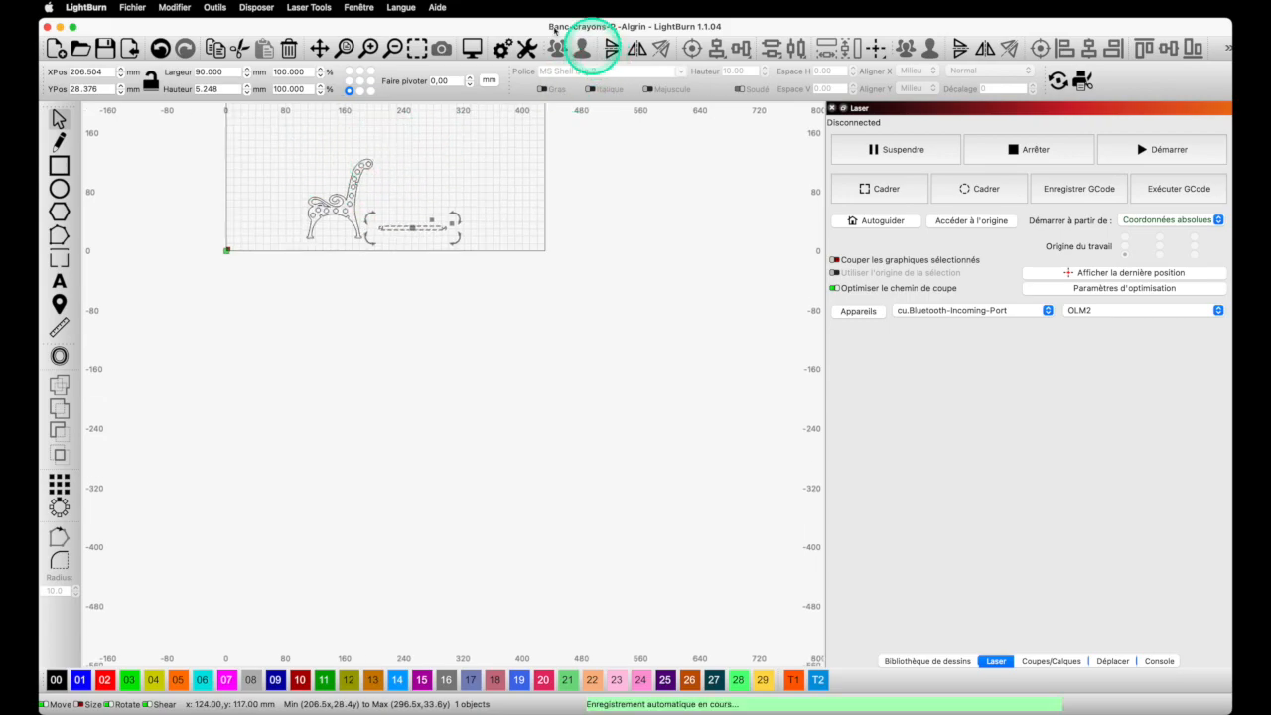
click(443, 139)
click(328, 204)
key(ctrl+shift+a)
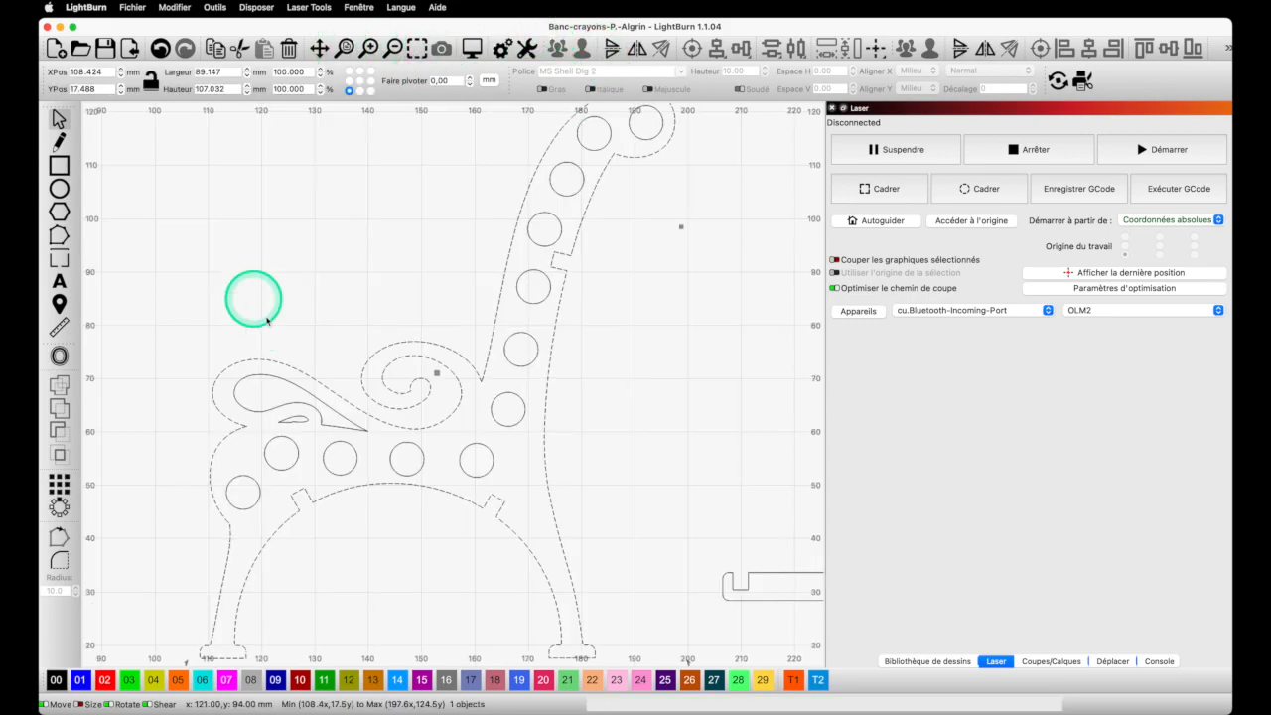
click(58, 331)
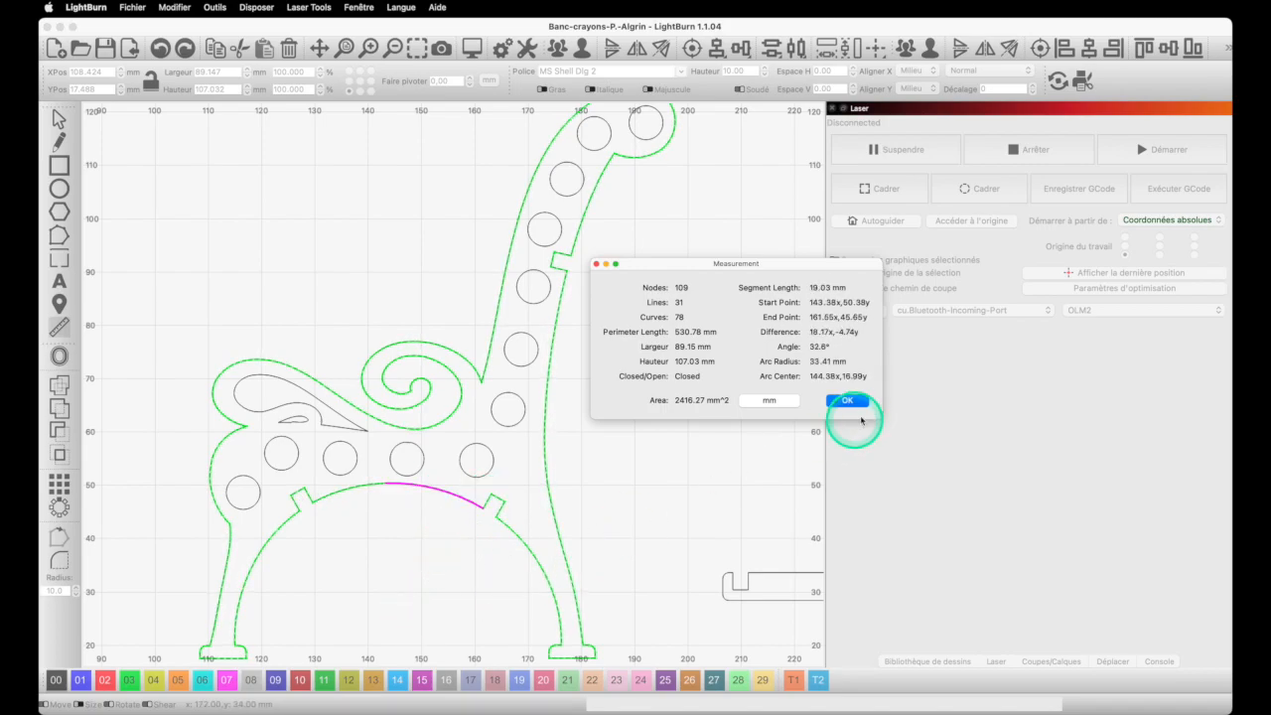
click(594, 265)
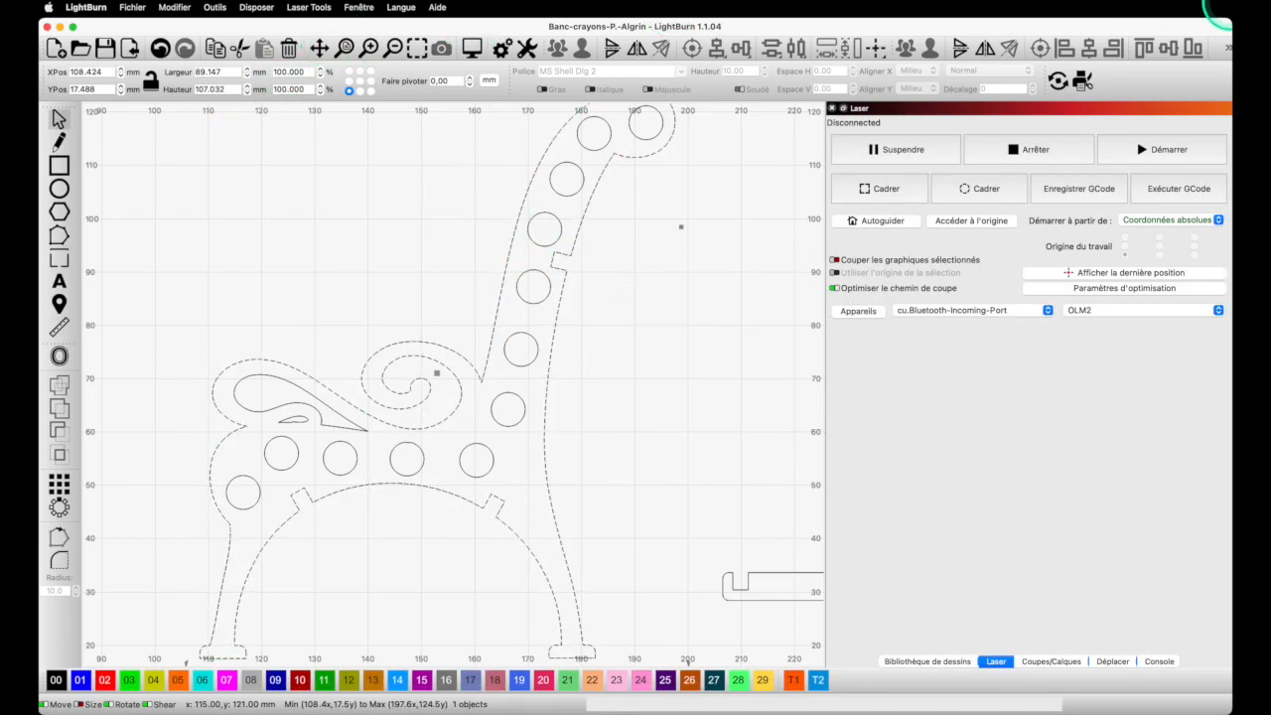
Select the bench side's outline with all its holes and cut-outs and group them into one object.
scroll(445, 389, down, 5)
click(517, 537)
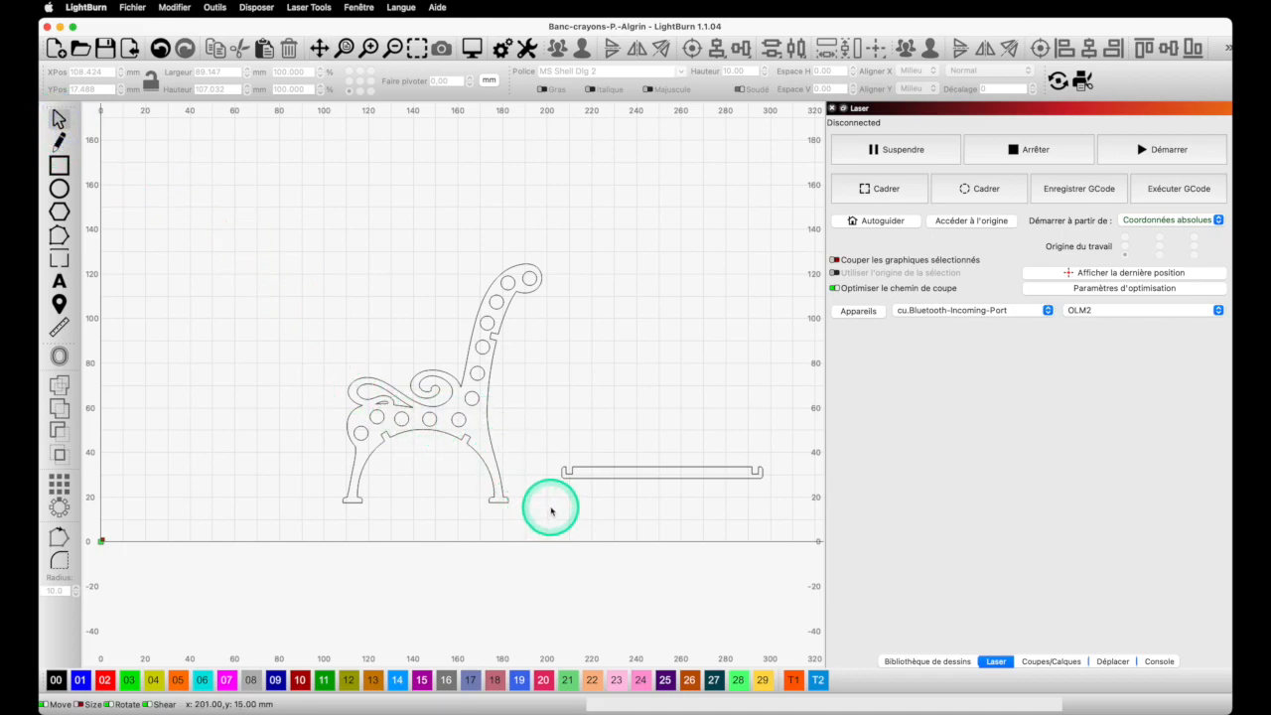
drag(550, 511, 336, 246)
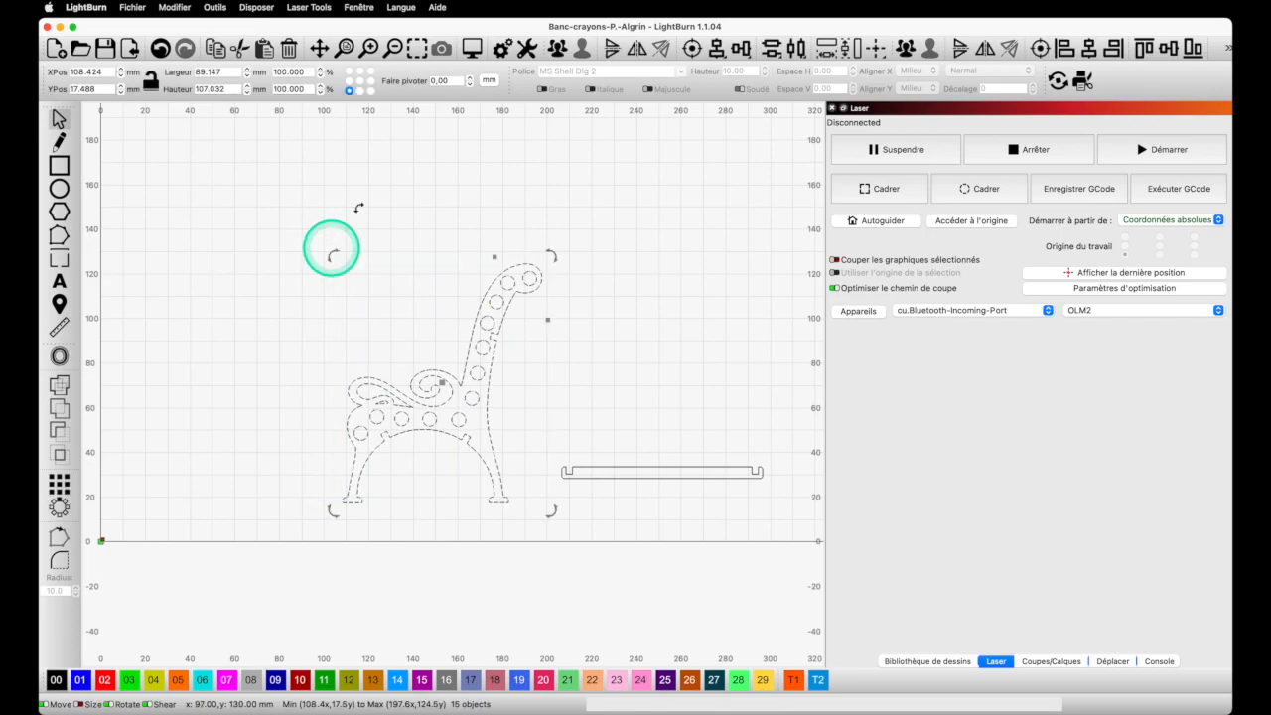
click(558, 48)
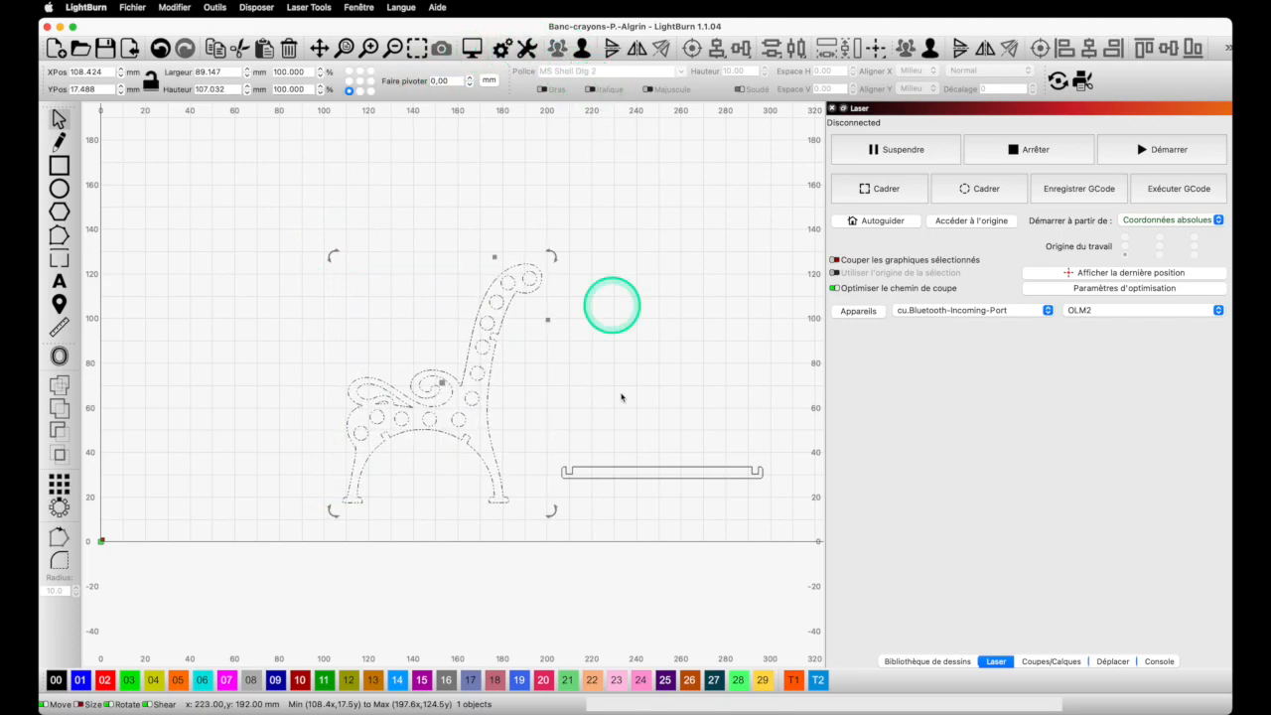
Duplicate the grouped bench side, mirror the copy horizontally and place it beside the original without overlap.
key(super+c)
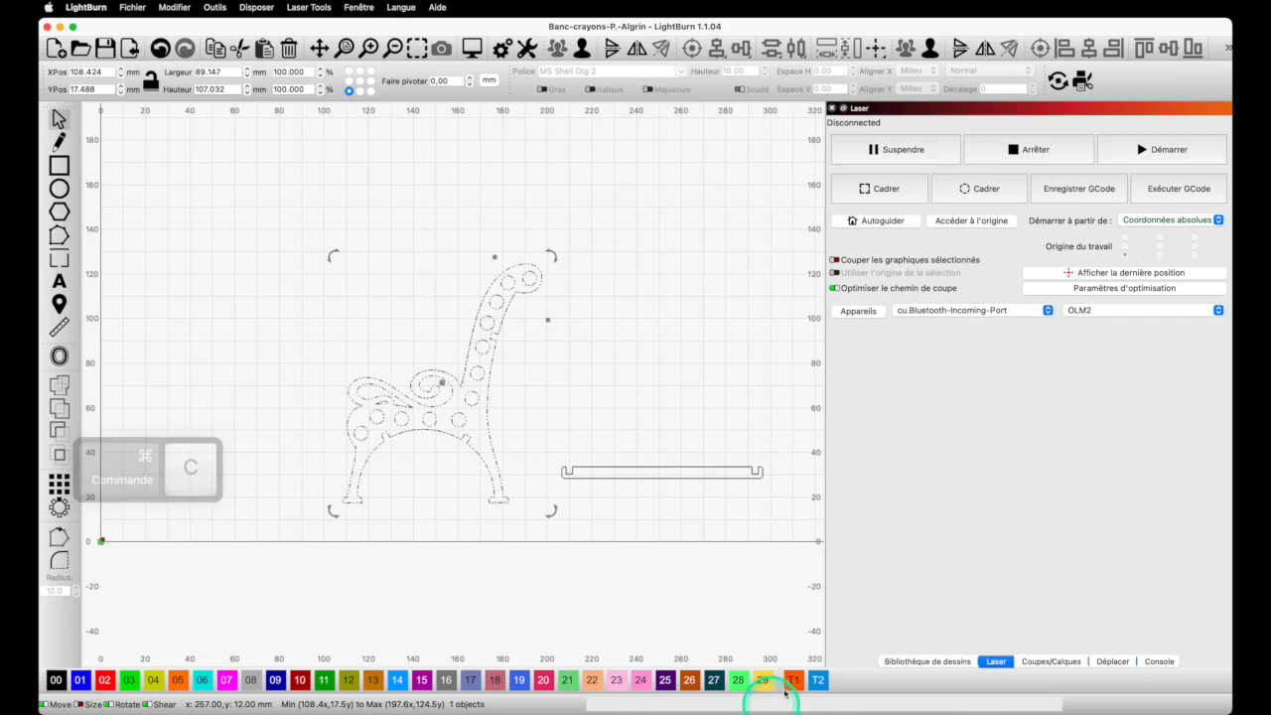
key(super+v)
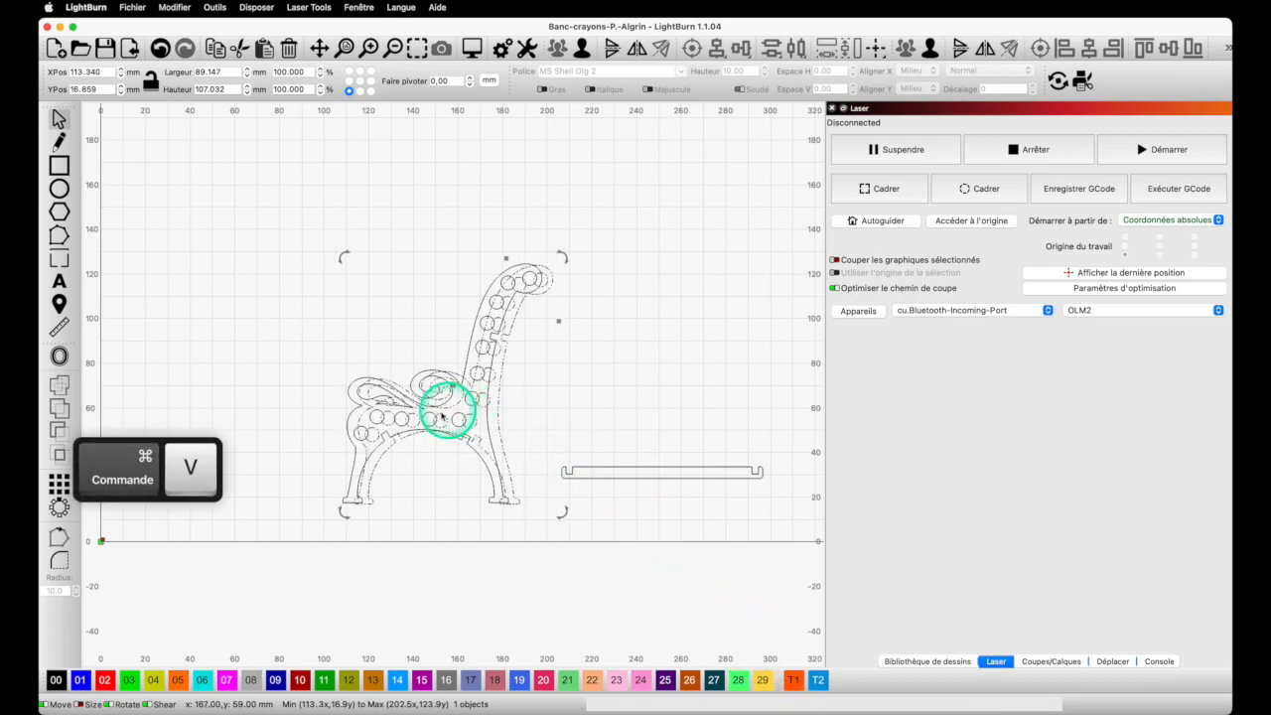
drag(442, 384, 270, 381)
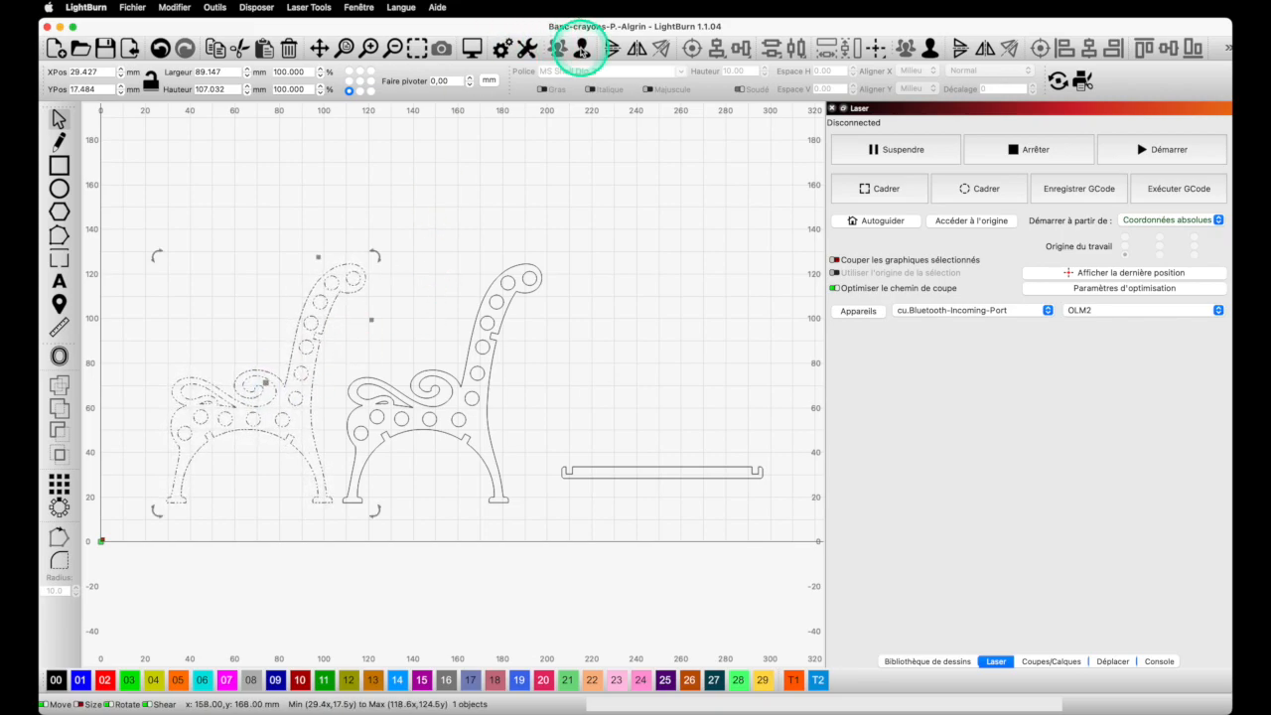
click(641, 49)
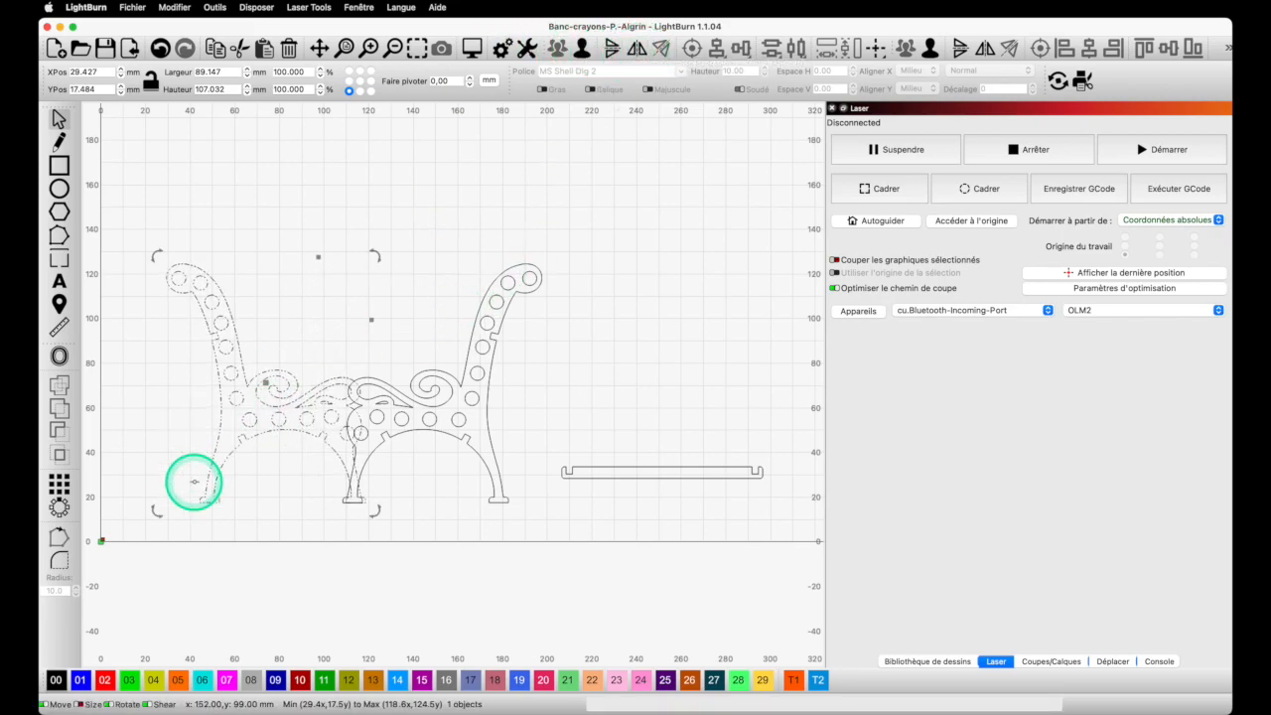
drag(267, 377, 240, 385)
Move the slat between the two backrests above the armrests and array it in 3 rows with 15 mm vertical spacing.
click(657, 474)
drag(658, 474, 346, 337)
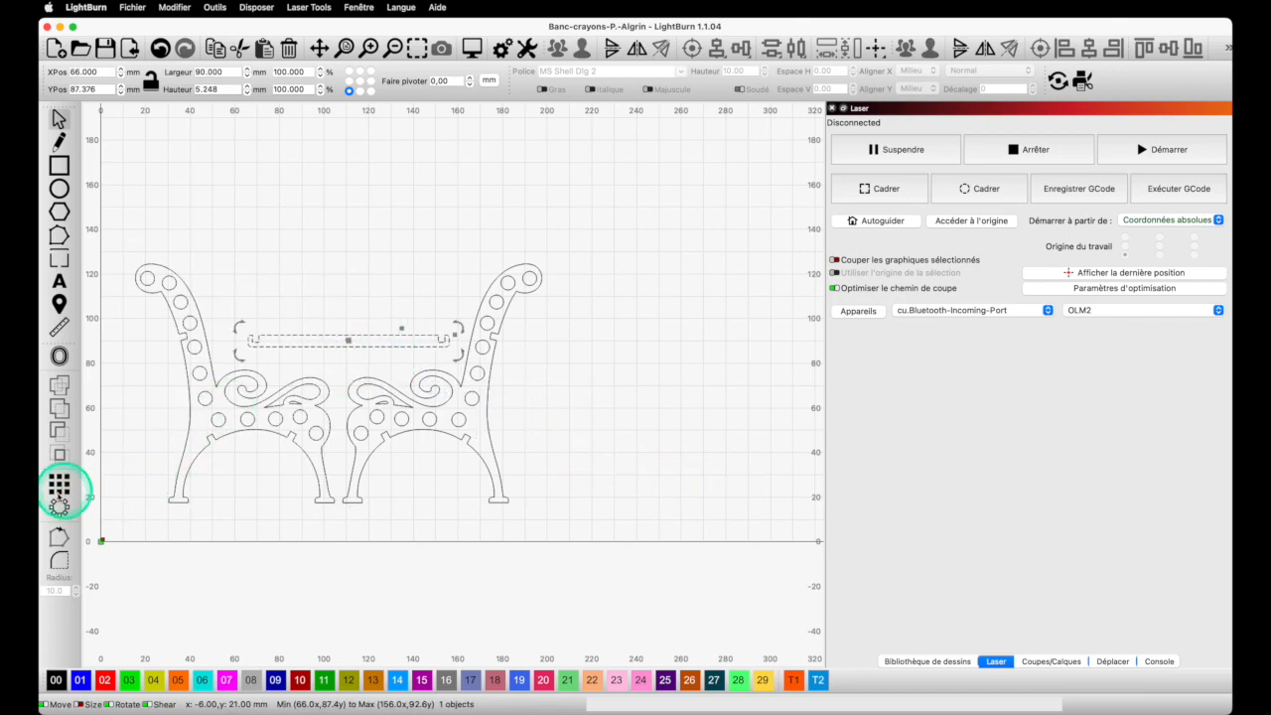
click(59, 483)
click(820, 272)
text(3)
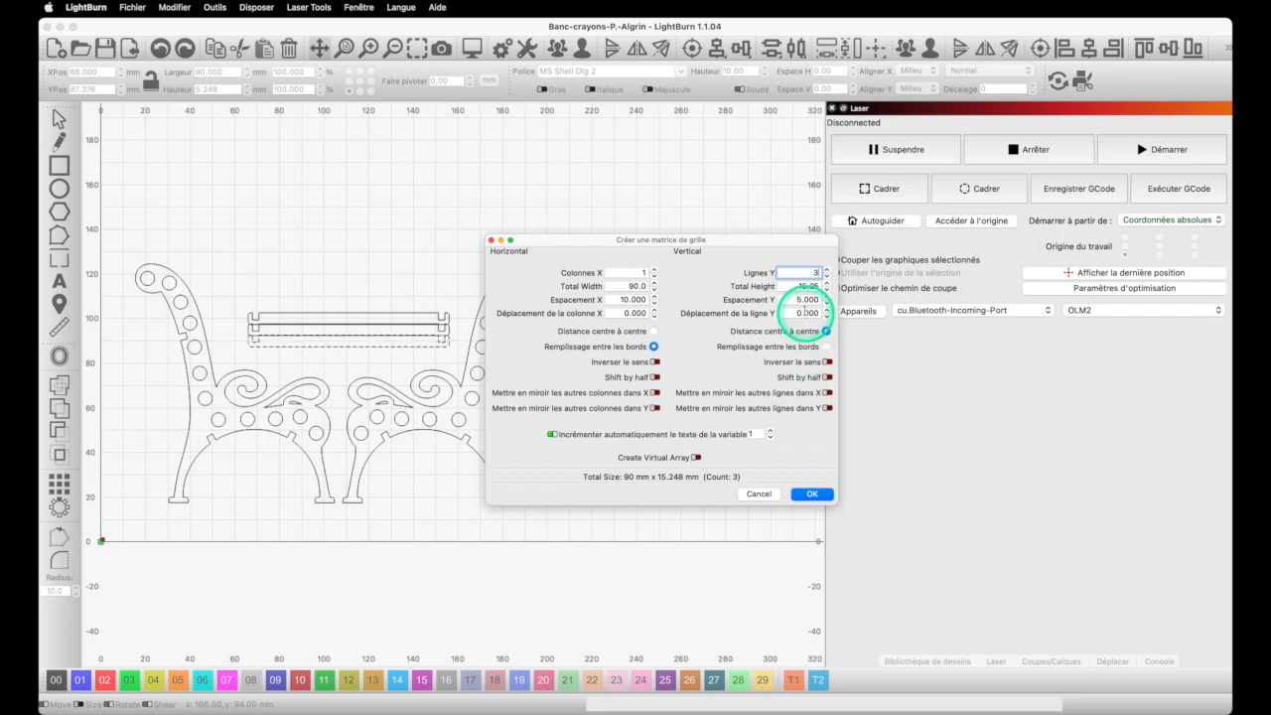
click(798, 299)
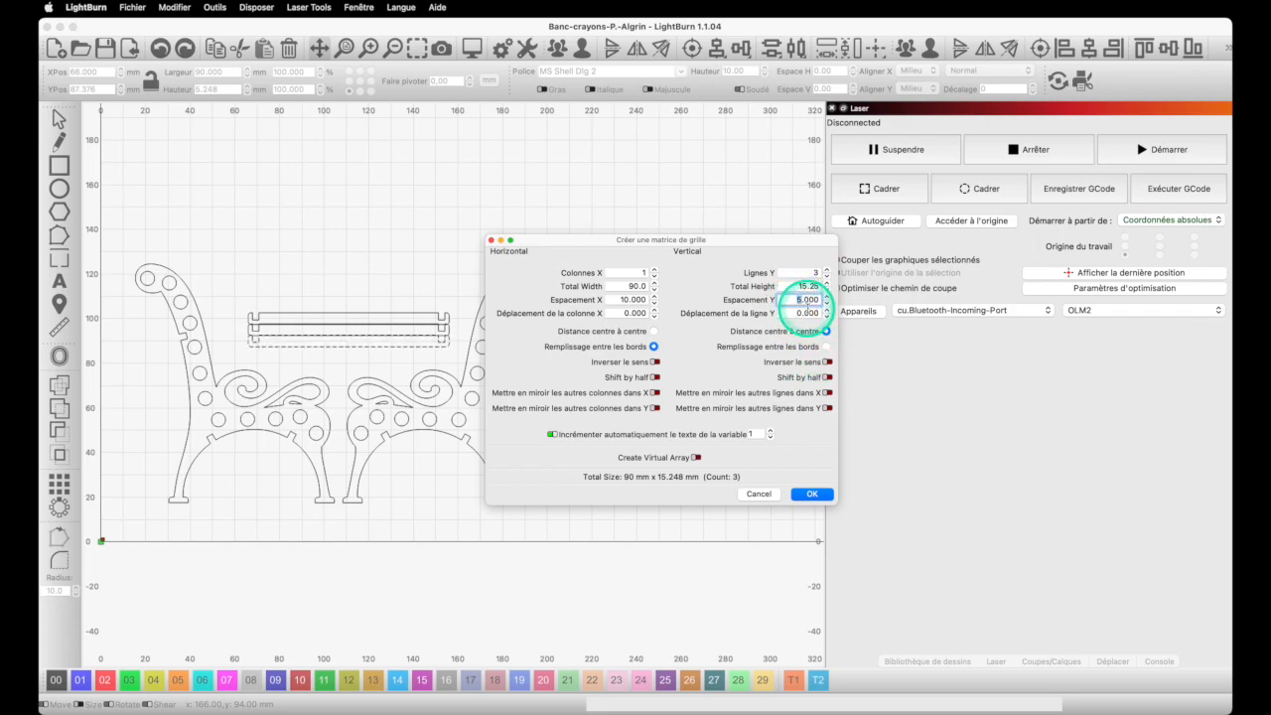
text(15)
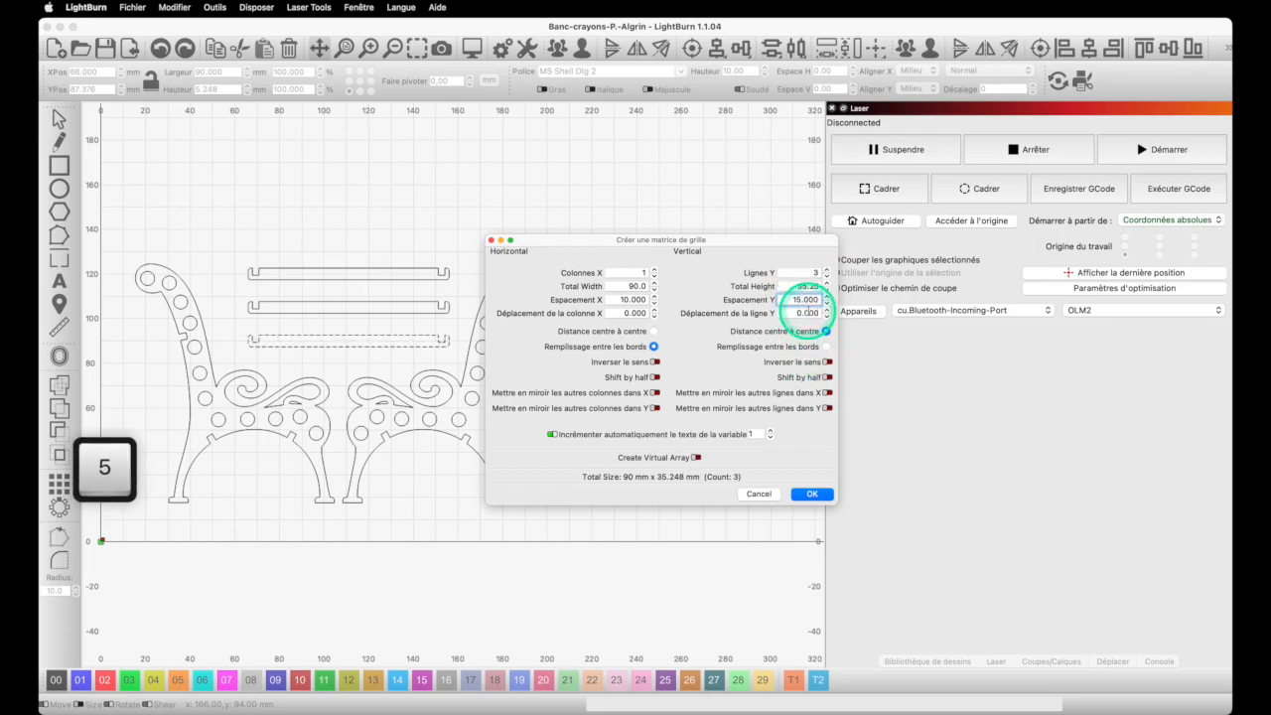
click(809, 493)
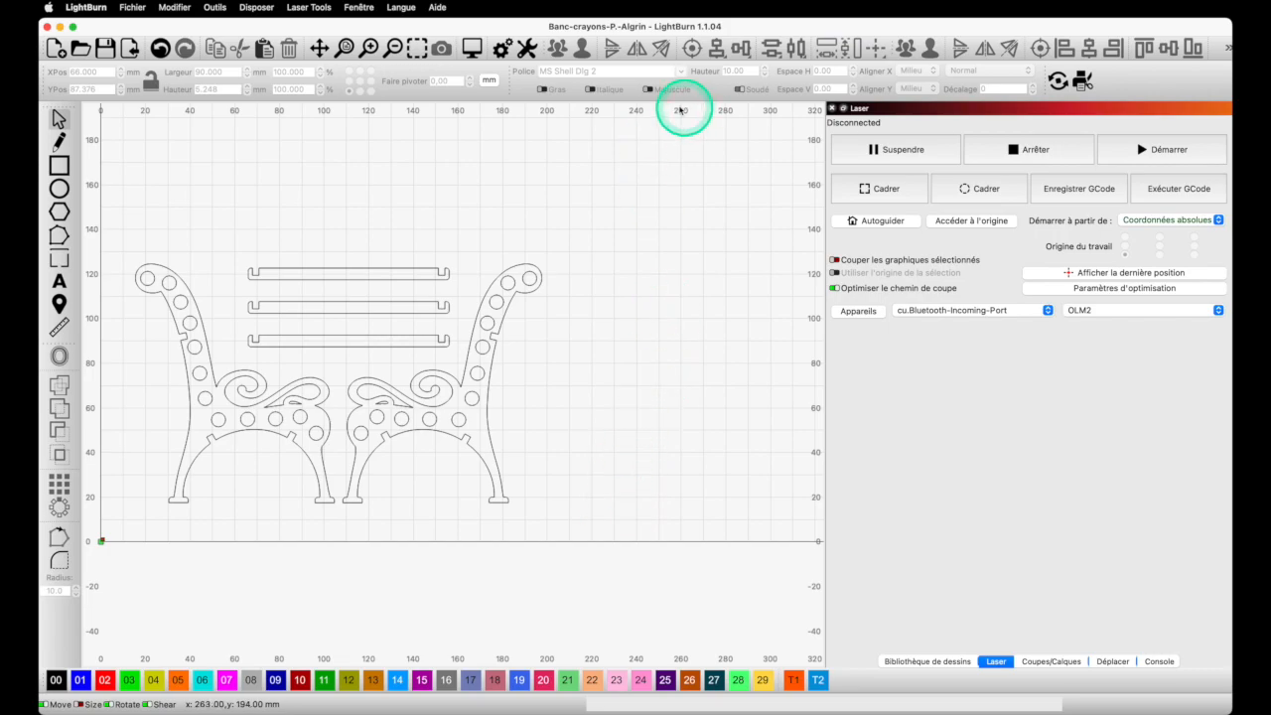
scroll(520, 170, up, 1)
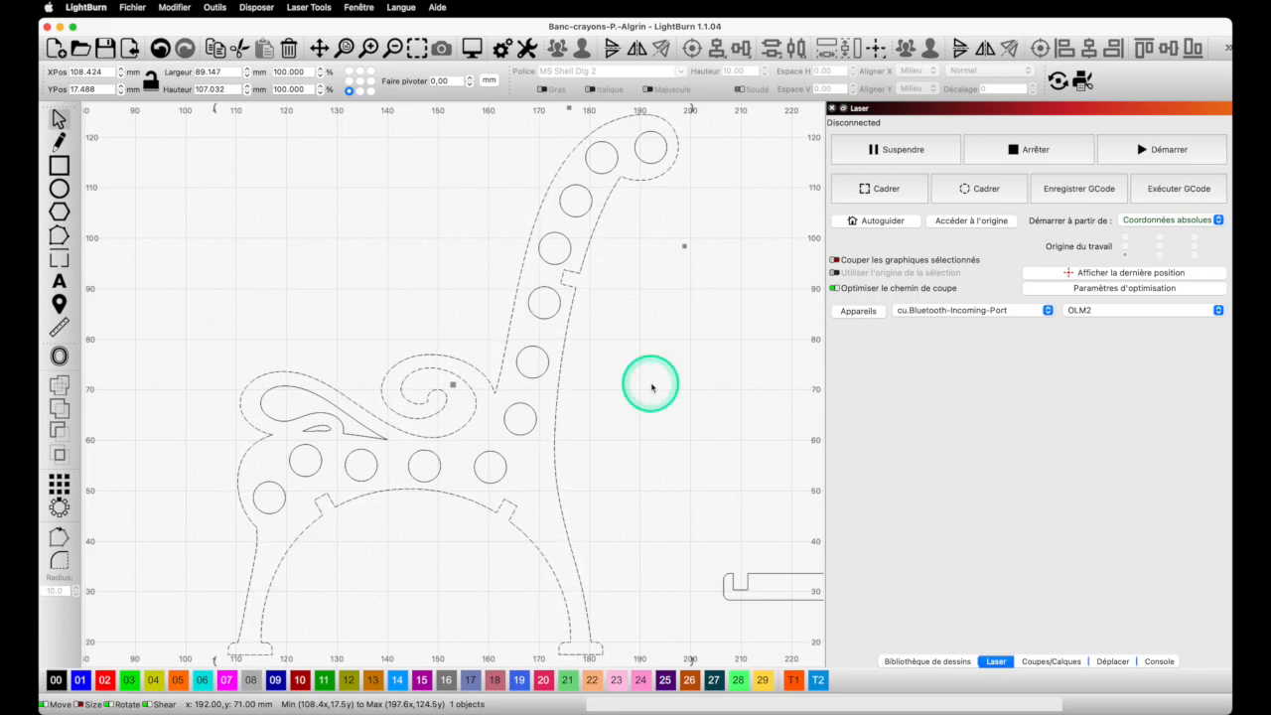
scroll(640, 367, down, 1)
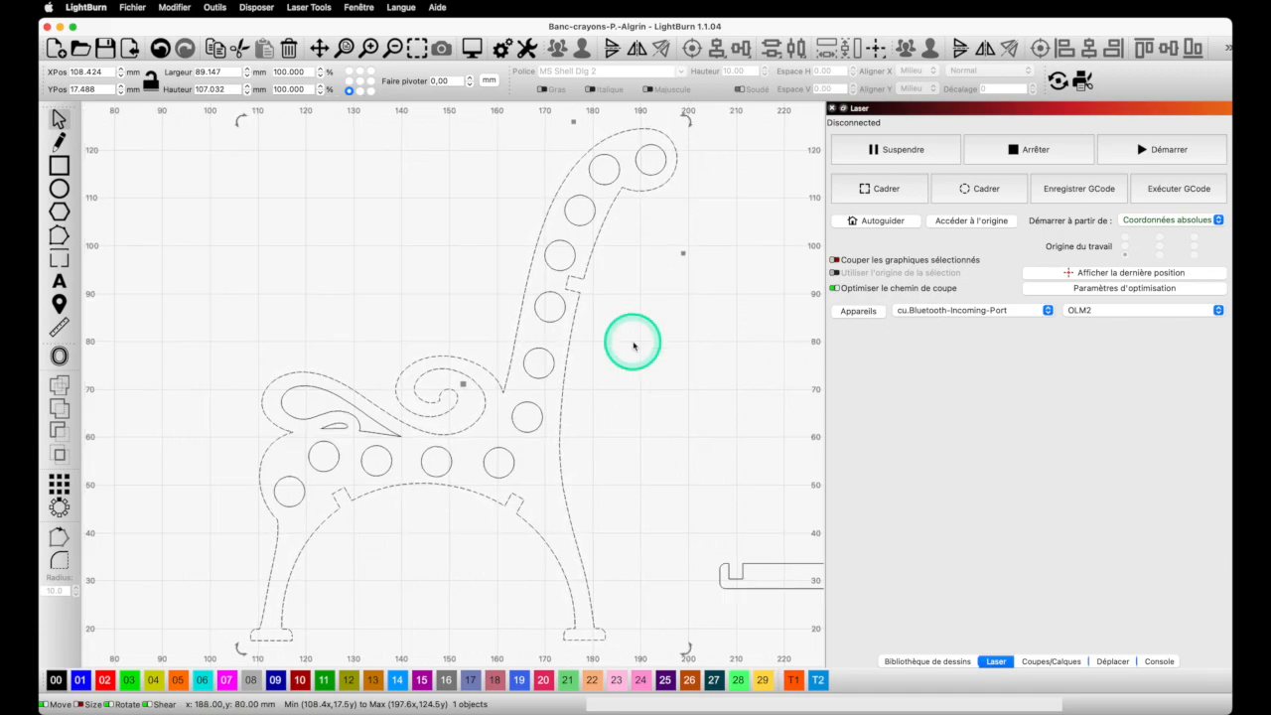